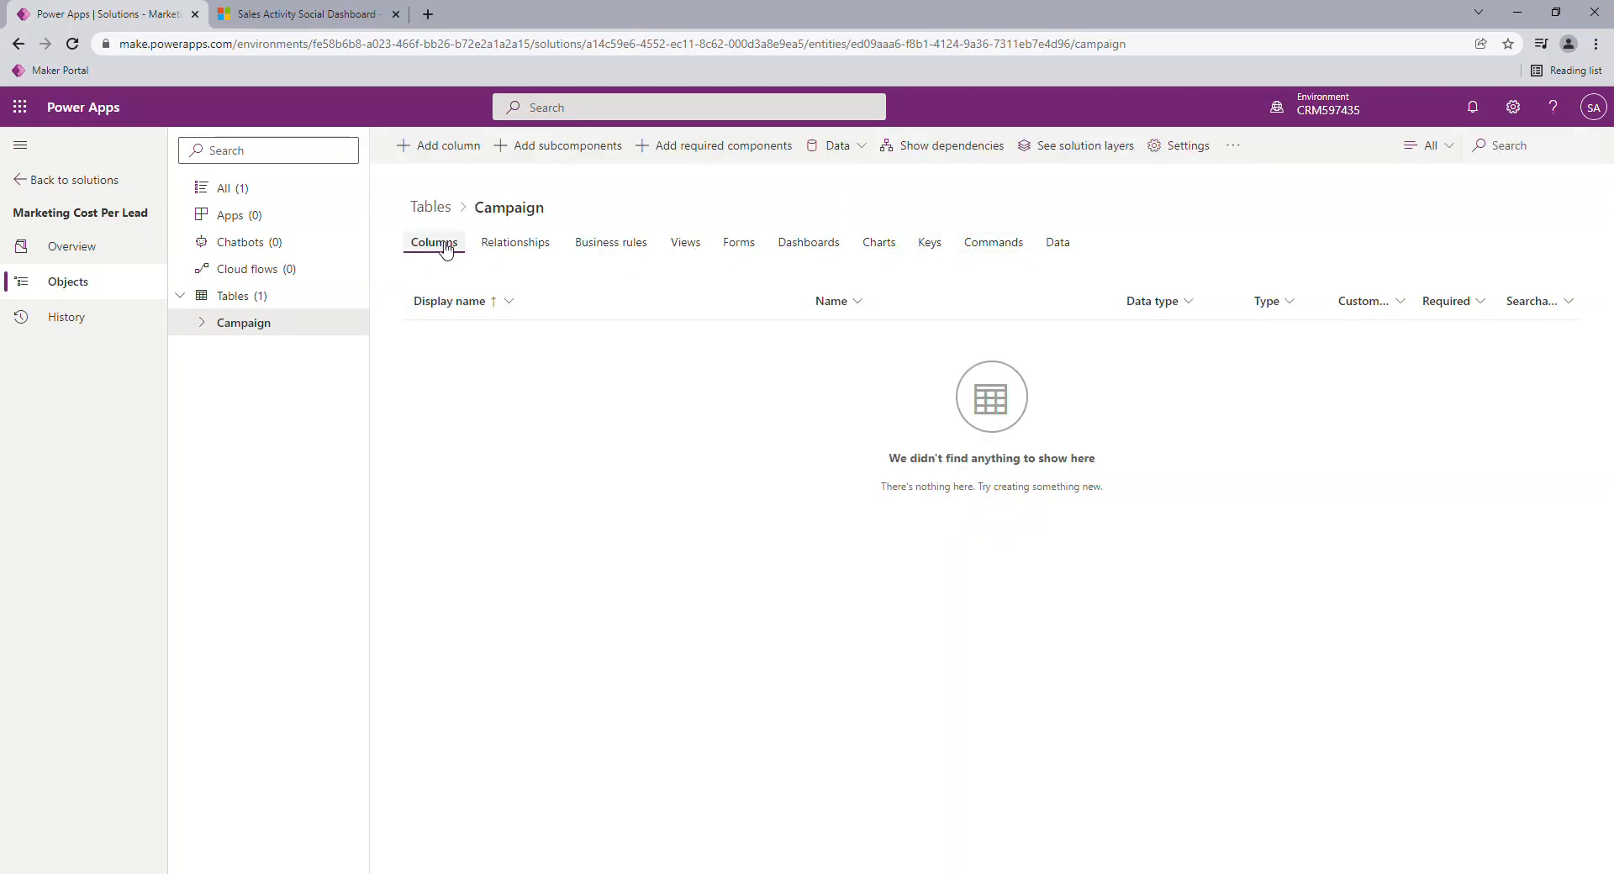
Add a column named All Leads with the Whole Number data type to the Campaign table.
click(433, 151)
click(1401, 160)
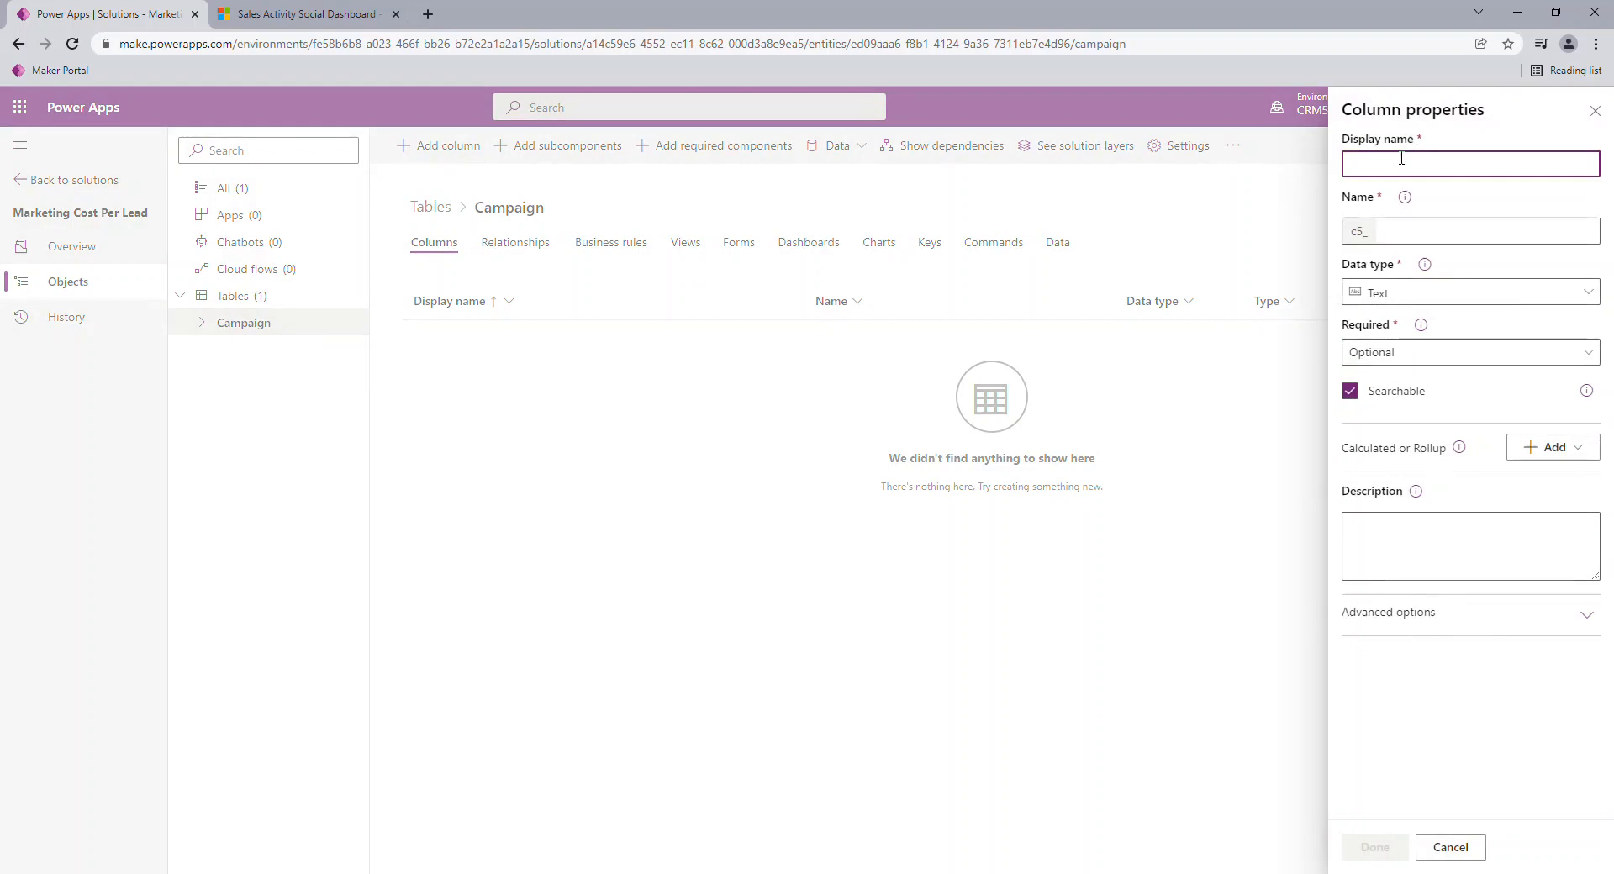
text(All Leads)
click(1366, 291)
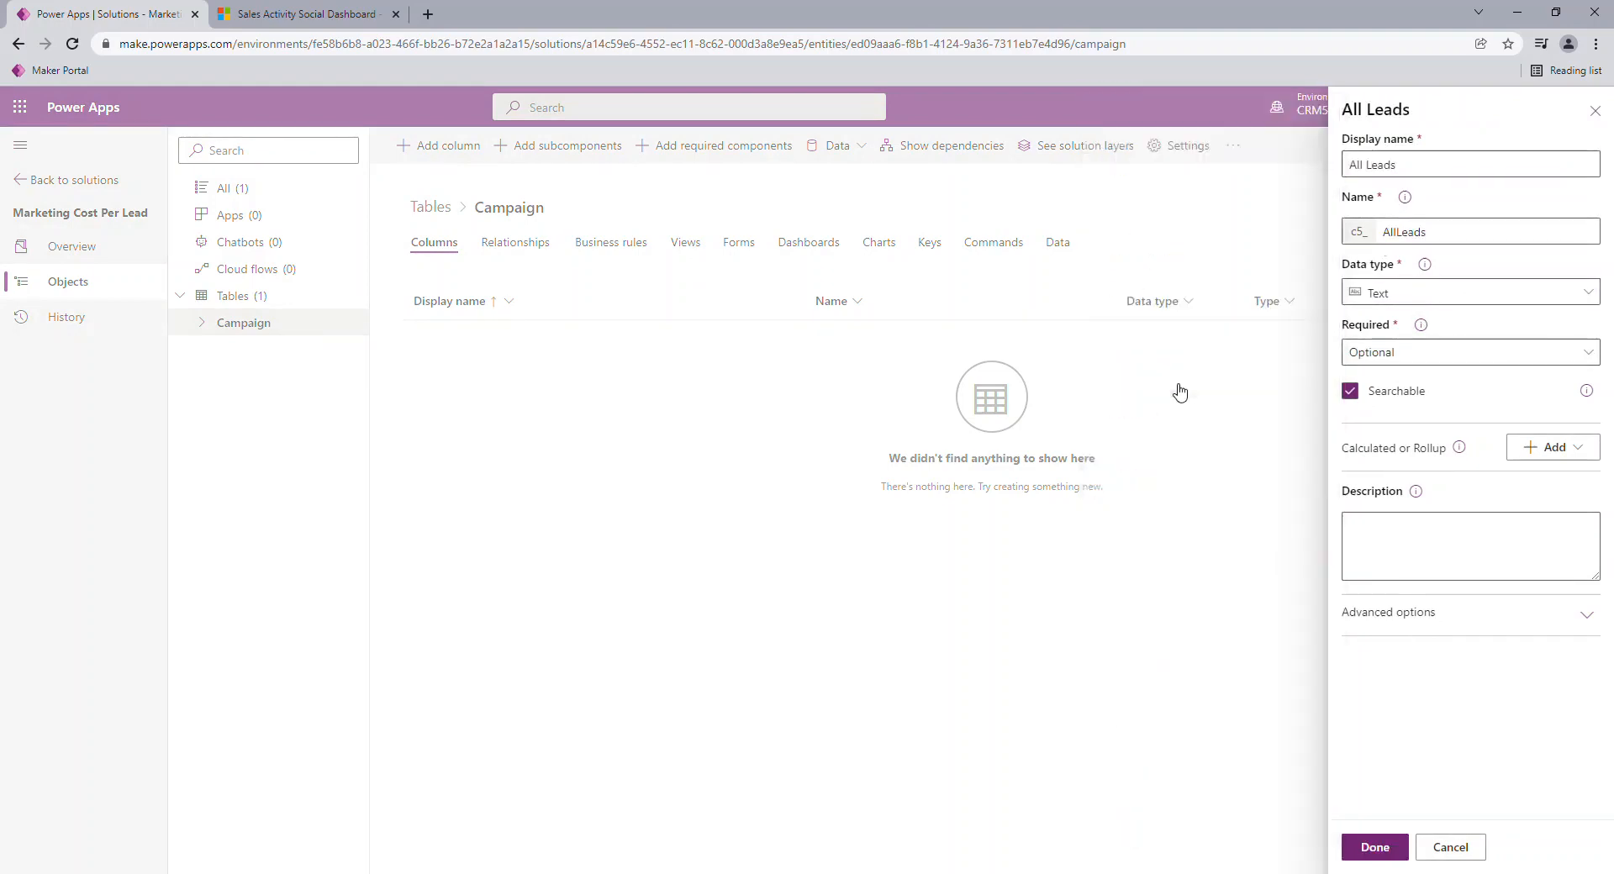
click(1179, 390)
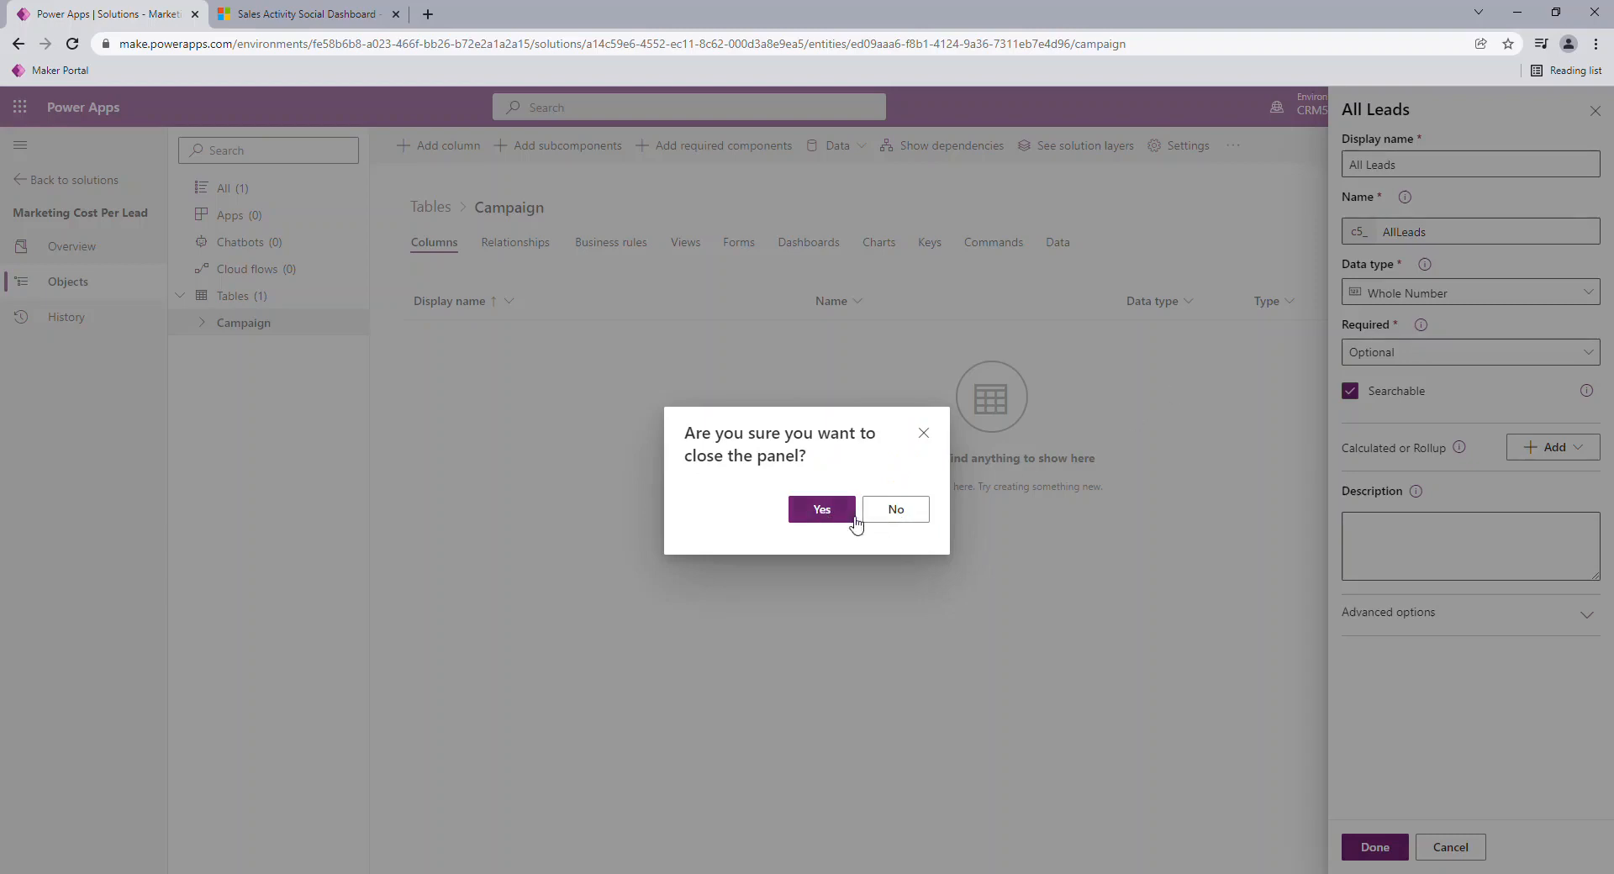
click(889, 521)
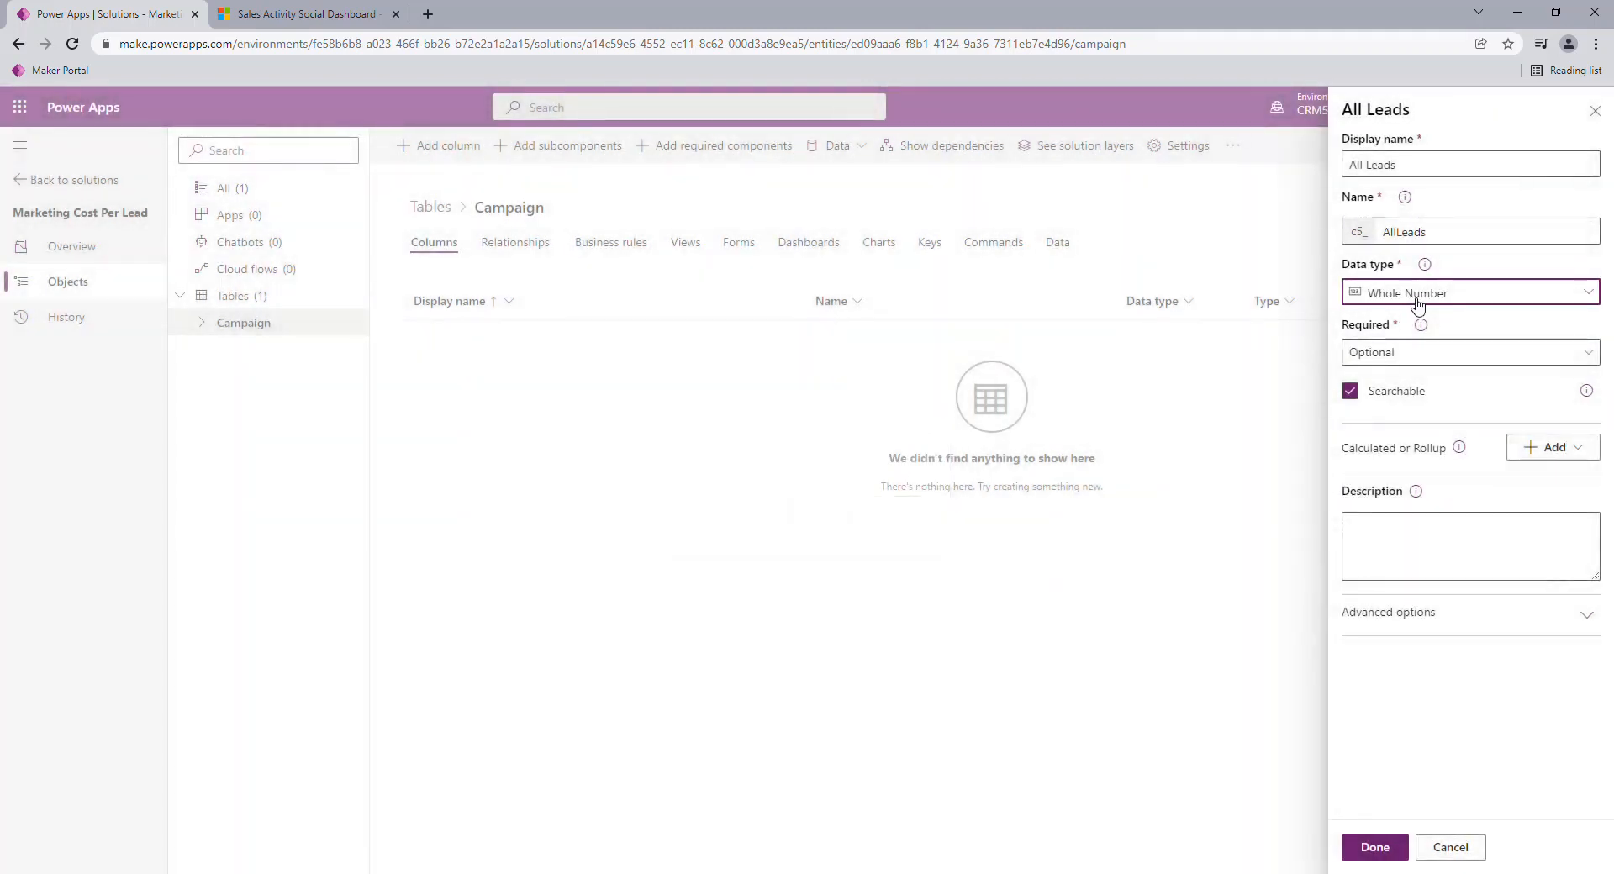
Make the All Leads column a rollup column and save the table.
click(1553, 452)
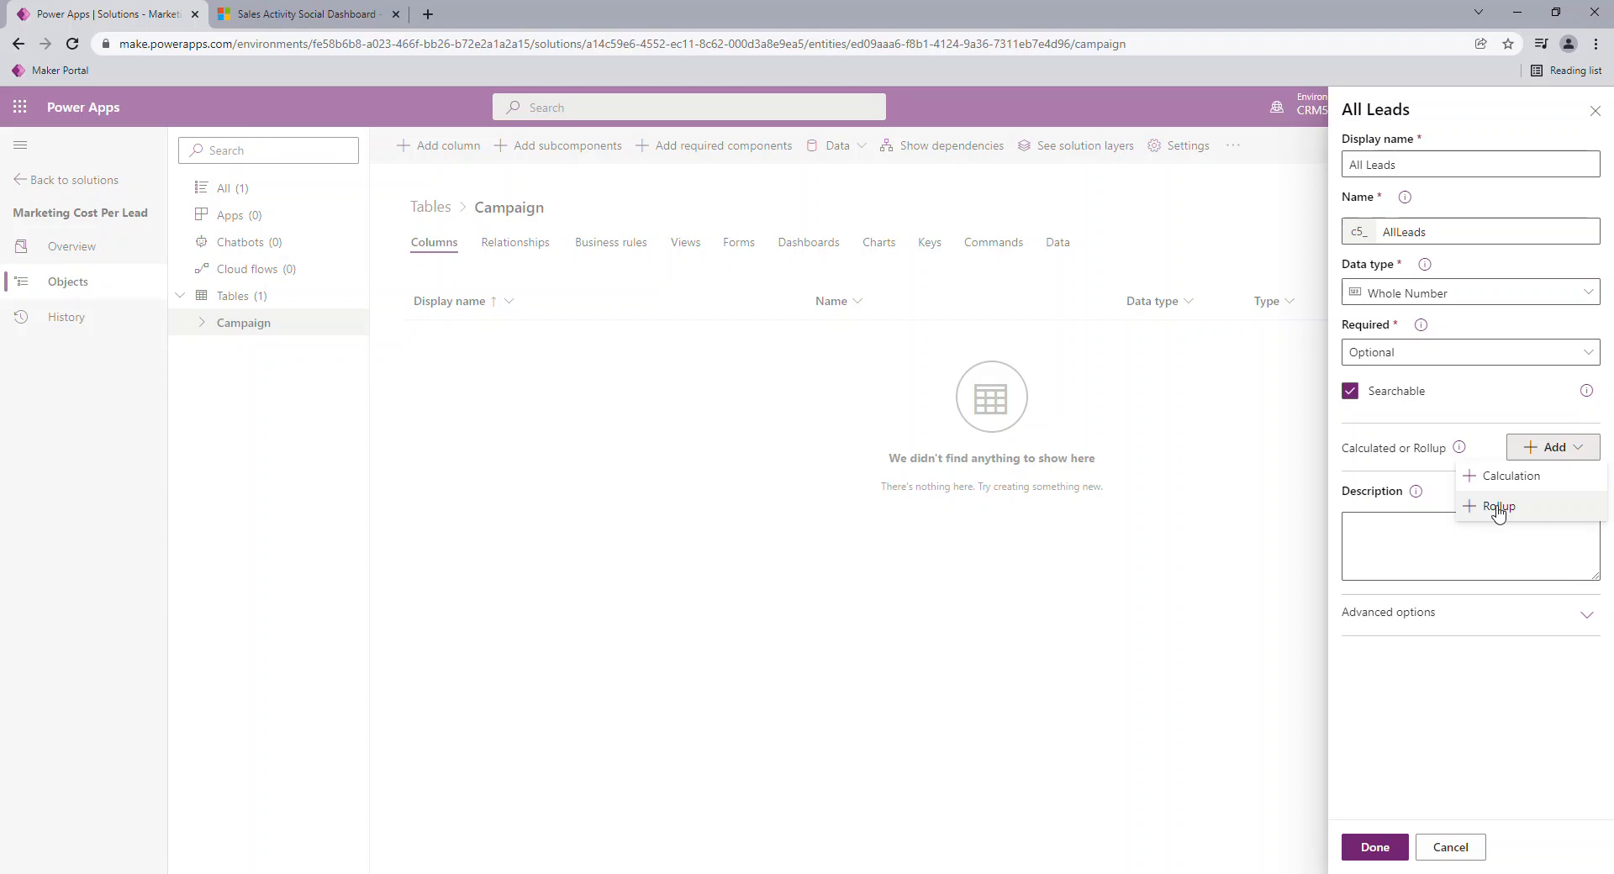
click(1497, 508)
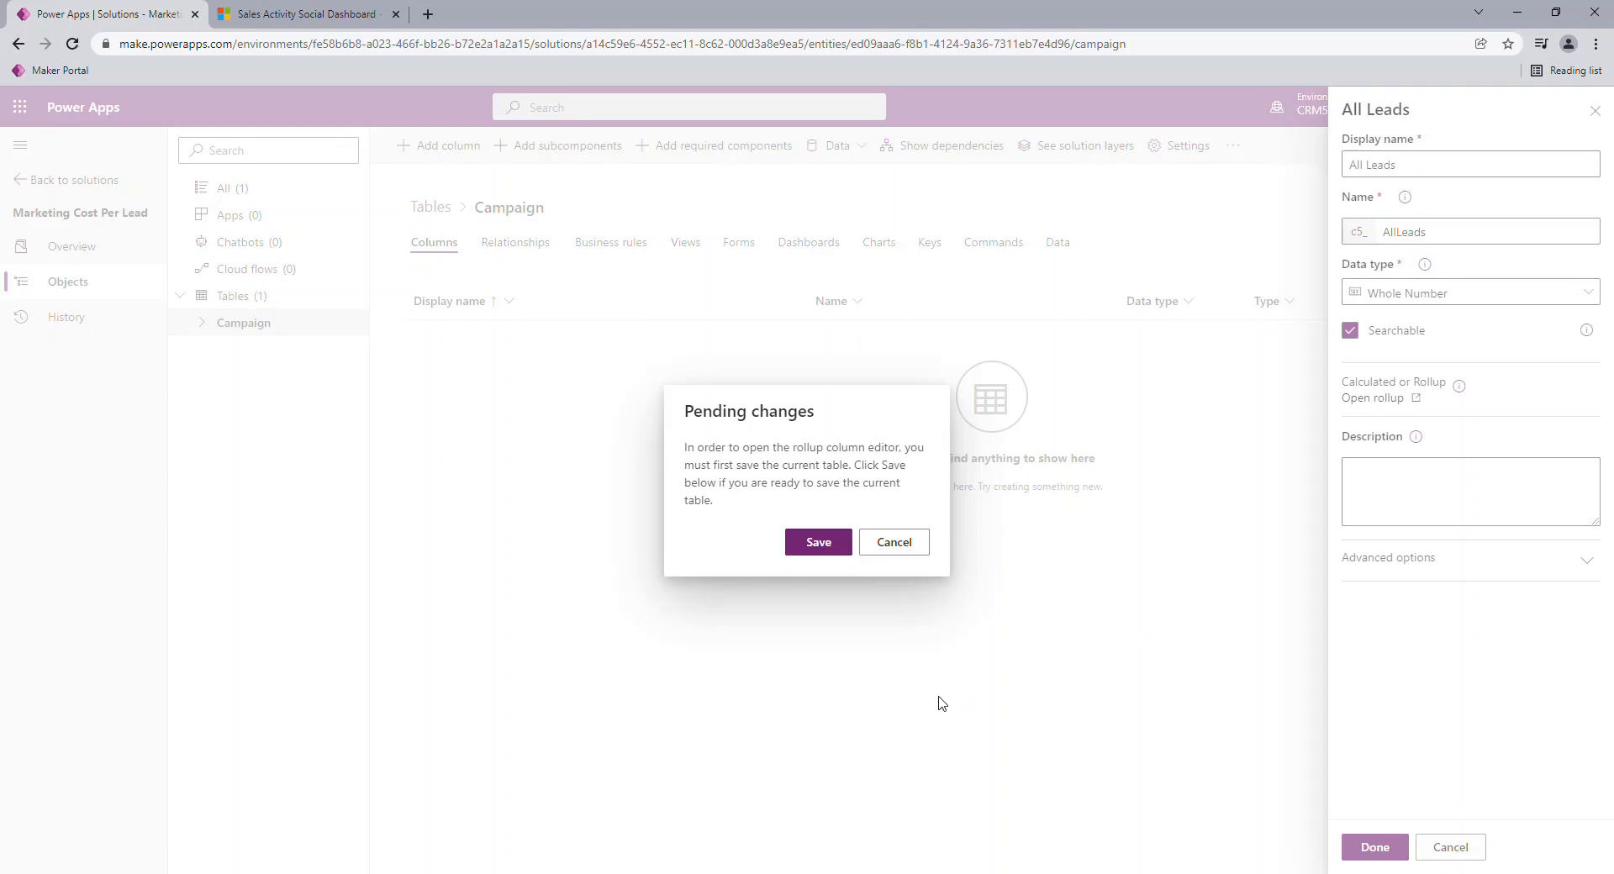
click(819, 543)
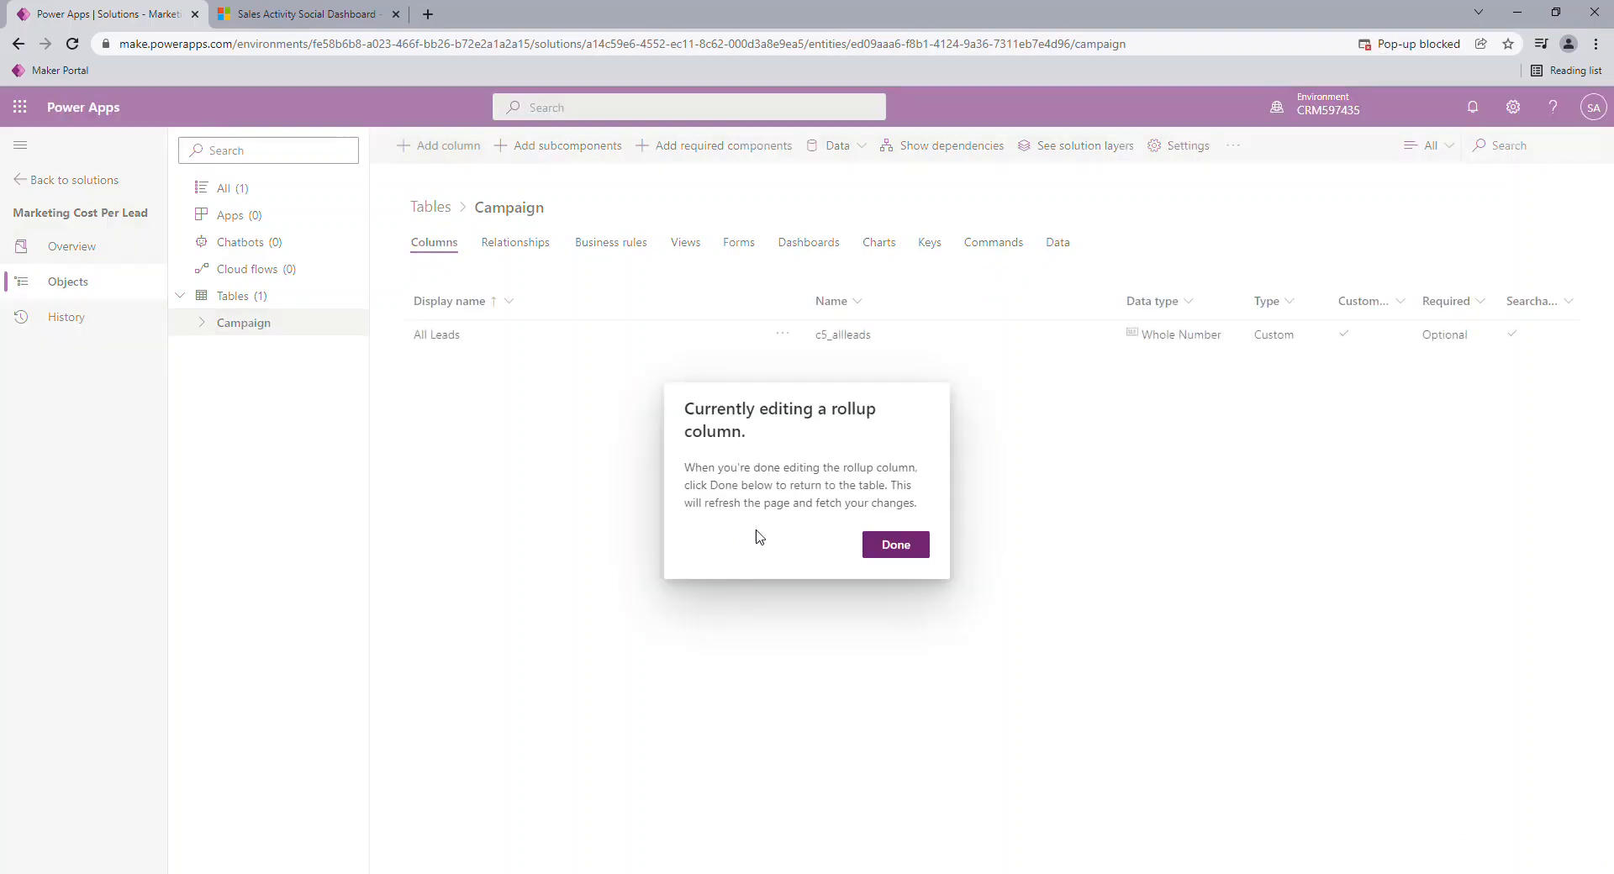
click(895, 546)
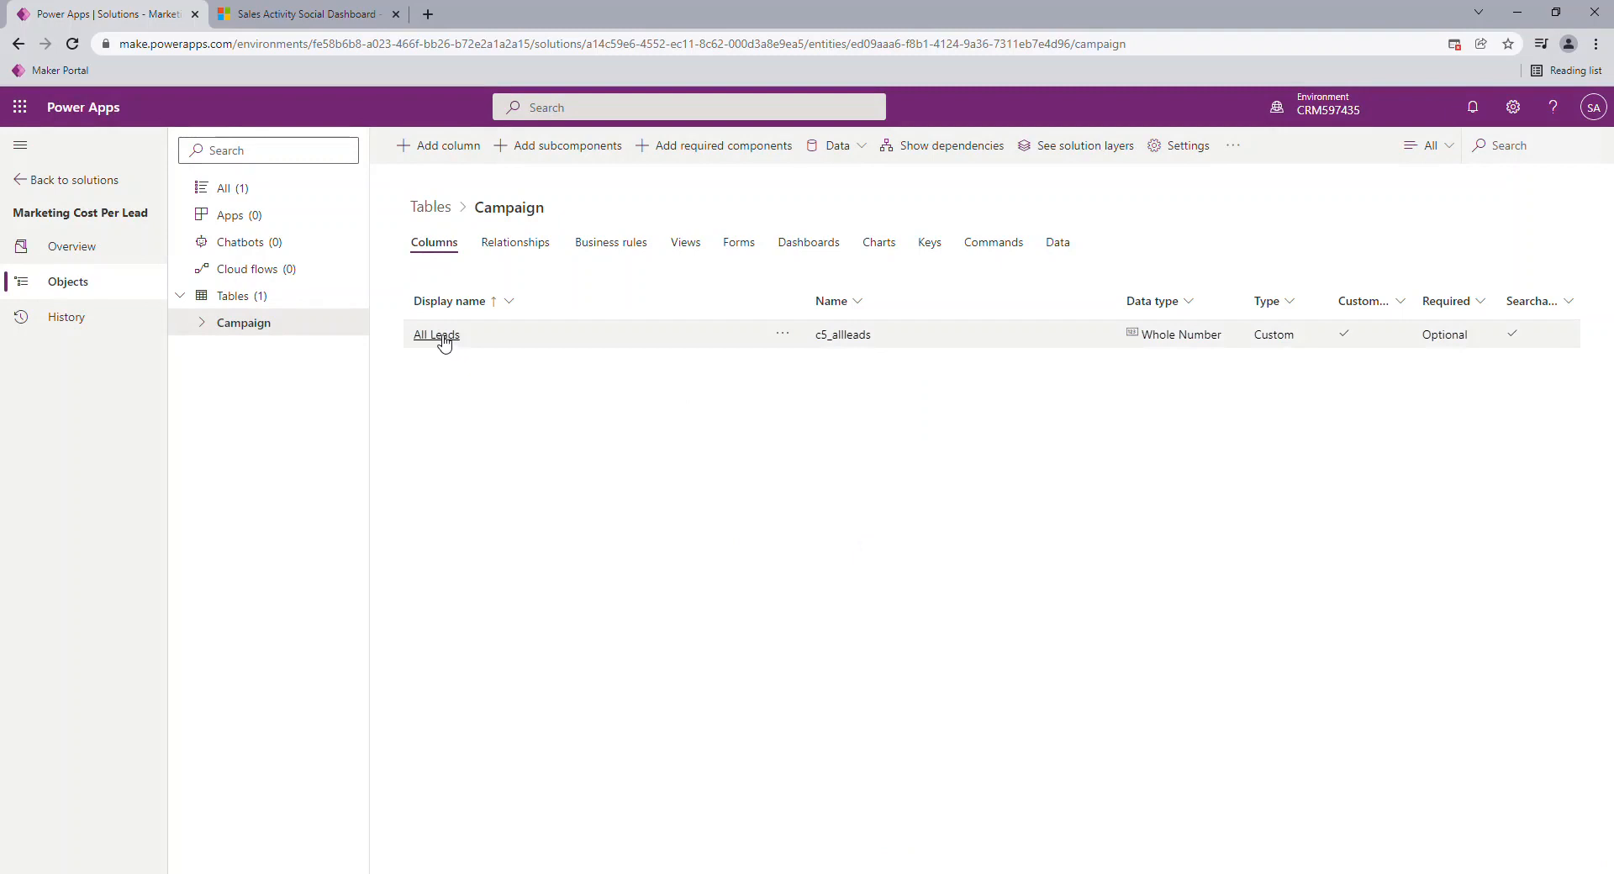
Open the rollup definition of the All Leads column and set its related entity to Leads (Source Campaign).
click(447, 342)
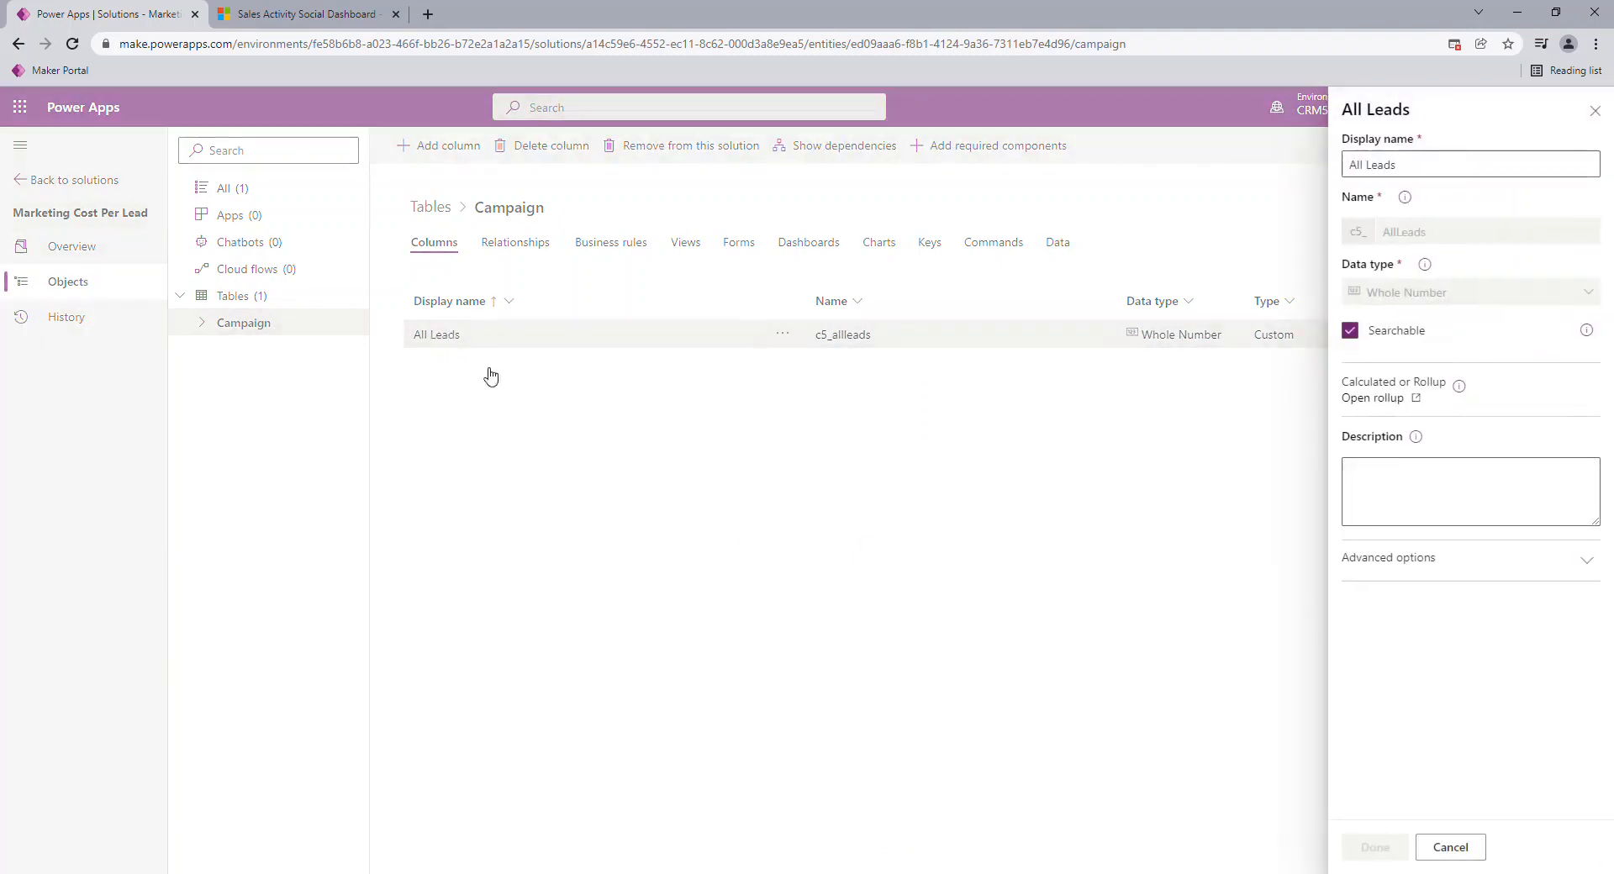
click(1368, 407)
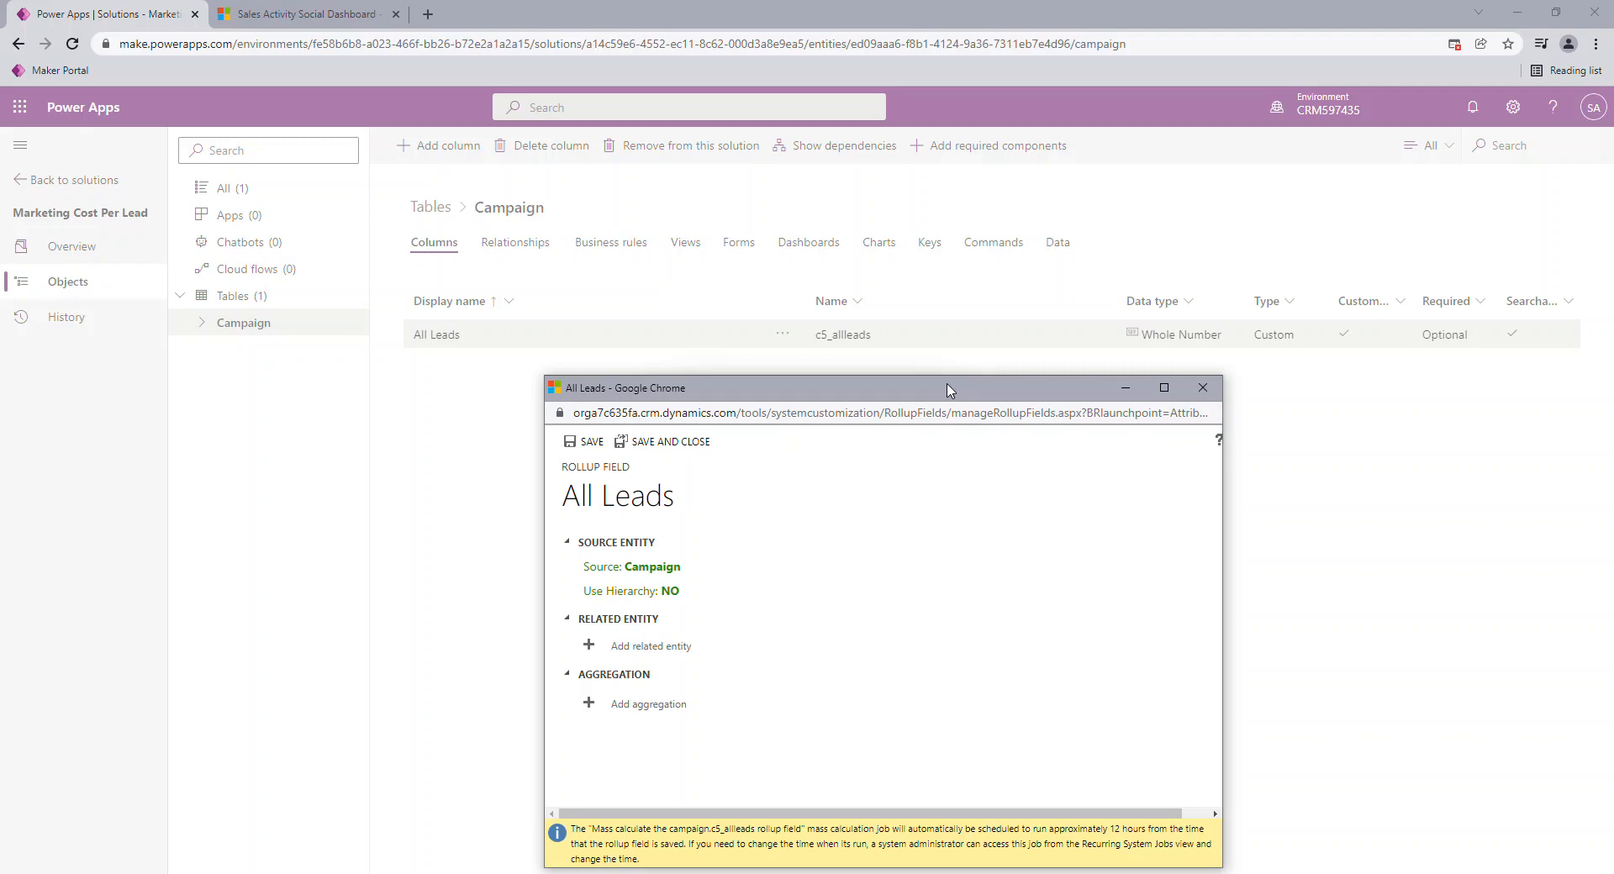
drag(991, 397, 882, 182)
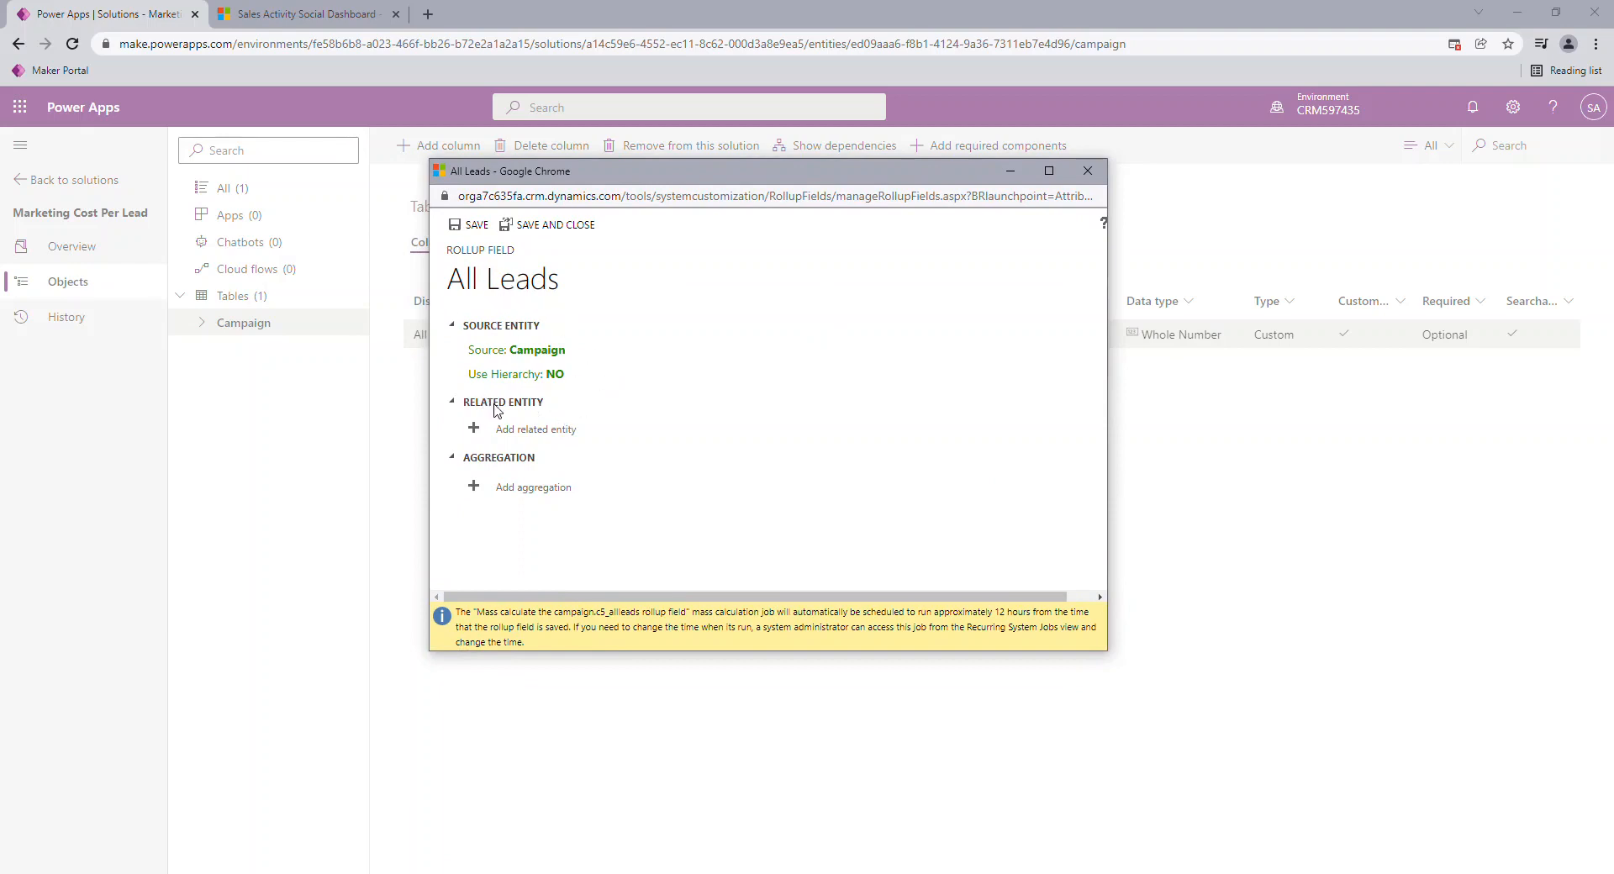
click(556, 430)
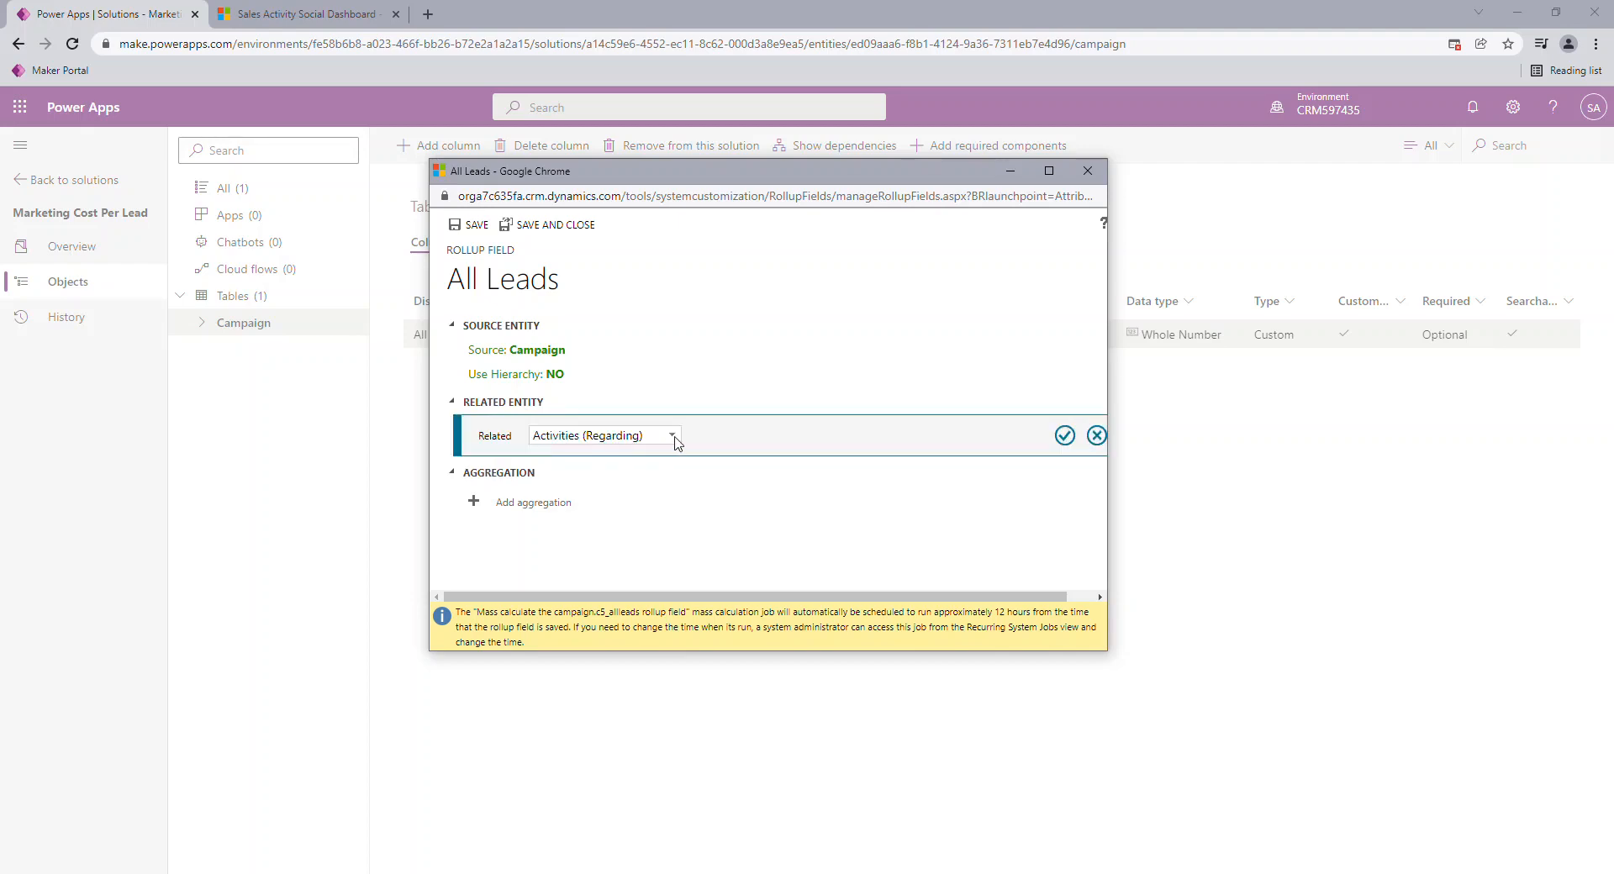
click(675, 438)
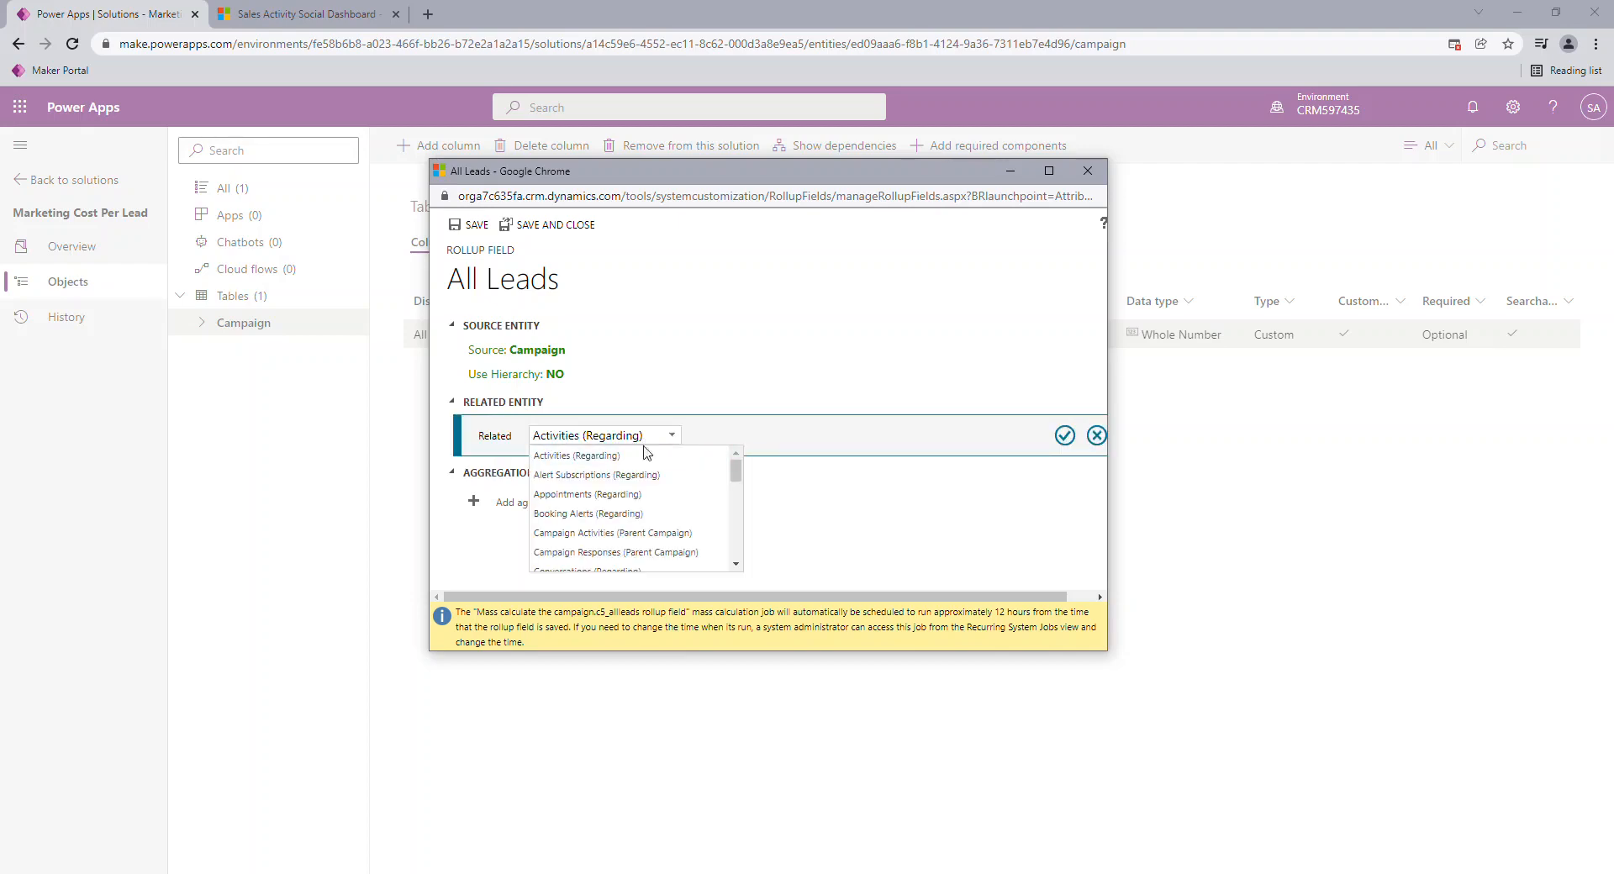
drag(736, 472, 739, 504)
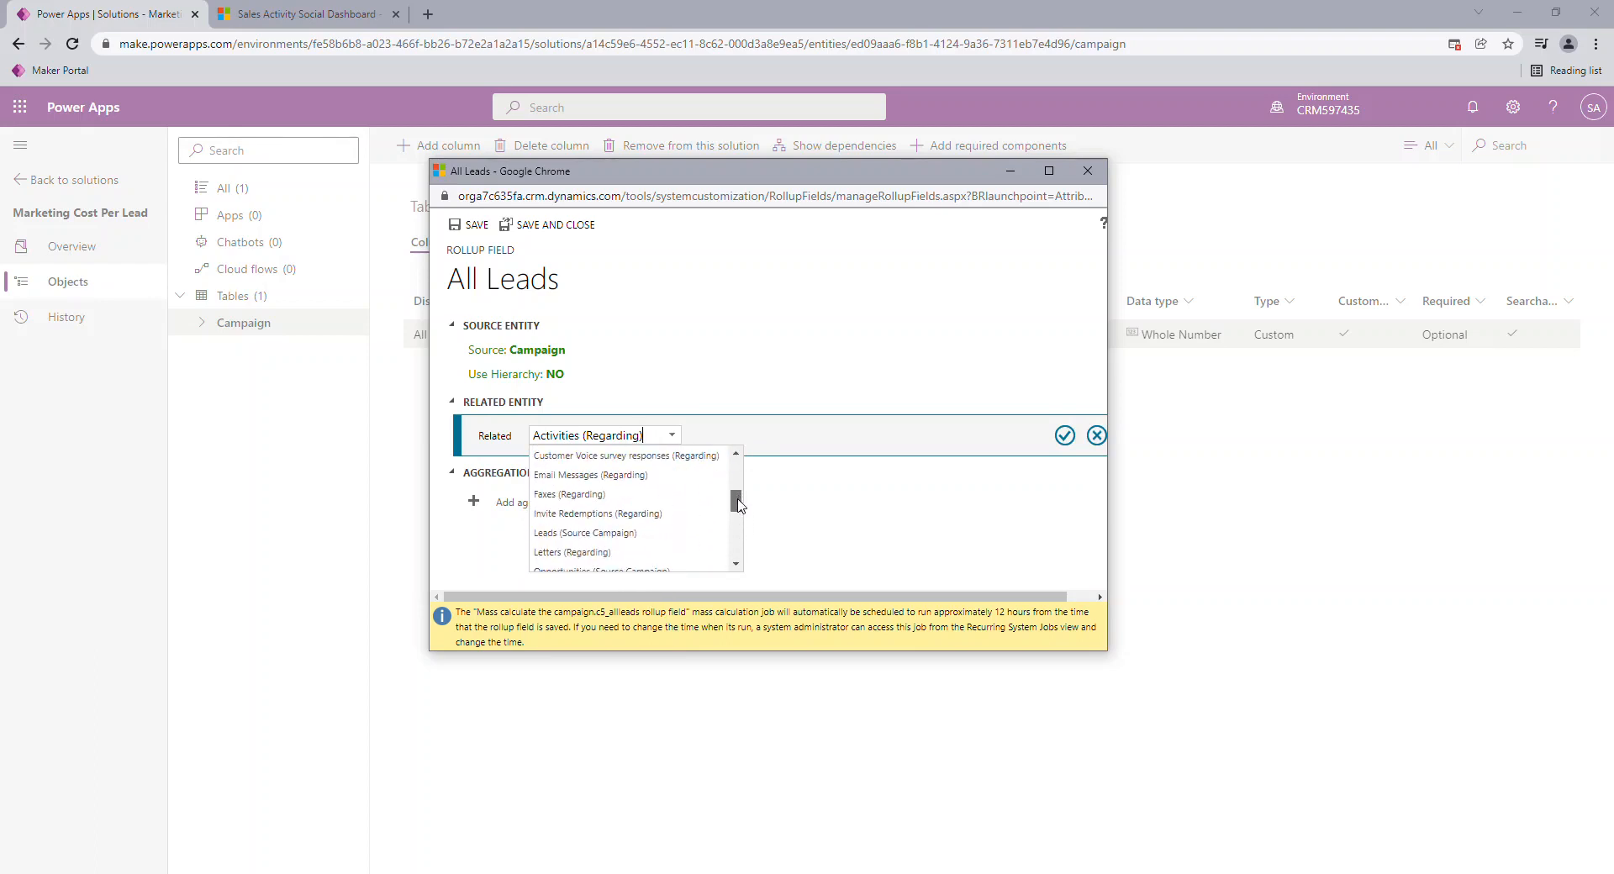
click(572, 536)
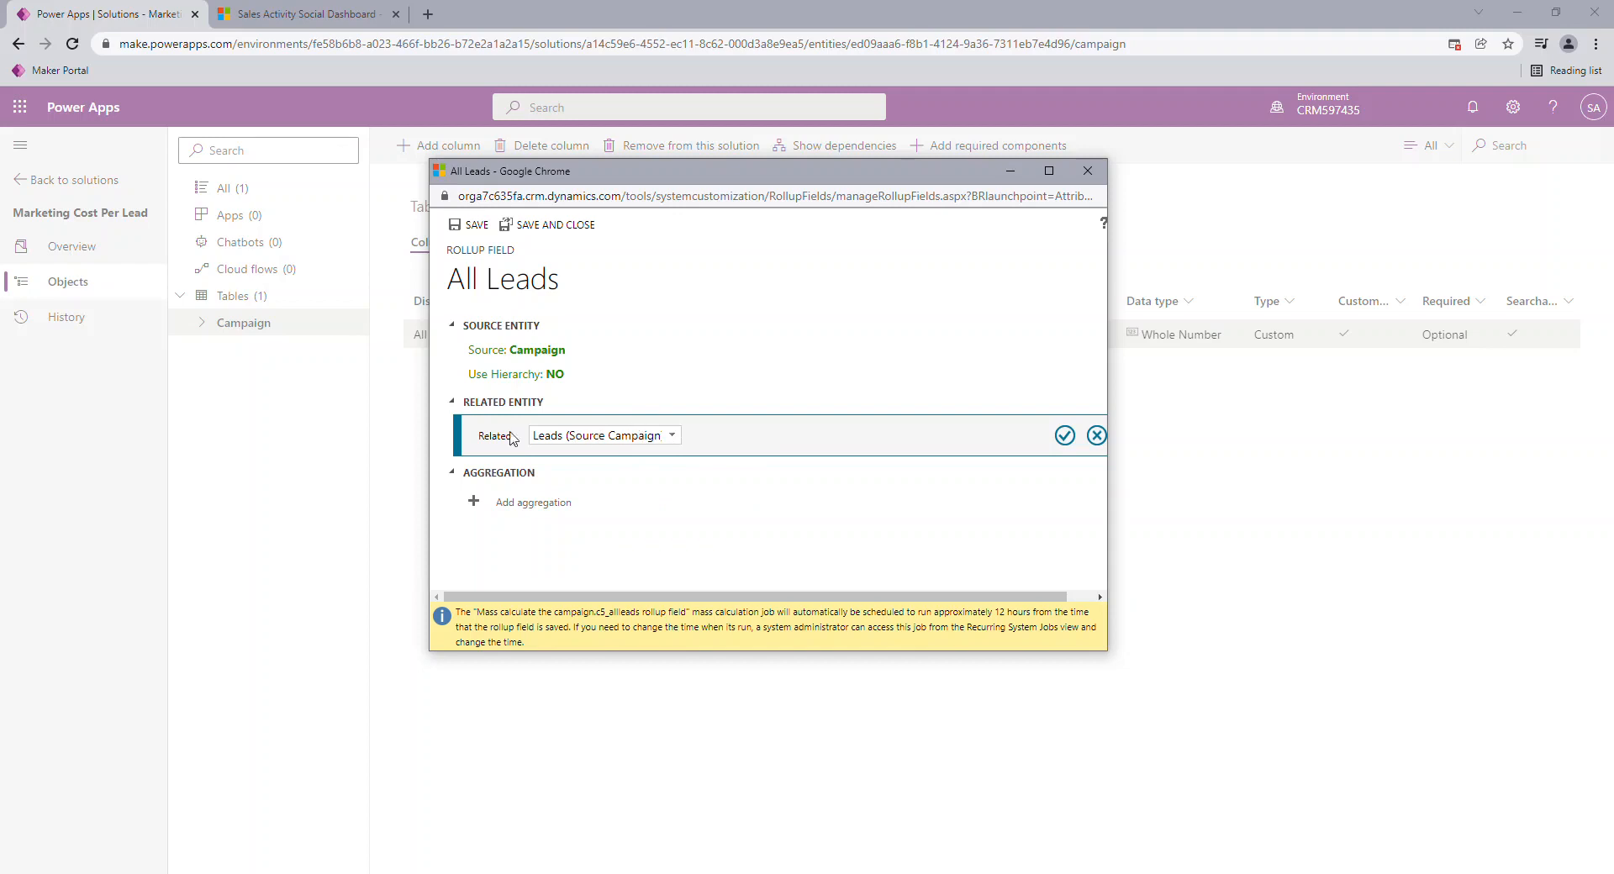
click(1064, 436)
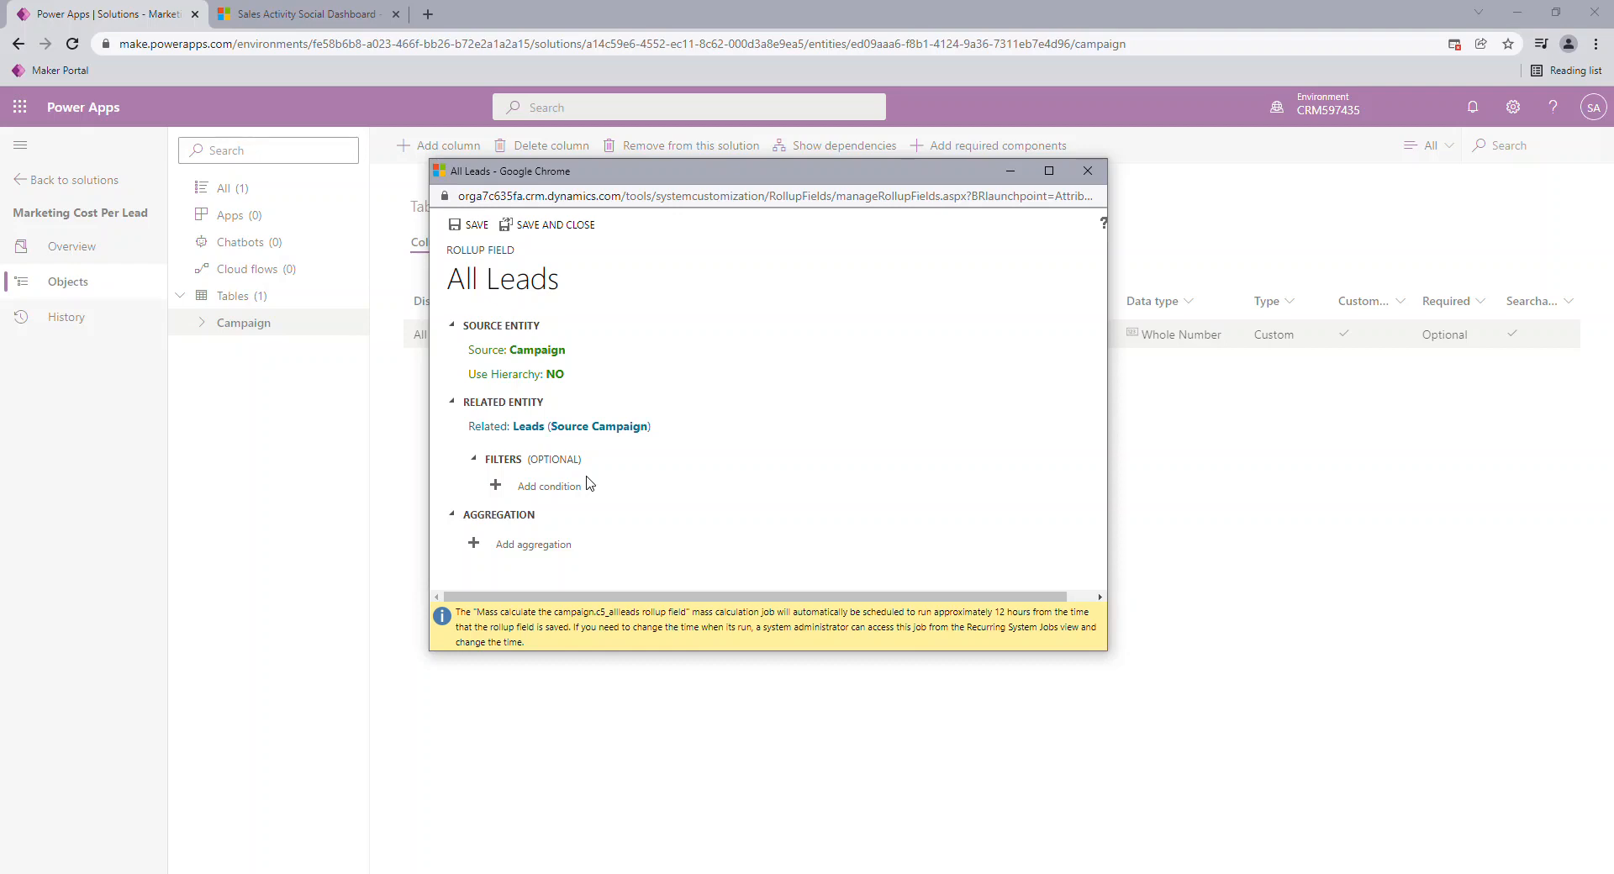
Set the All Leads rollup aggregation to COUNT of Lead, save and close the definition, and return to the Campaign table.
drag(680, 181, 756, 149)
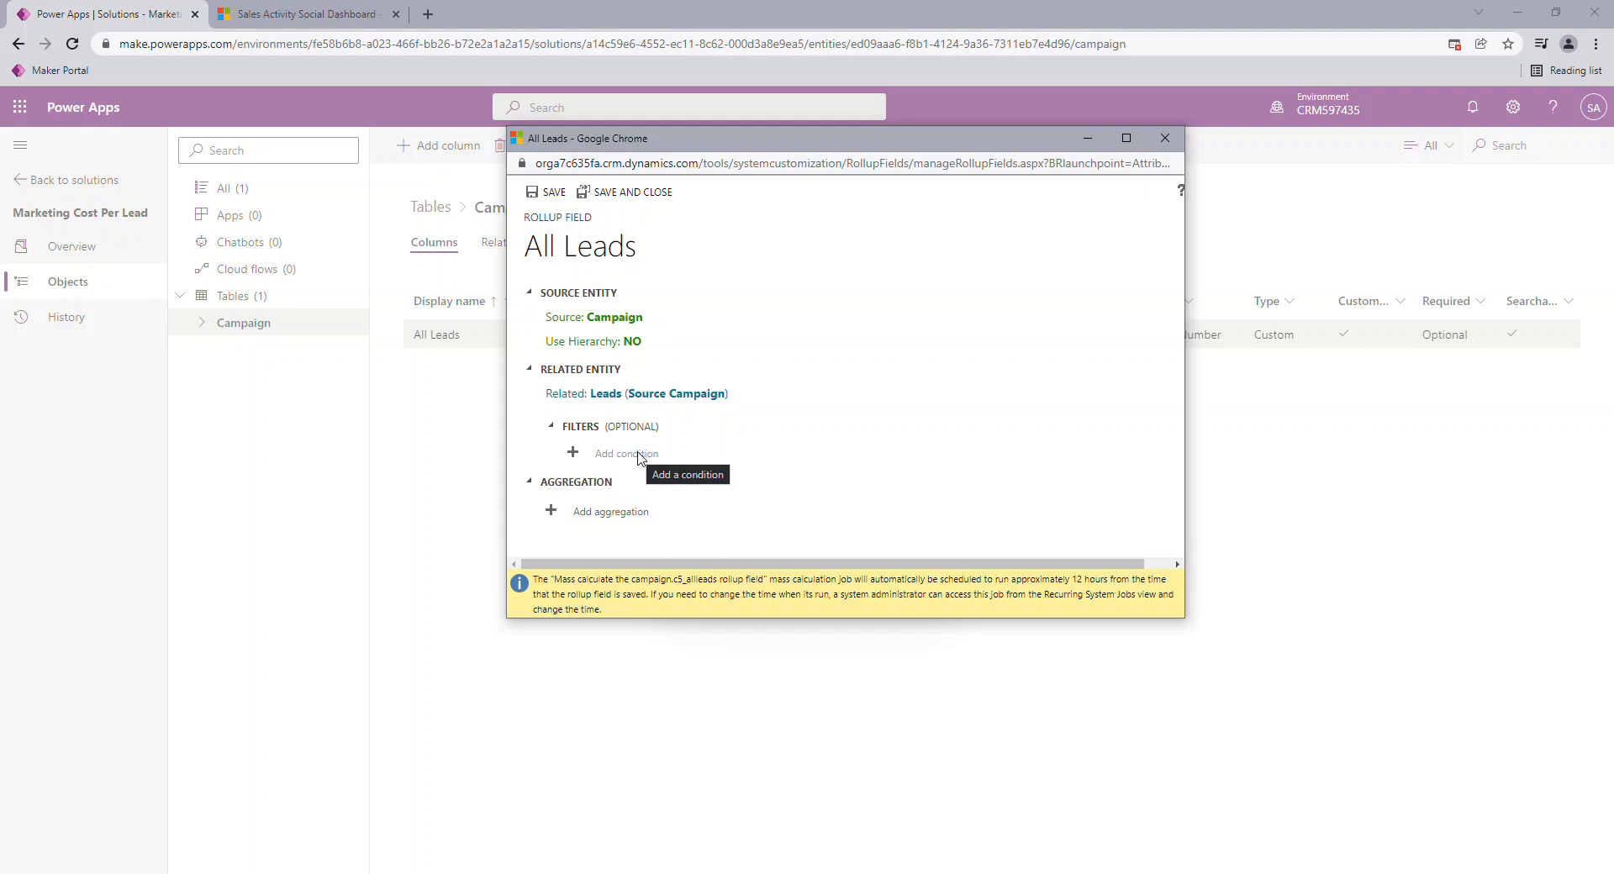
click(615, 514)
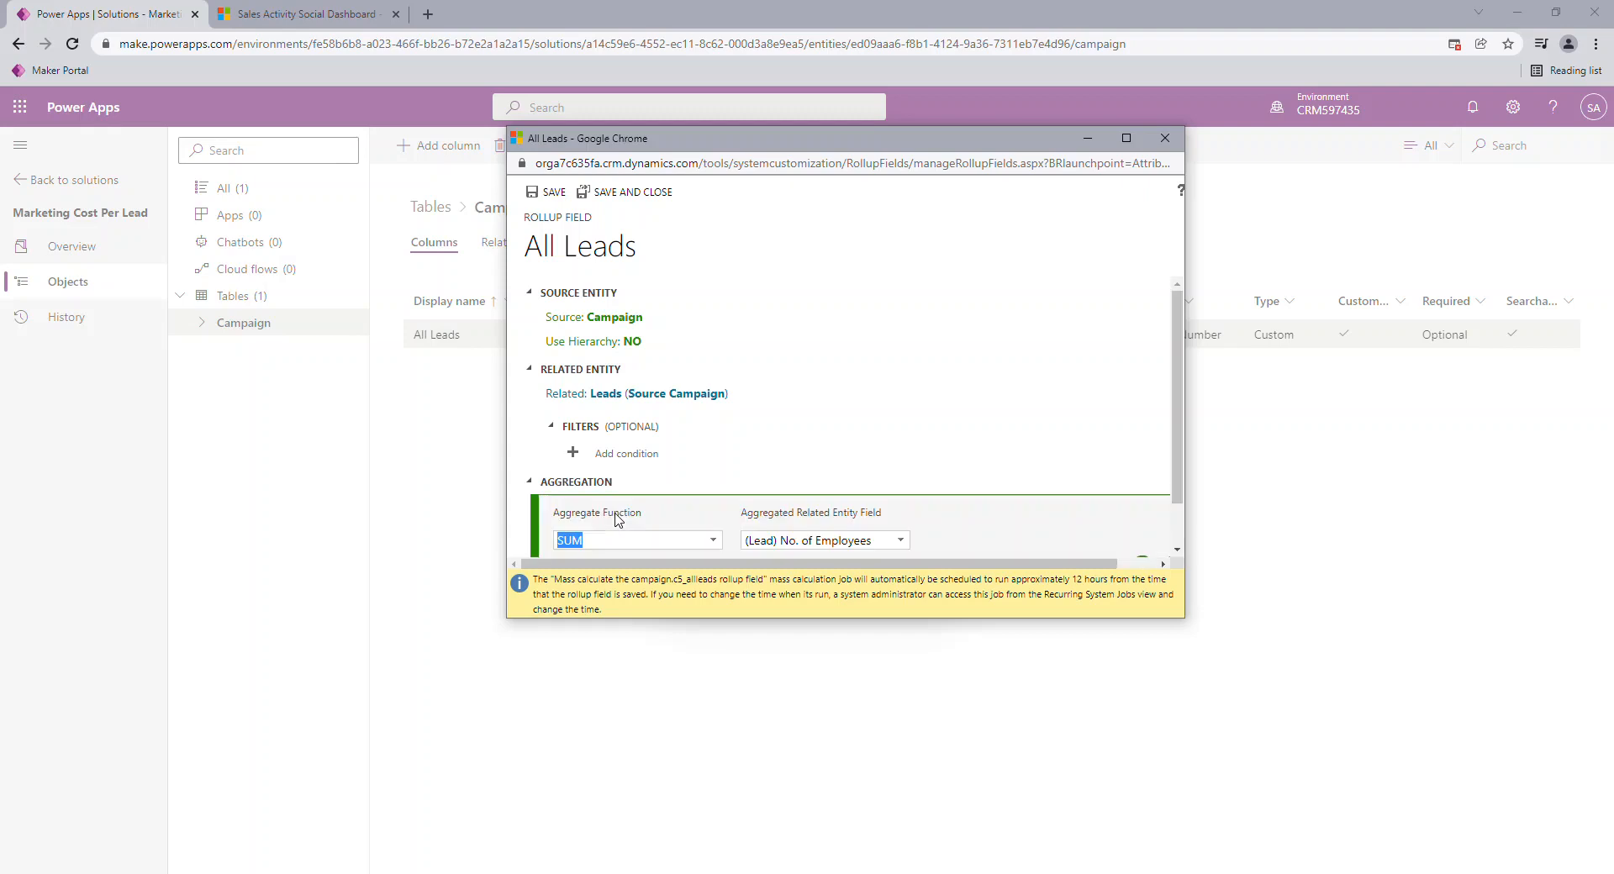
click(717, 547)
scroll(717, 547, down, 1)
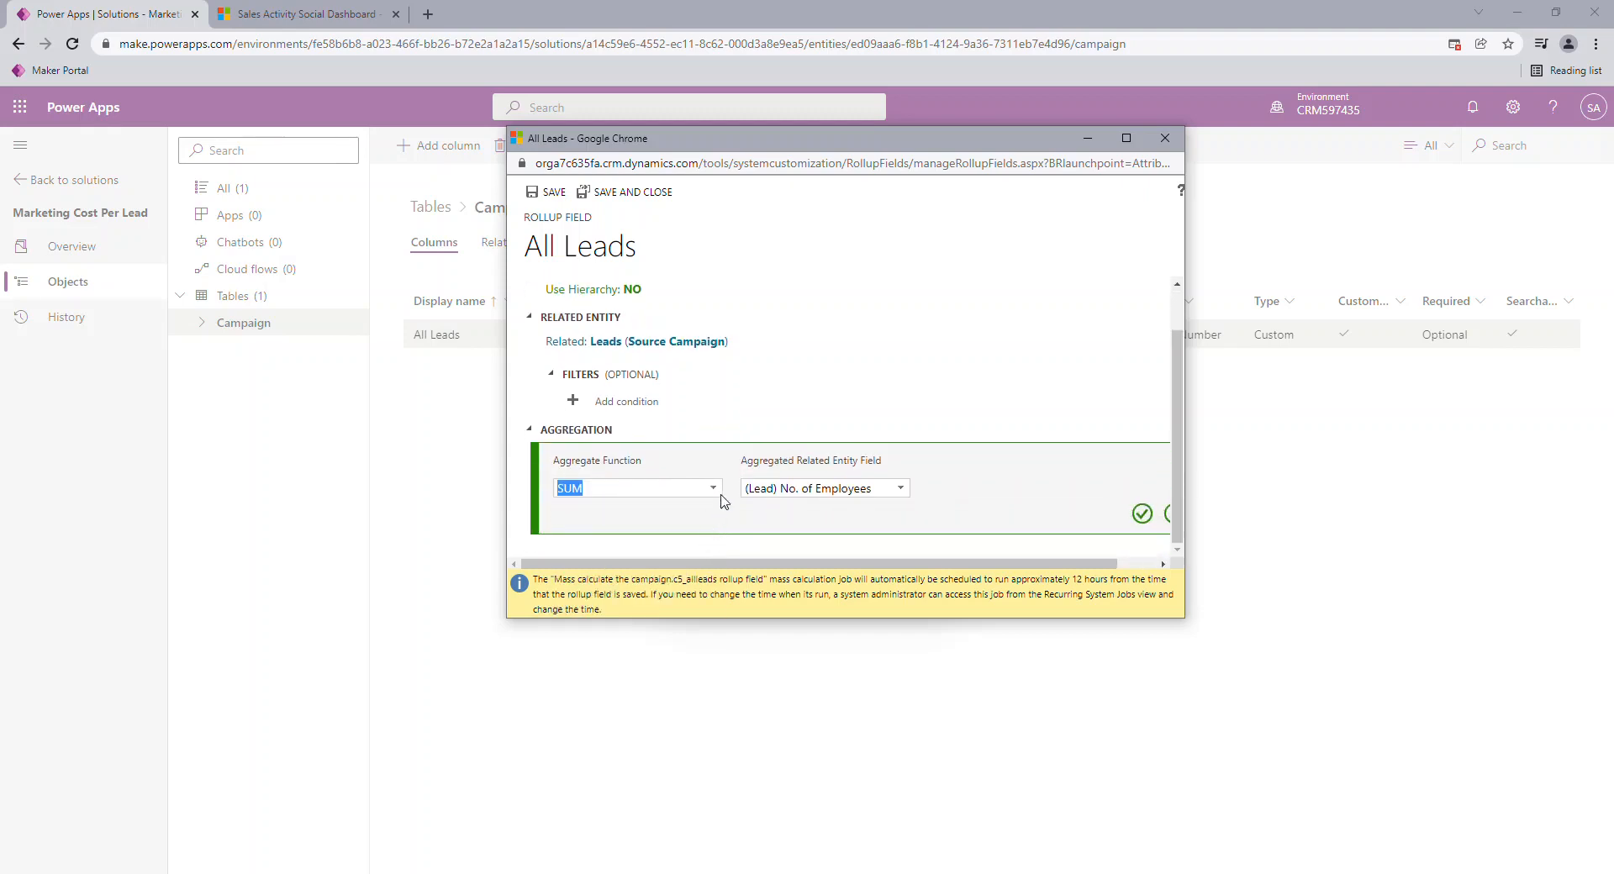
click(713, 489)
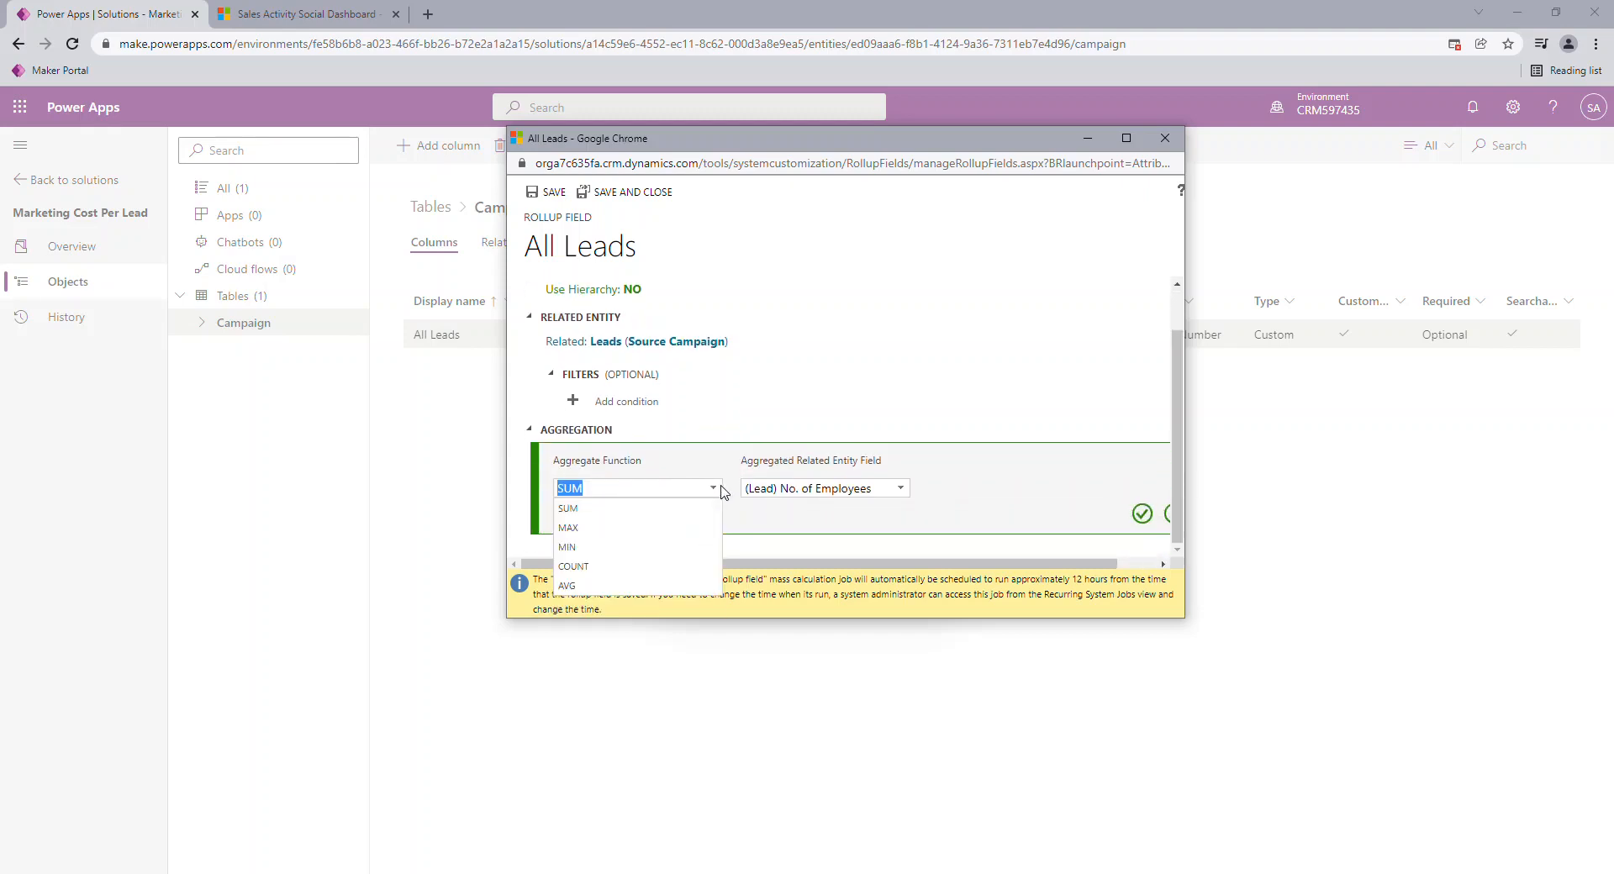
click(589, 572)
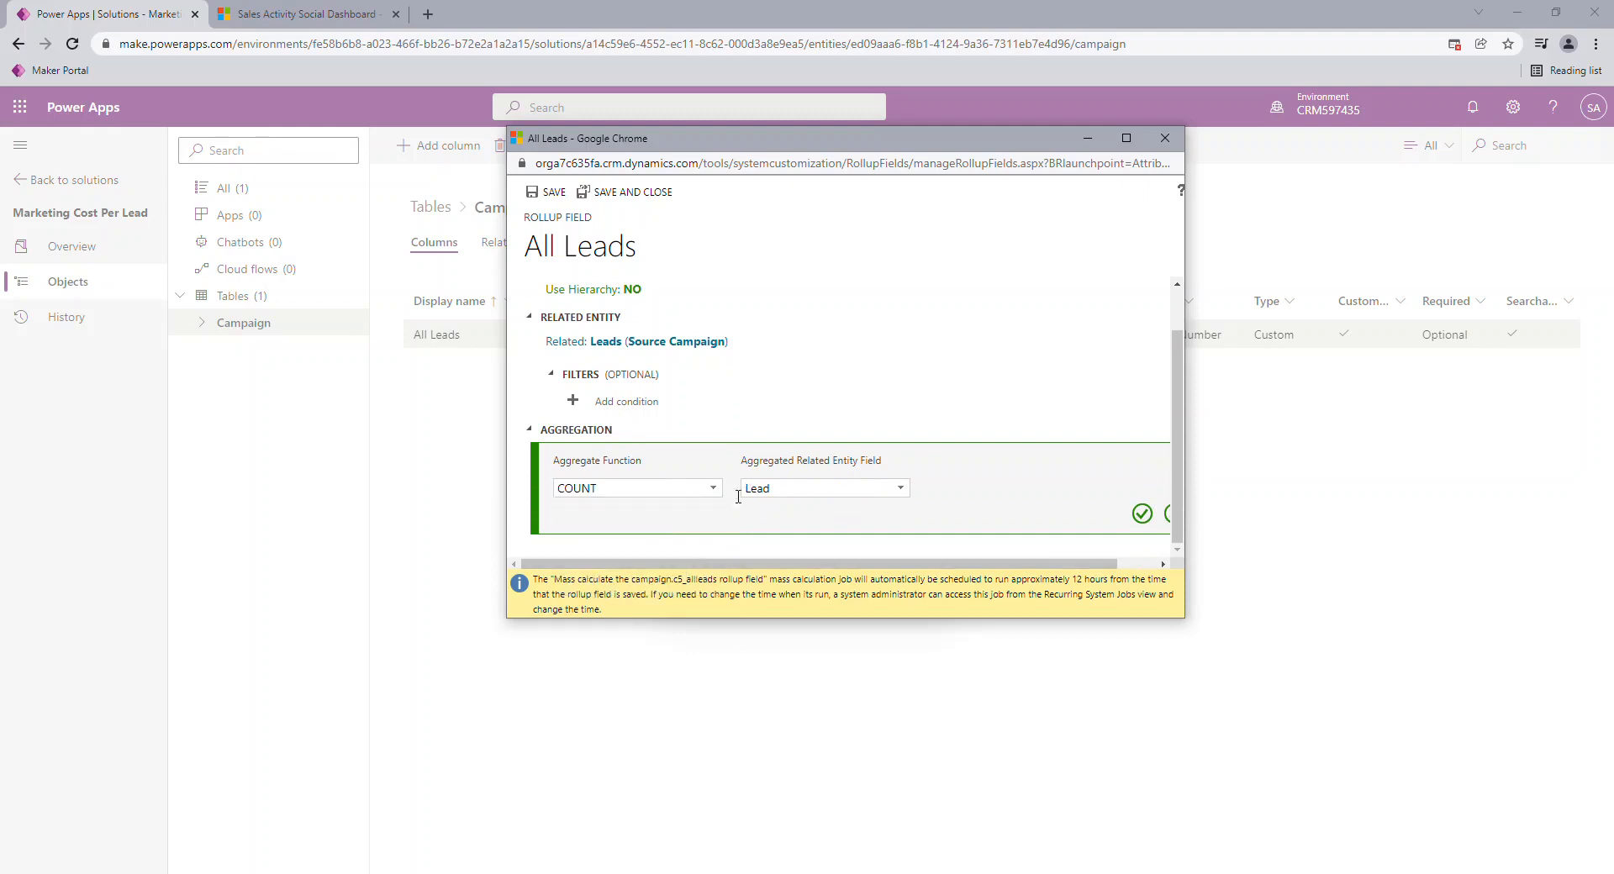
click(905, 494)
click(904, 494)
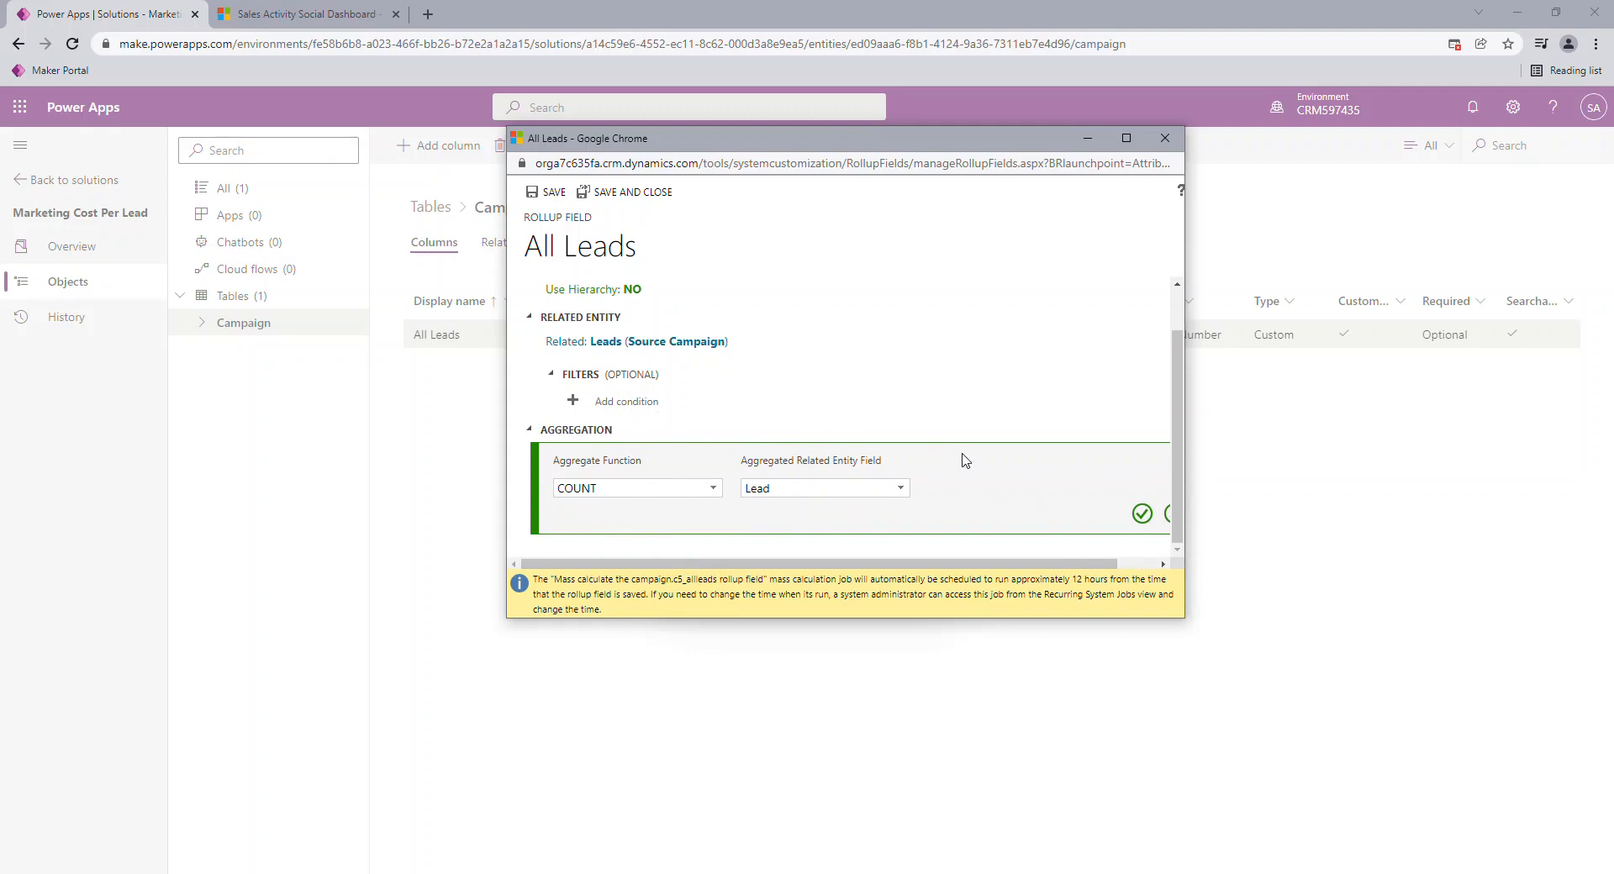
click(1143, 514)
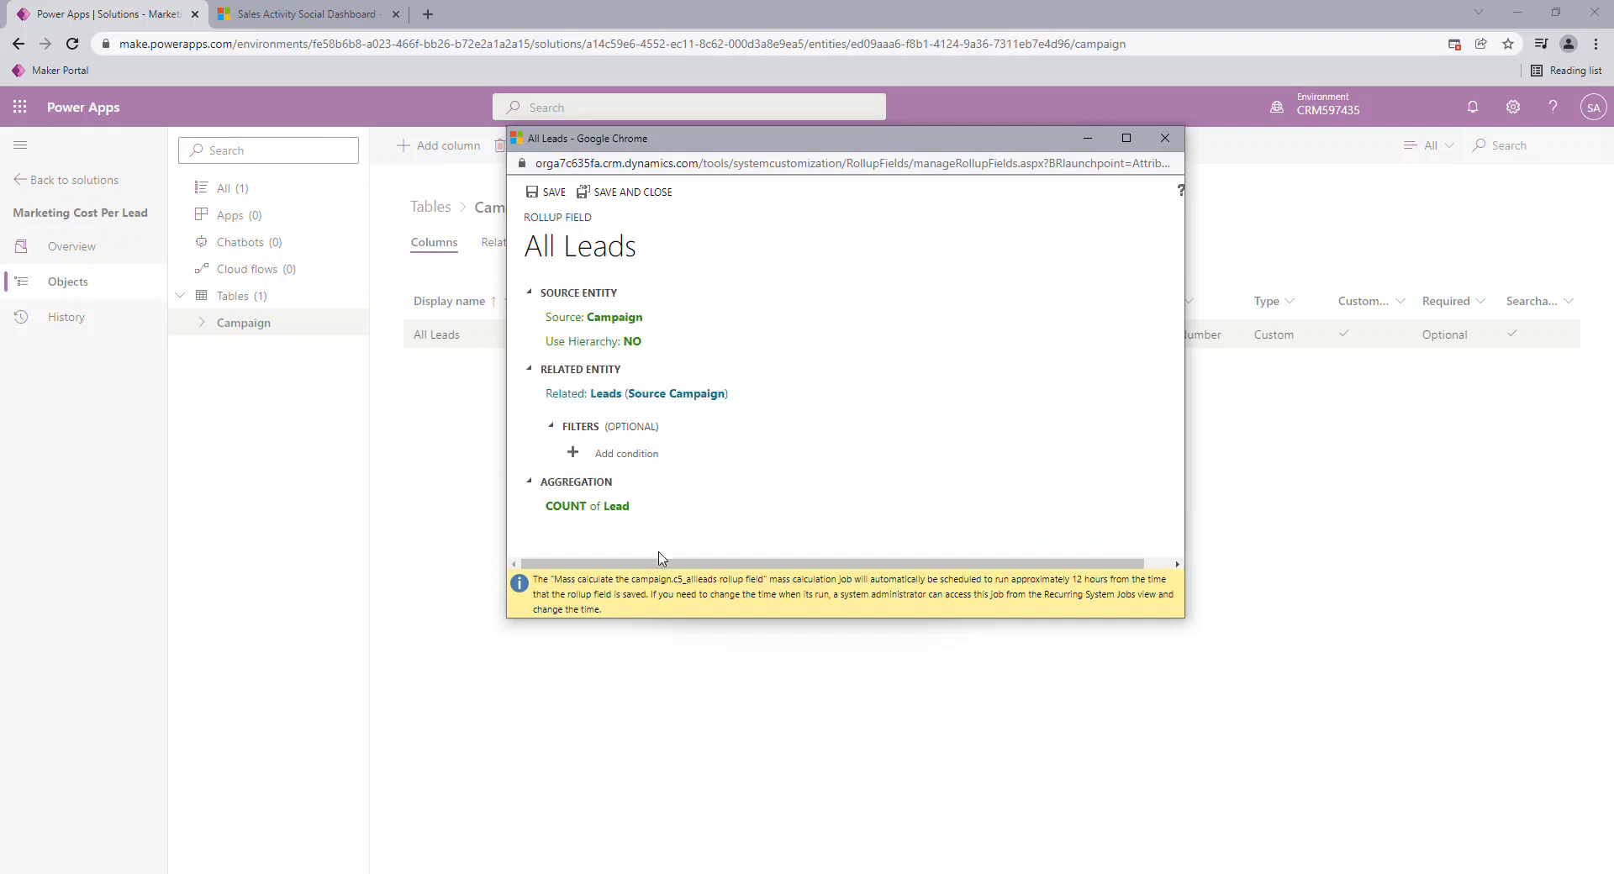
click(588, 198)
click(911, 547)
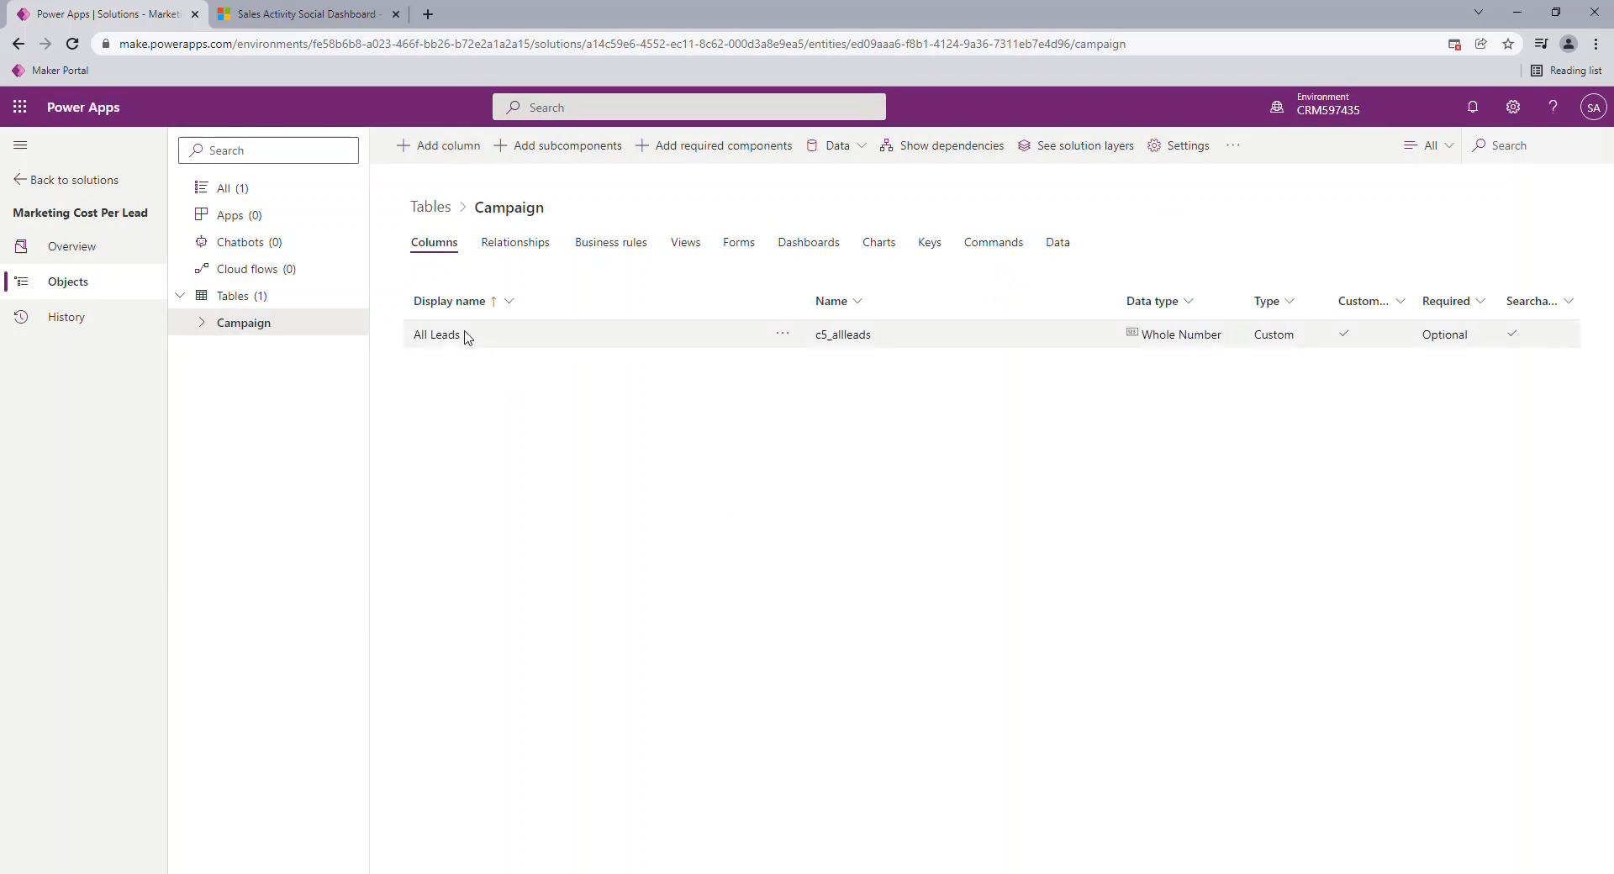
Add a column named Cost per Lead with the Currency data type to the Campaign table.
click(445, 152)
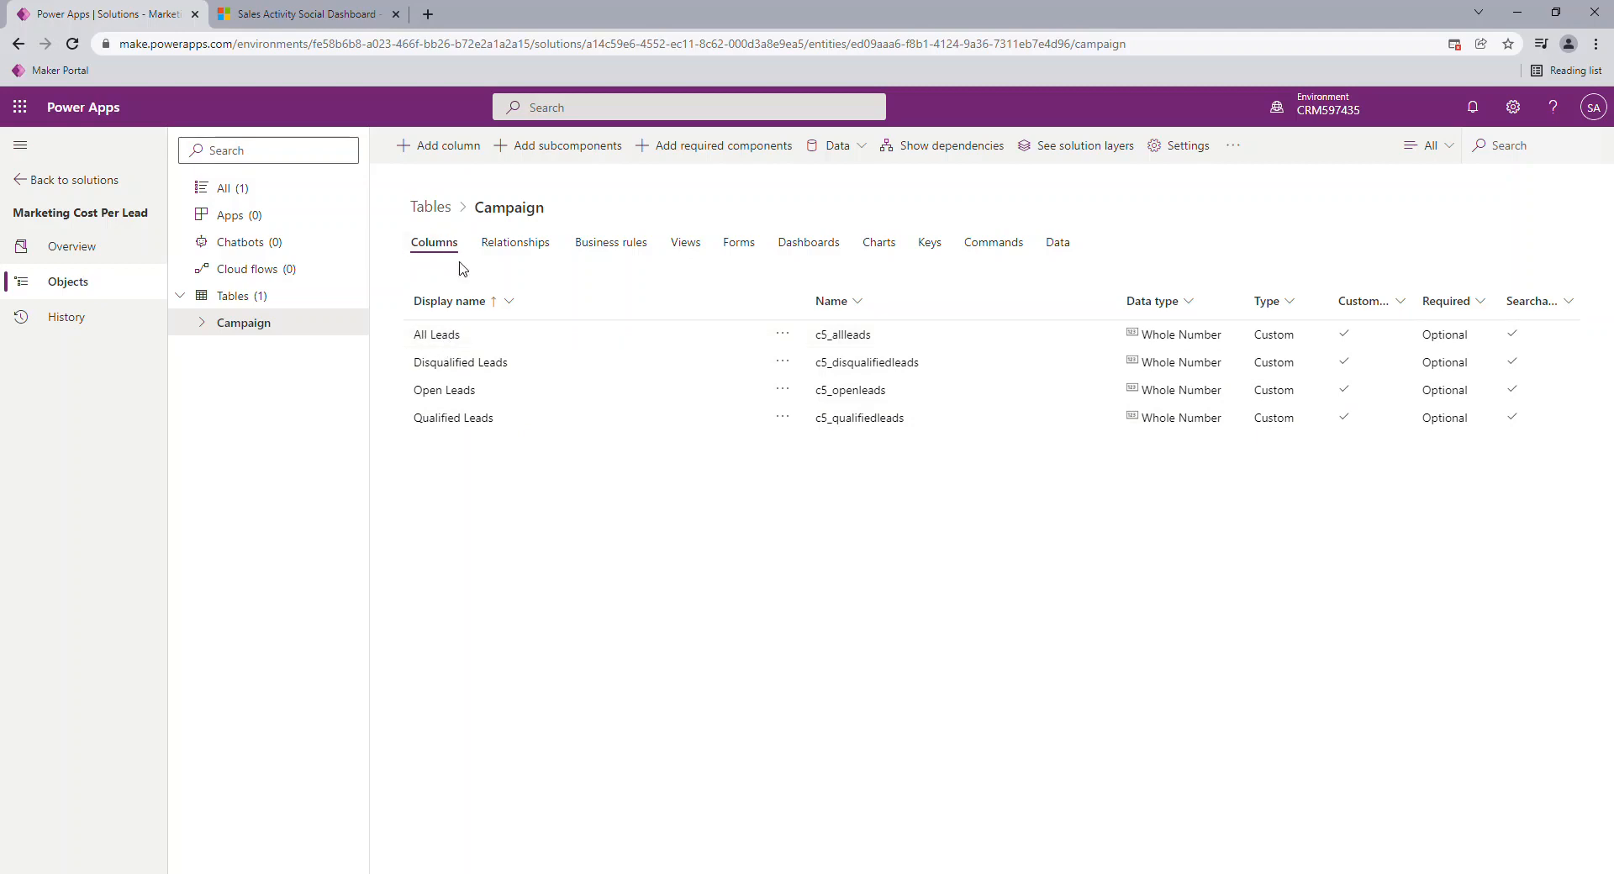
click(446, 147)
click(1452, 165)
text(Cost per Lead)
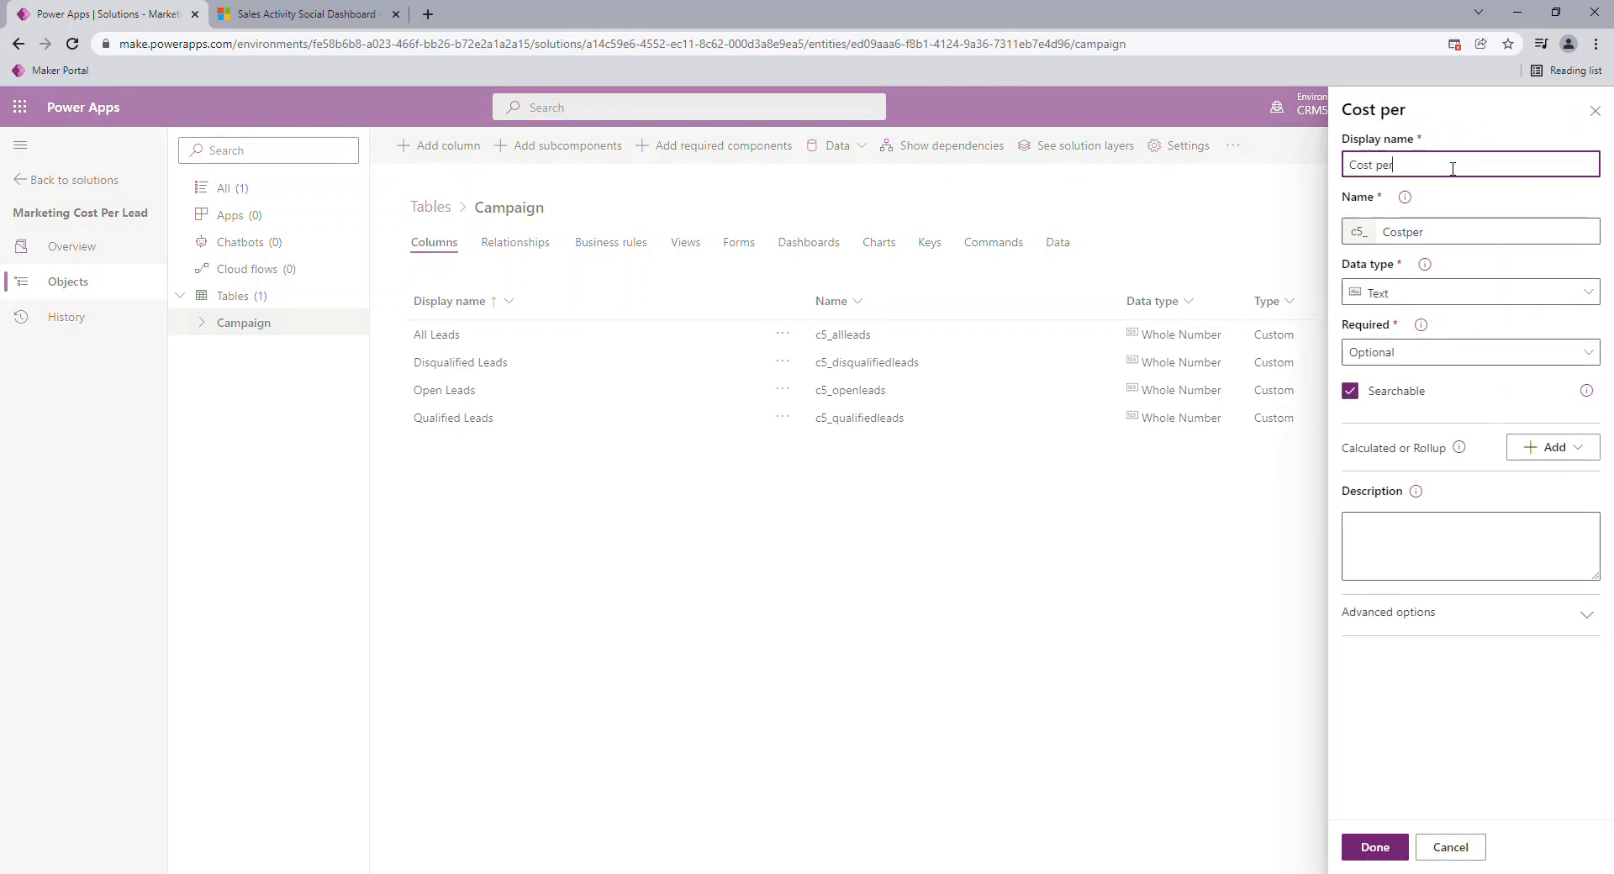
click(1427, 353)
click(1427, 353)
click(1434, 301)
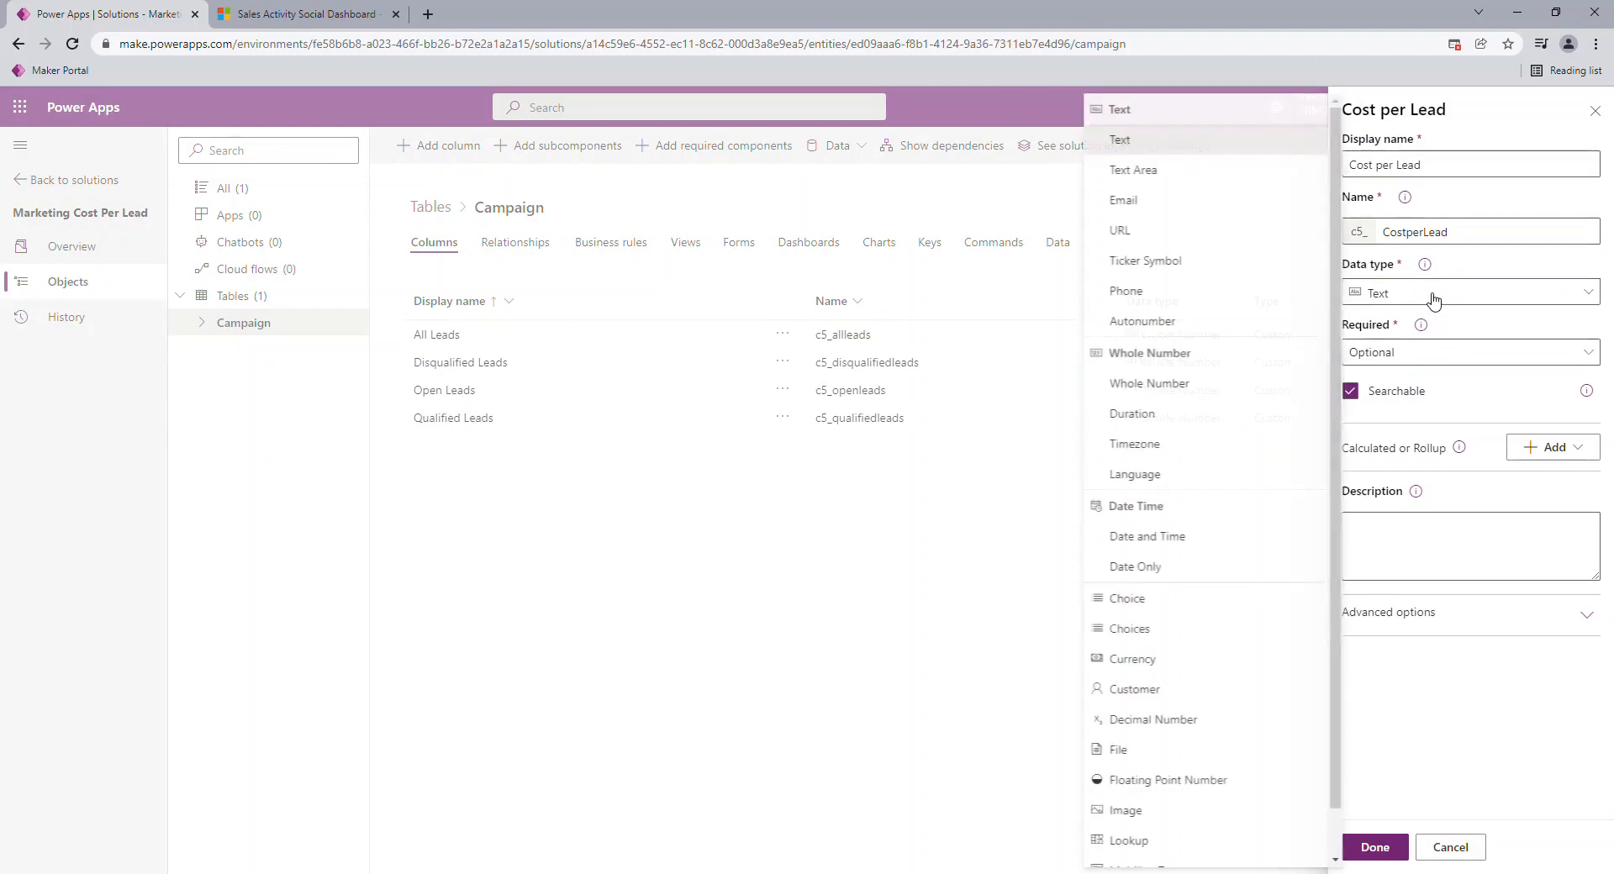
click(1157, 661)
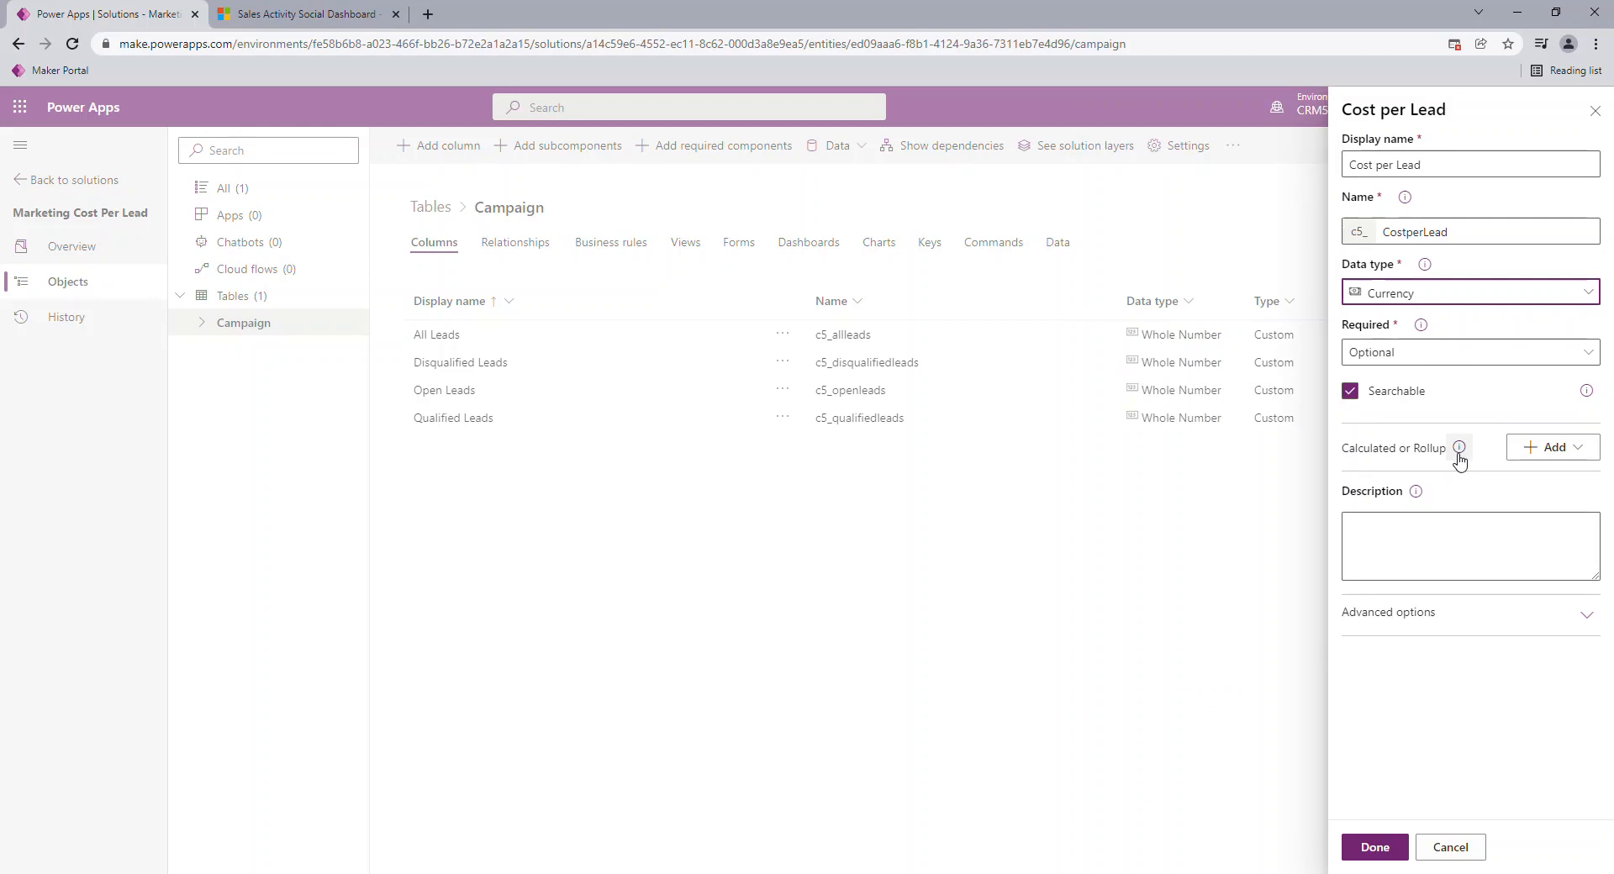
Make the Cost per Lead column a calculated column and save the table.
click(1555, 454)
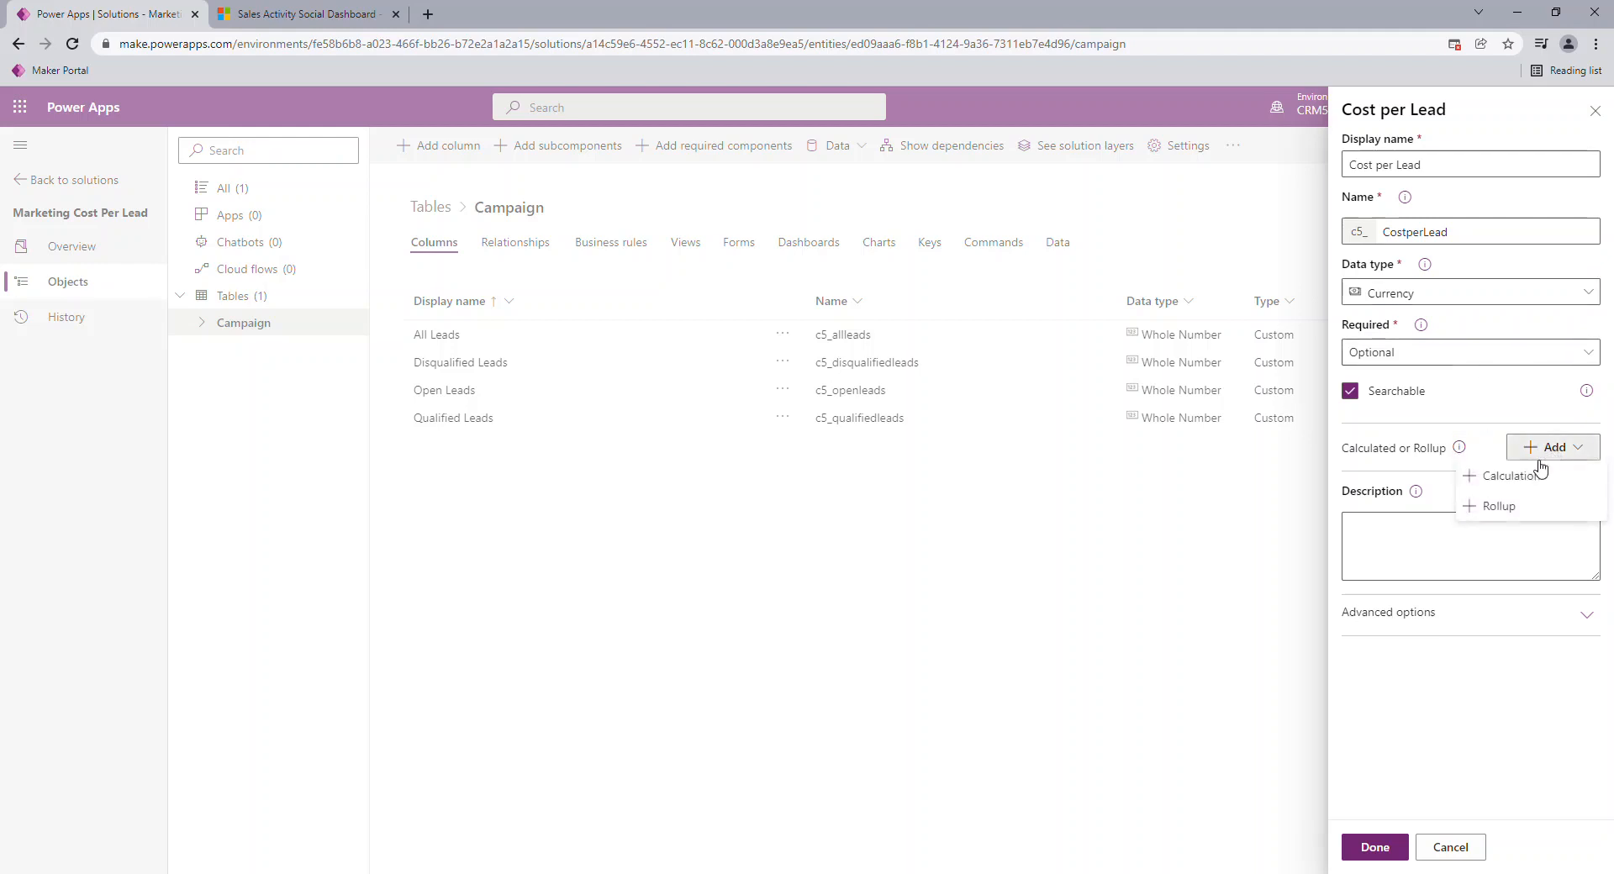
click(1531, 477)
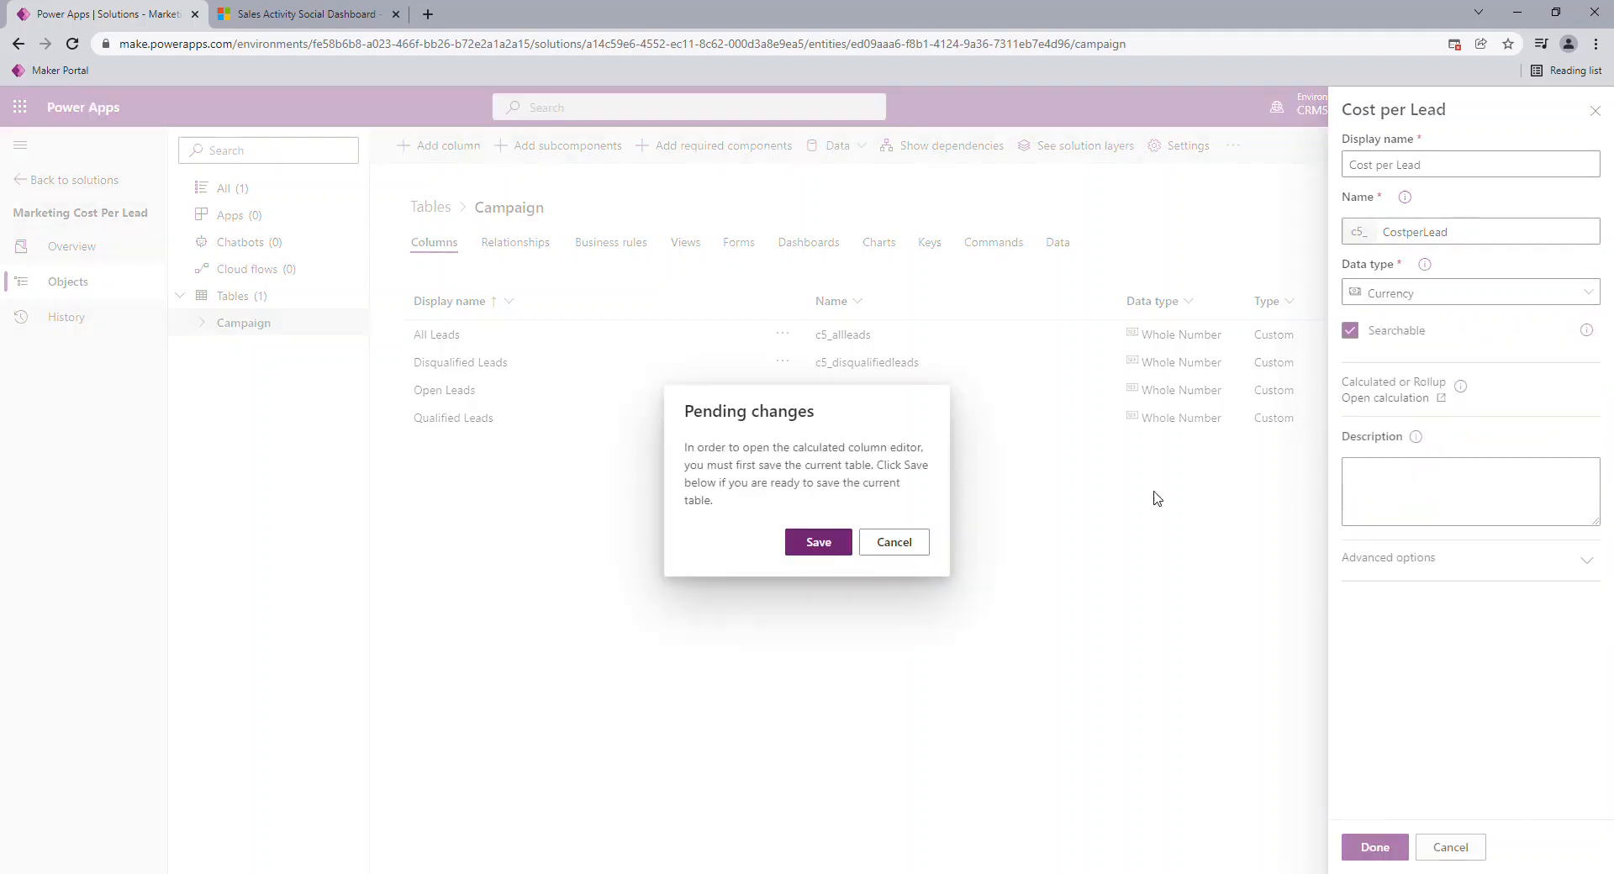
click(820, 547)
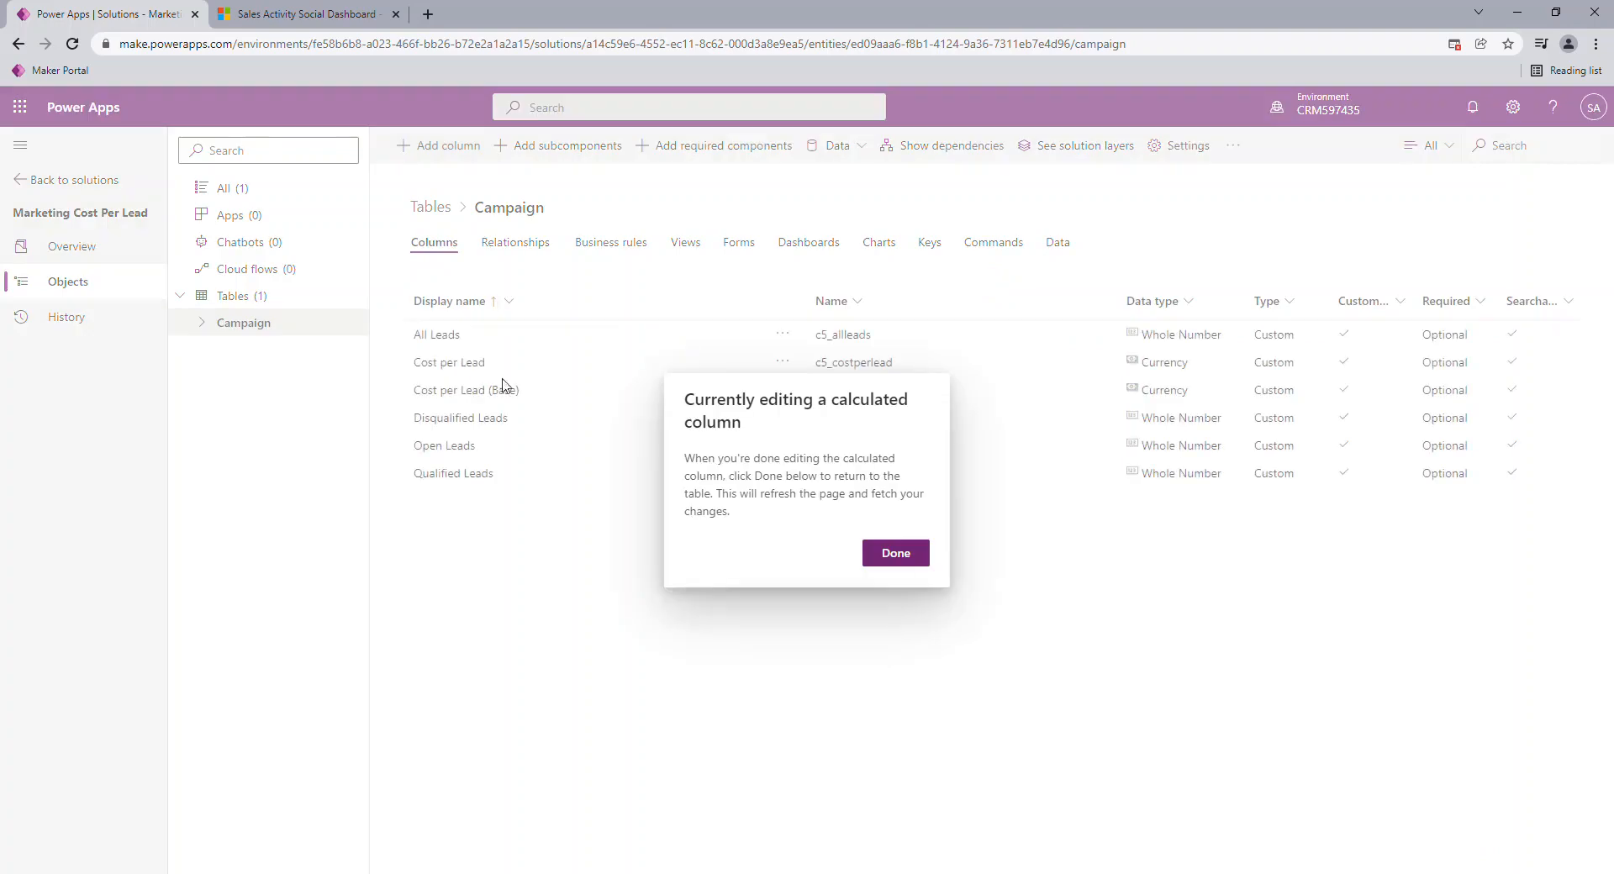
click(917, 547)
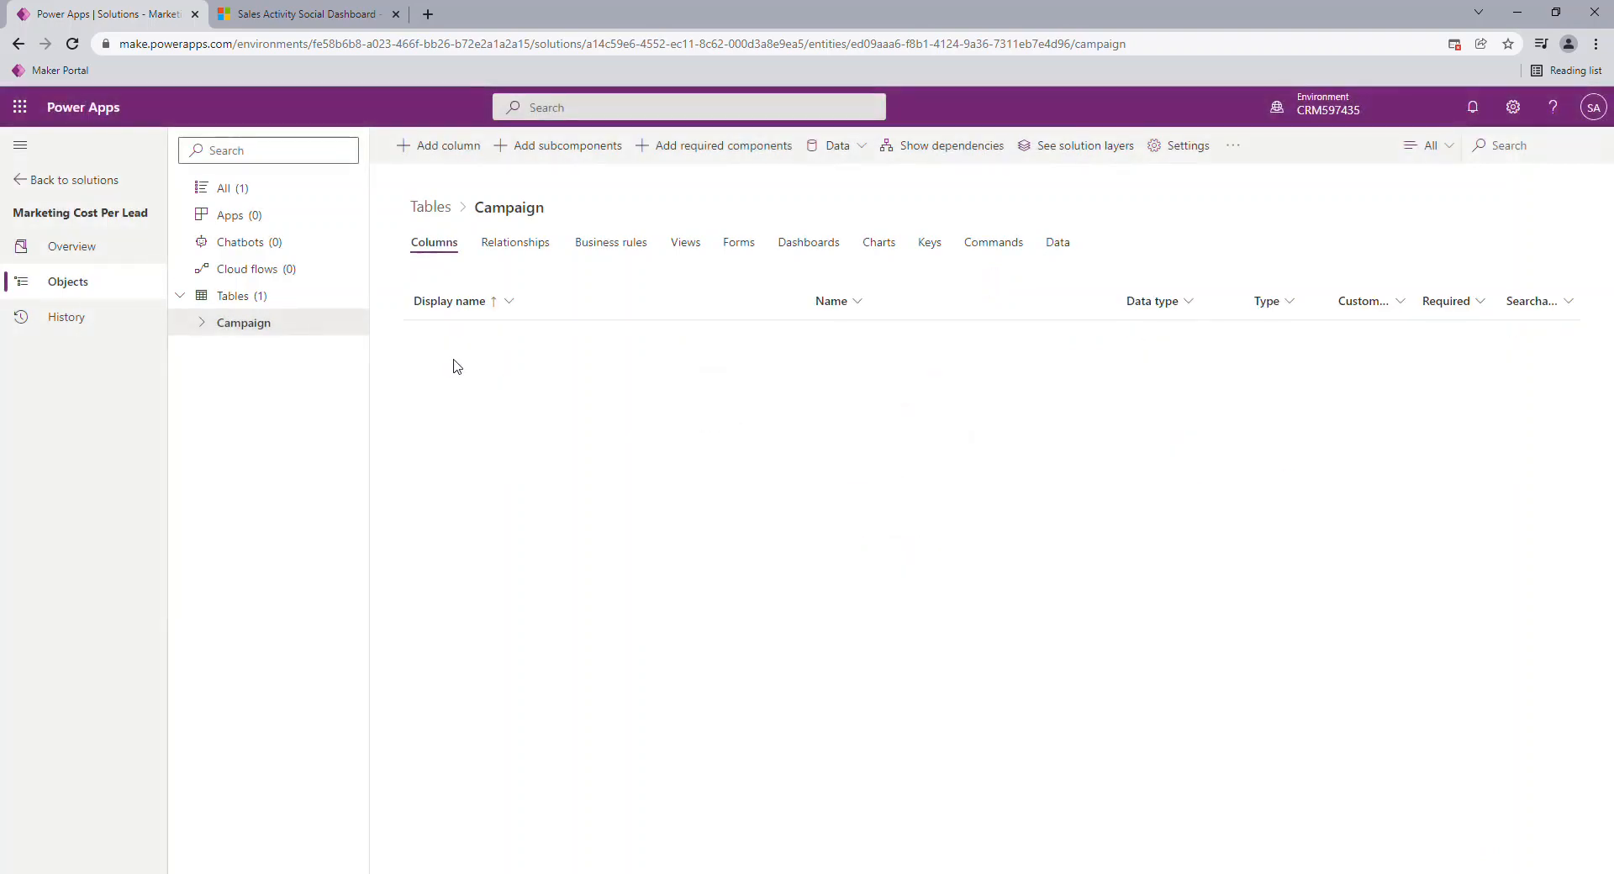
Open the calculation definition of the Cost per Lead column.
click(453, 364)
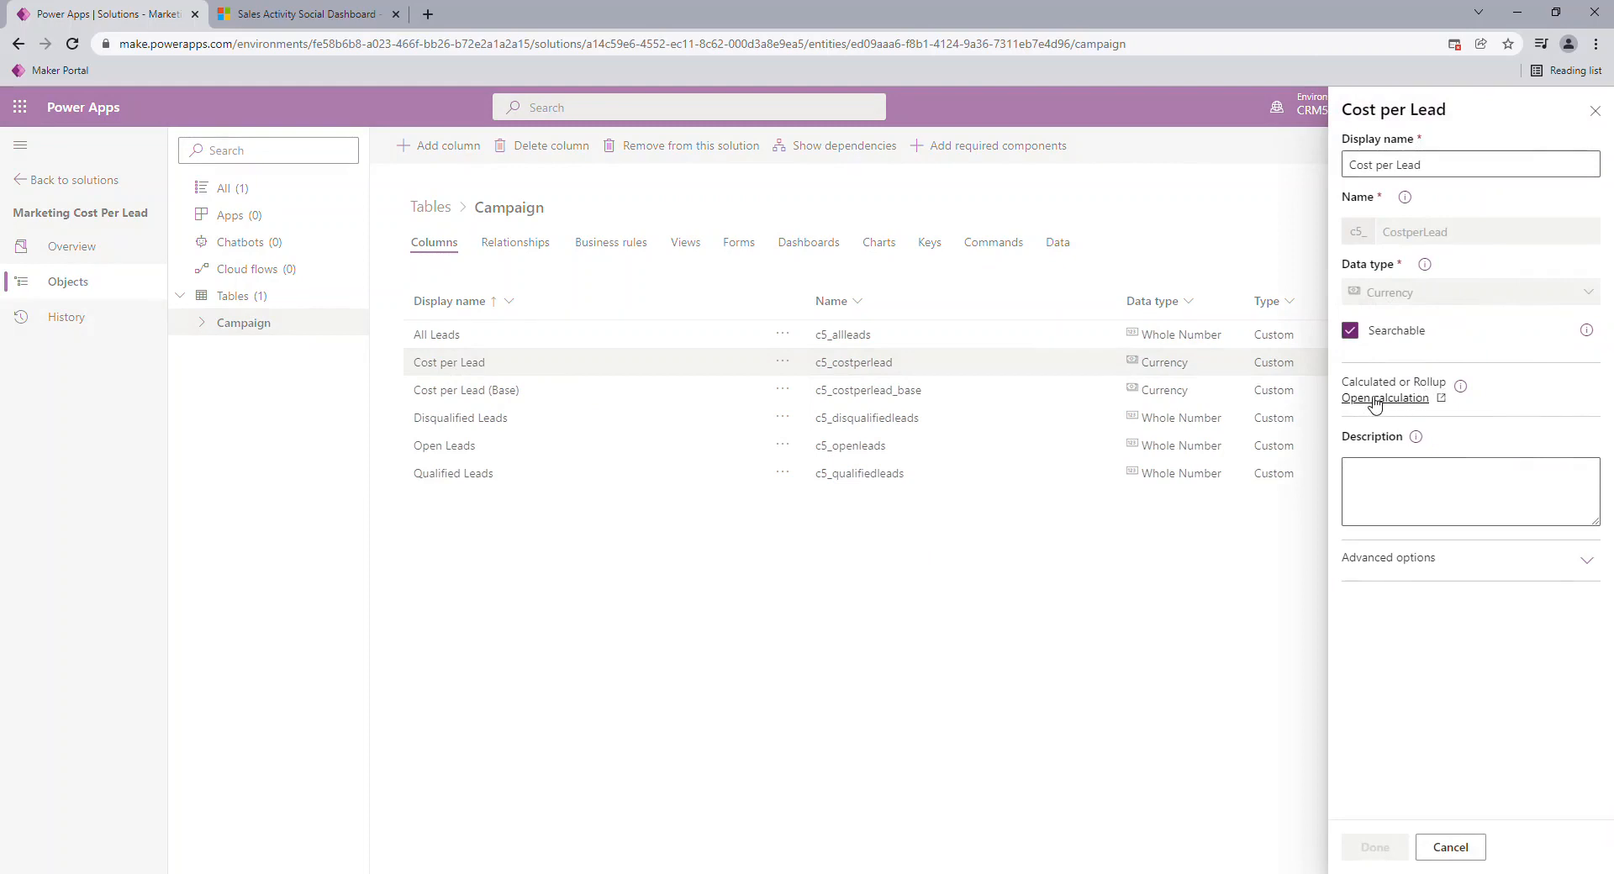
click(1375, 399)
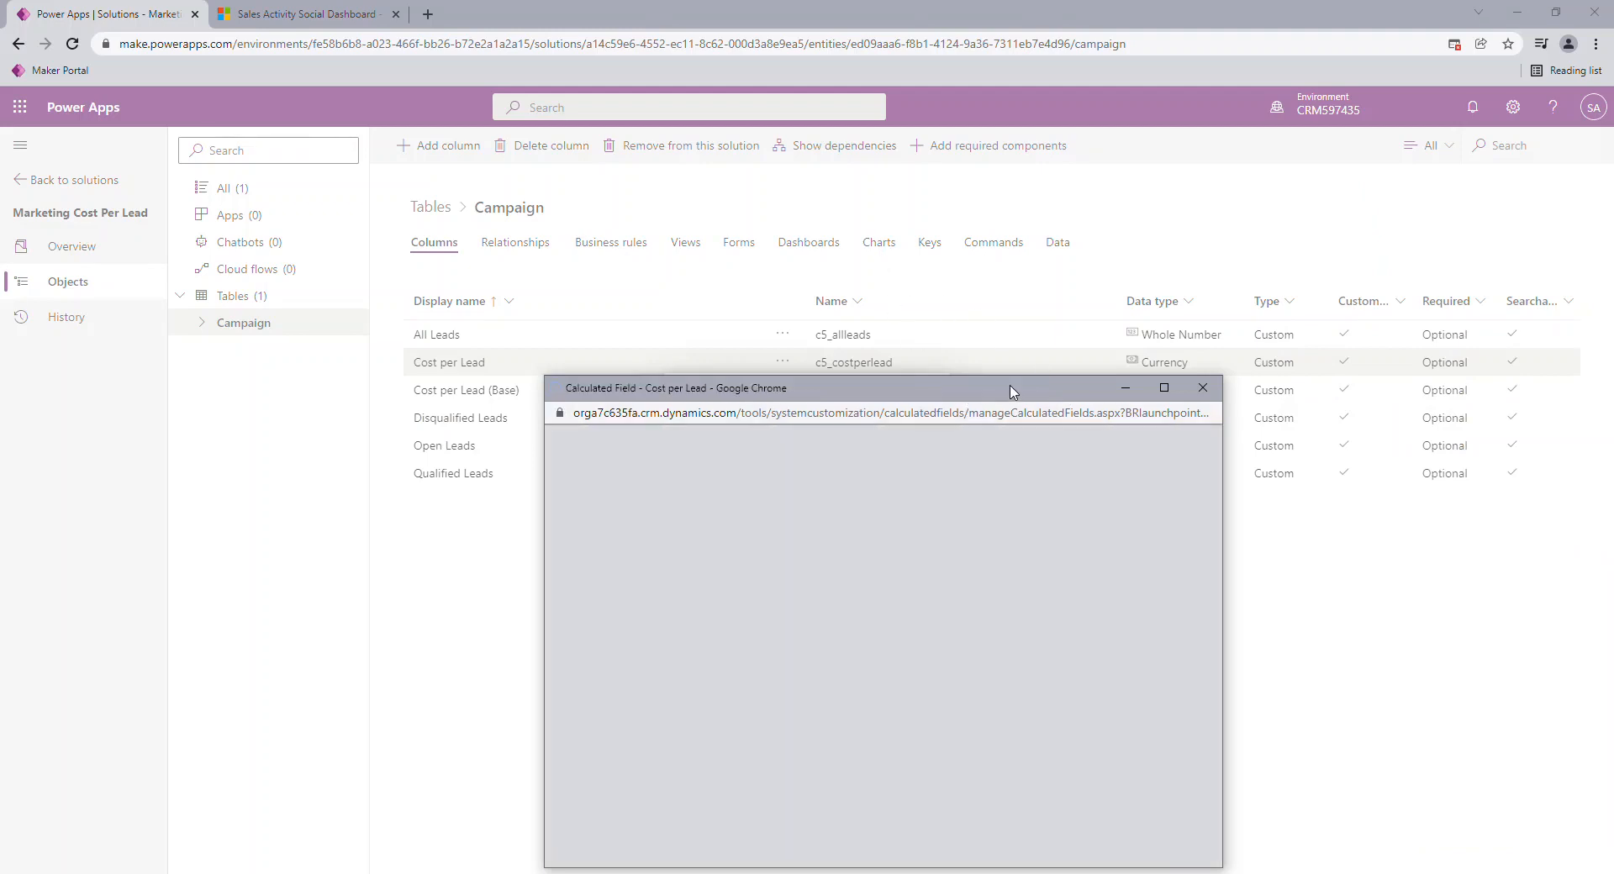
drag(1013, 392, 929, 179)
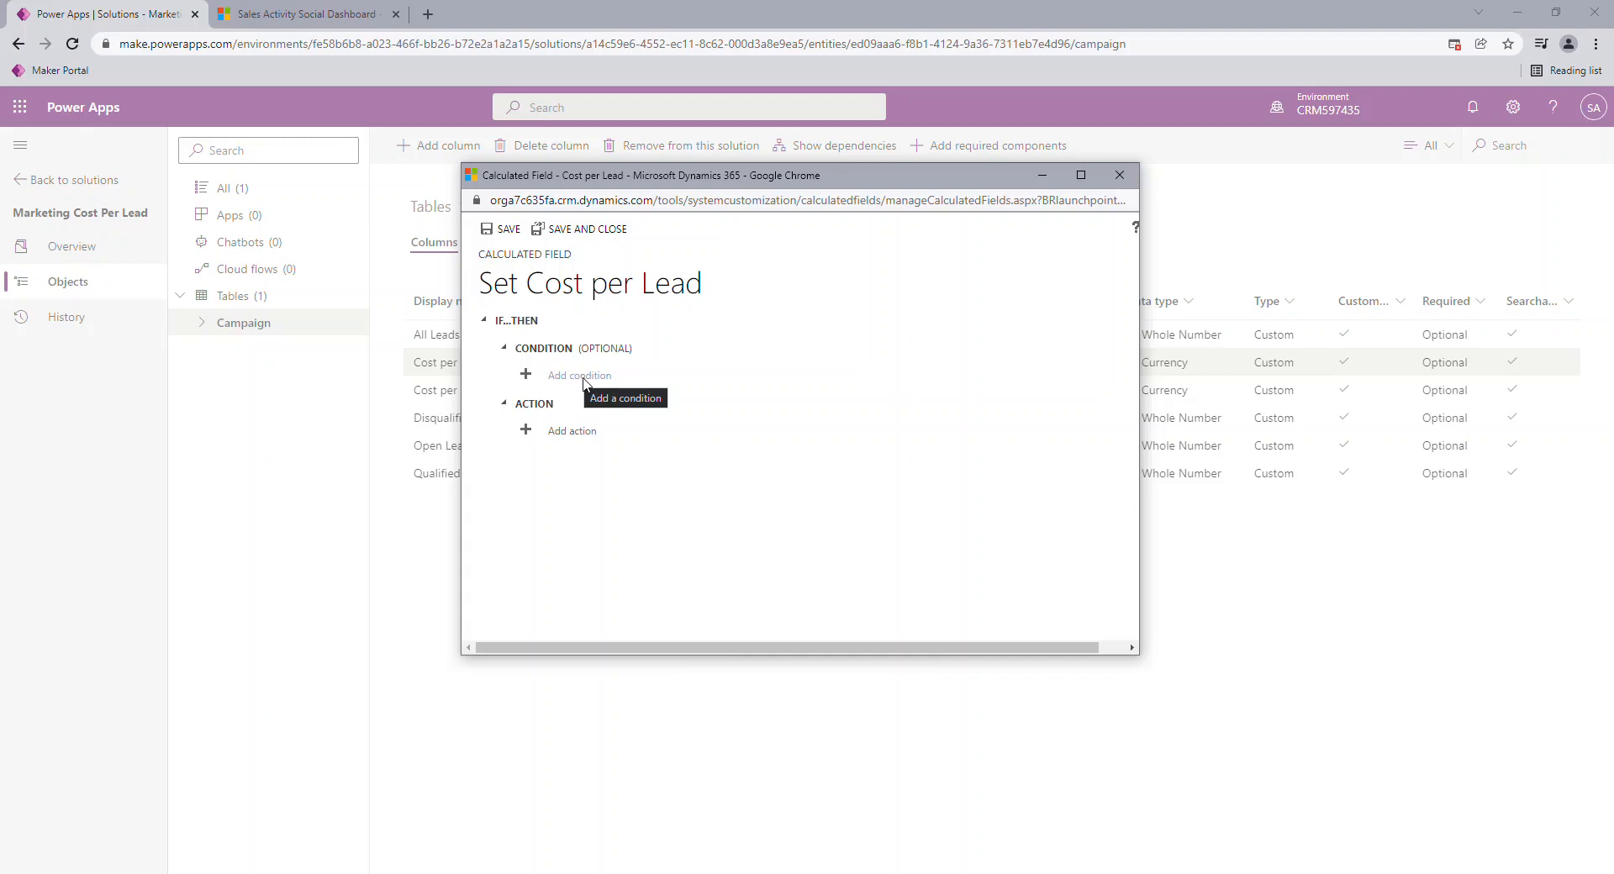
Add a condition to the Cost per Lead calculation requiring that Total Cost of Campaign contains data.
click(567, 378)
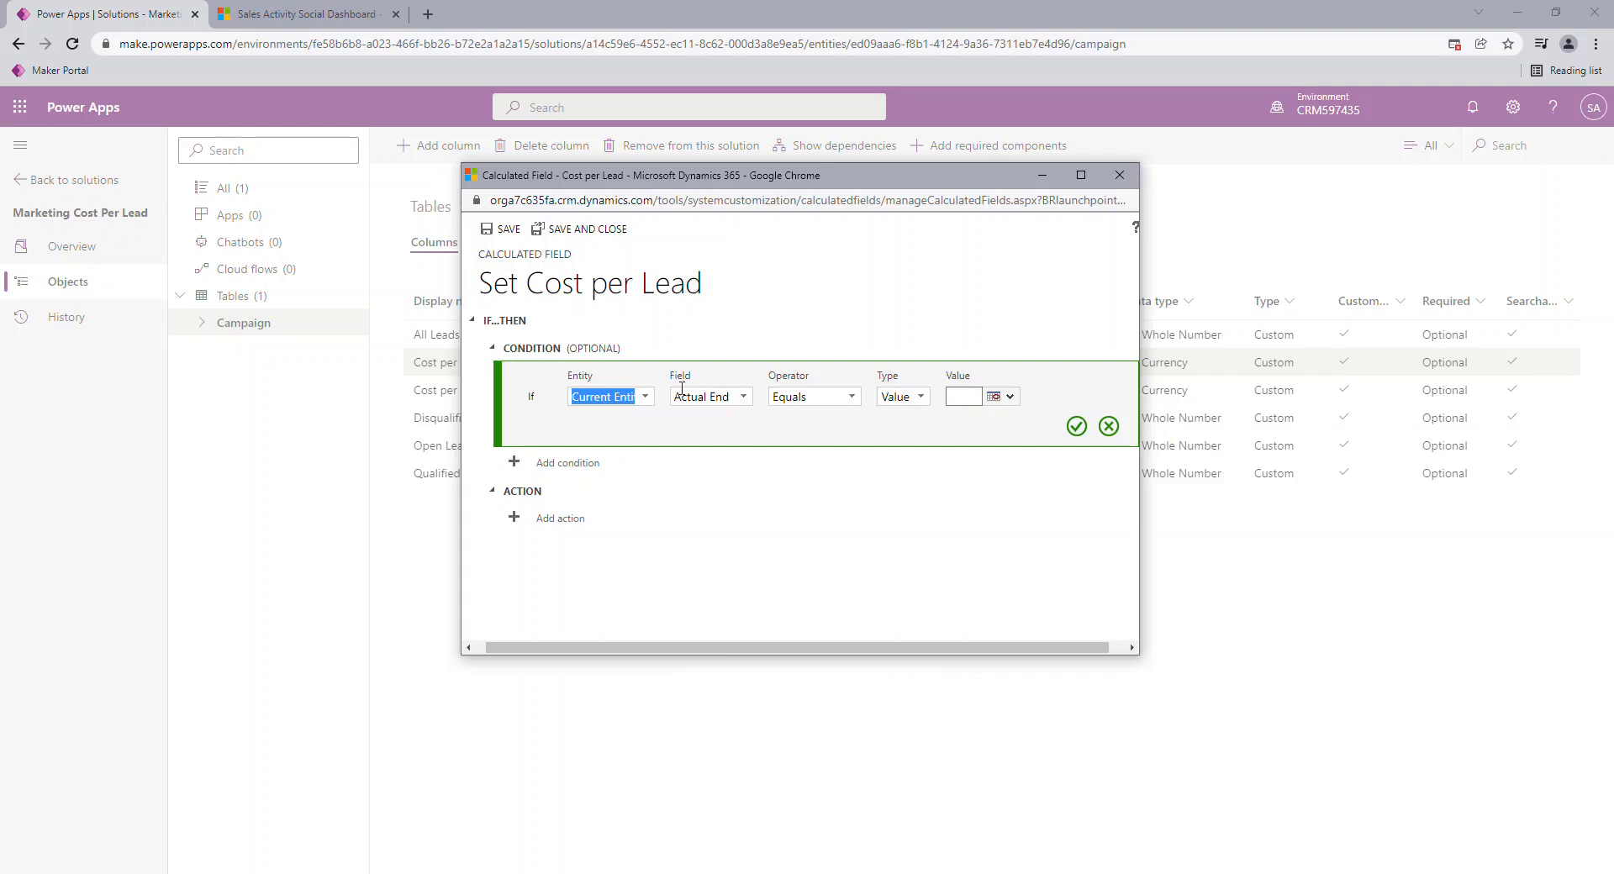
click(741, 400)
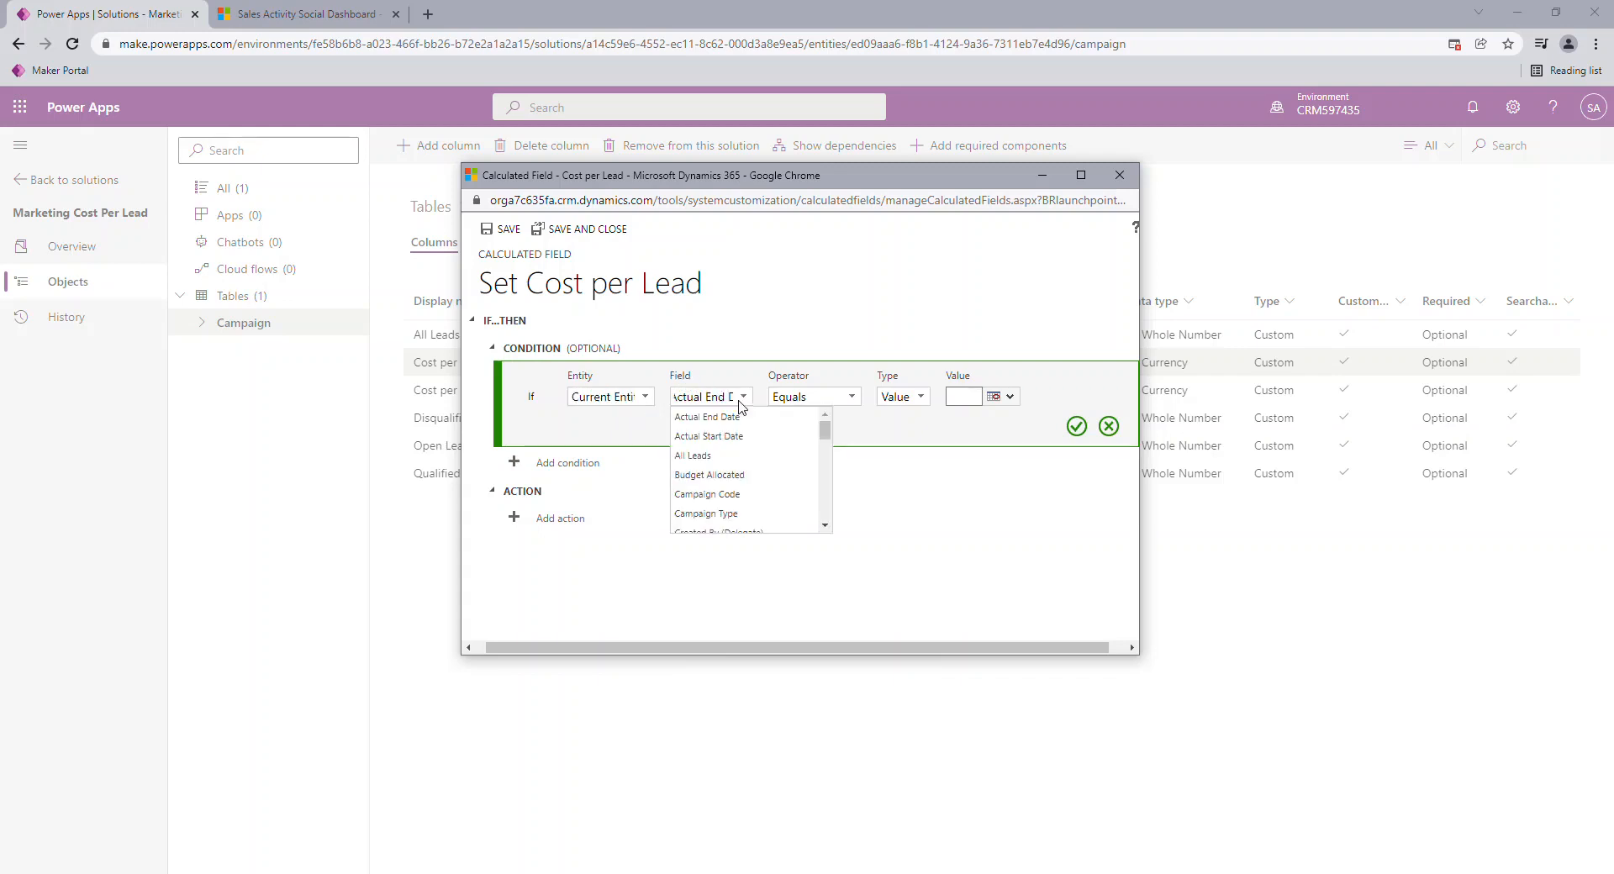
drag(824, 432, 824, 510)
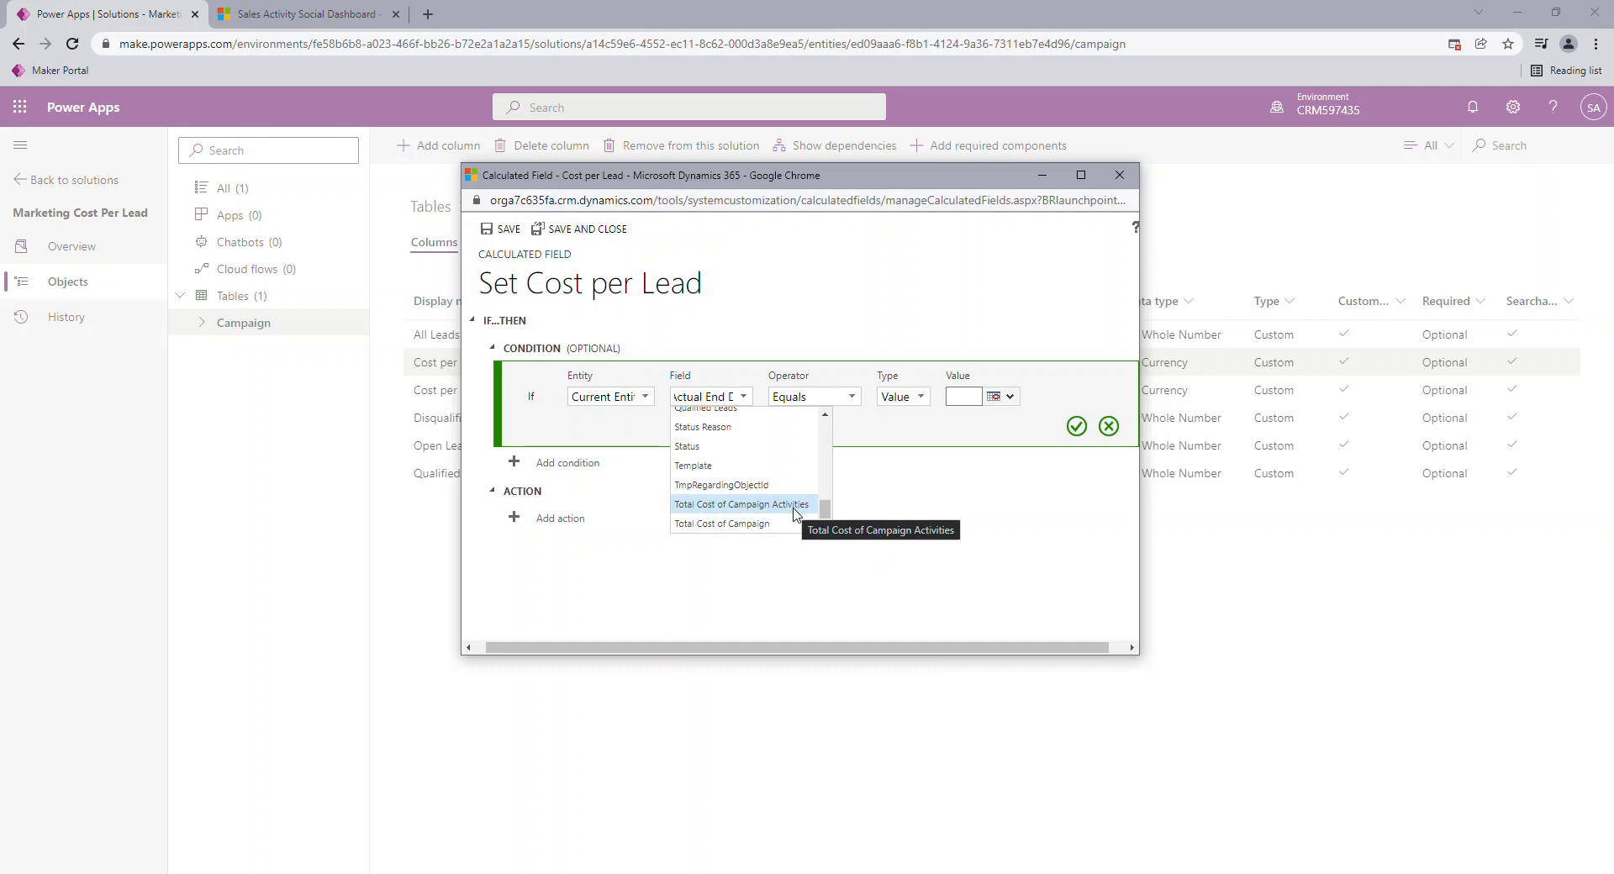
click(714, 523)
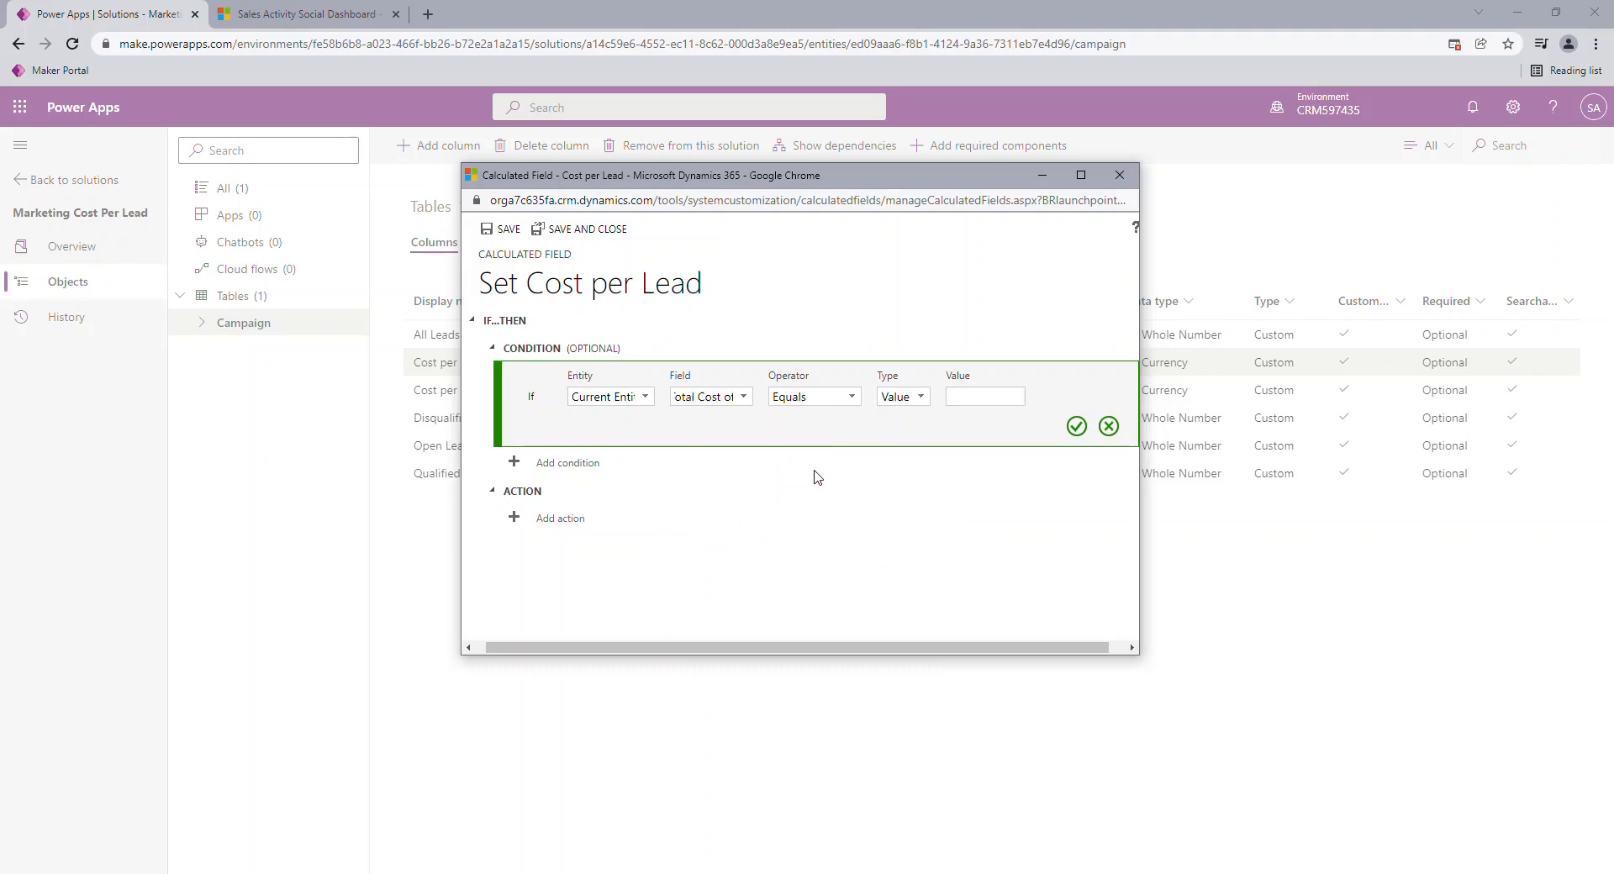
click(852, 398)
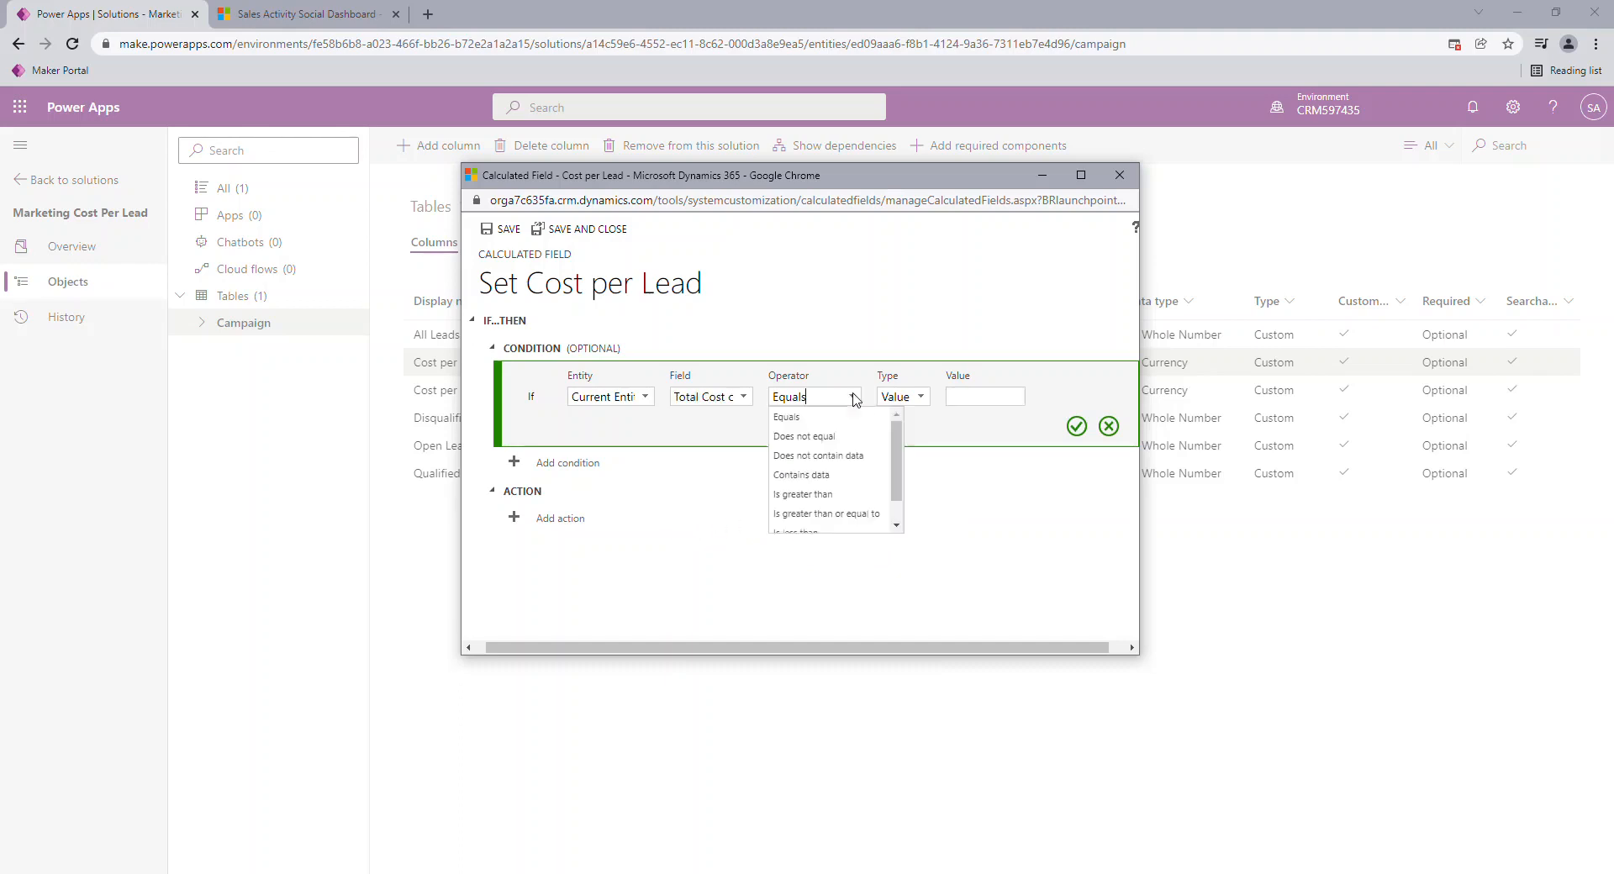
click(827, 476)
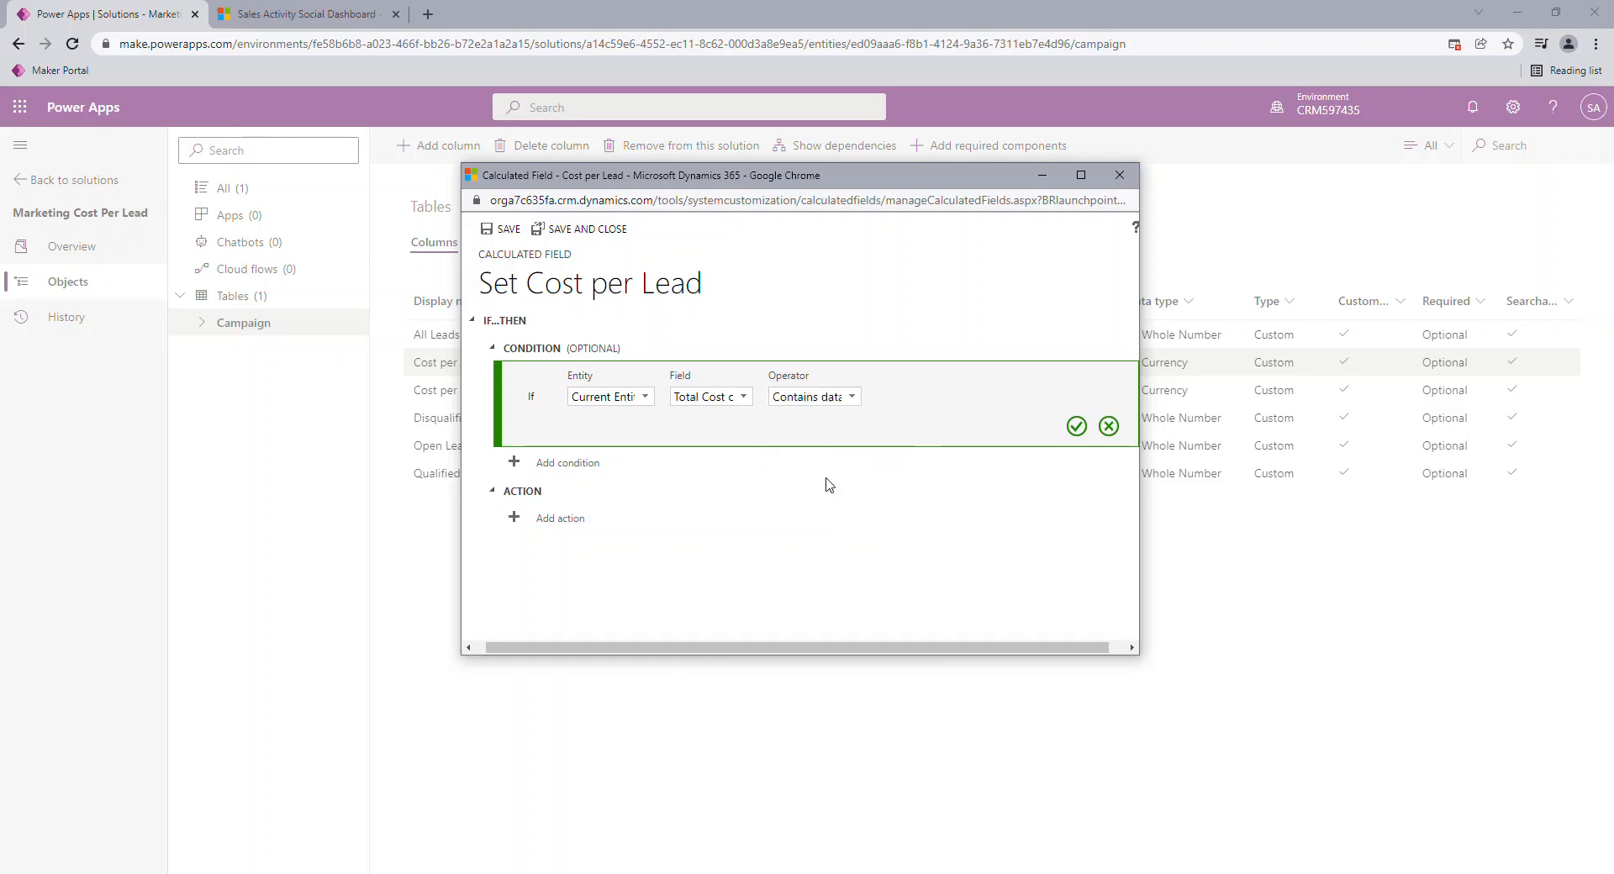
click(1077, 427)
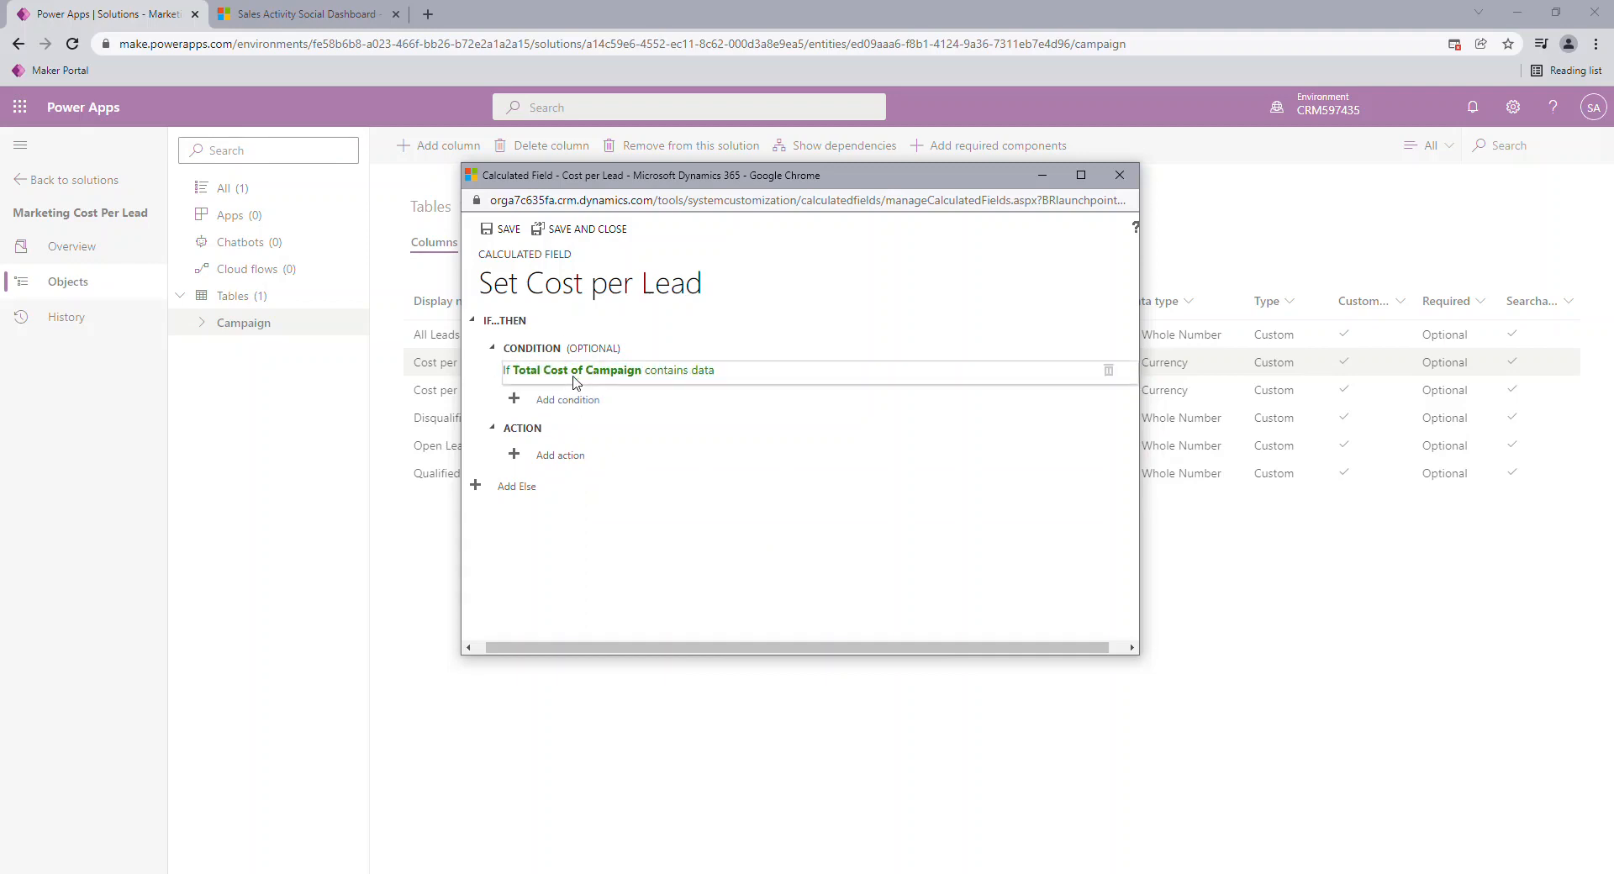
Set the calculation's action to totalactualcost / c5_allleads, save and close the definition, and return to the Campaign table.
click(562, 459)
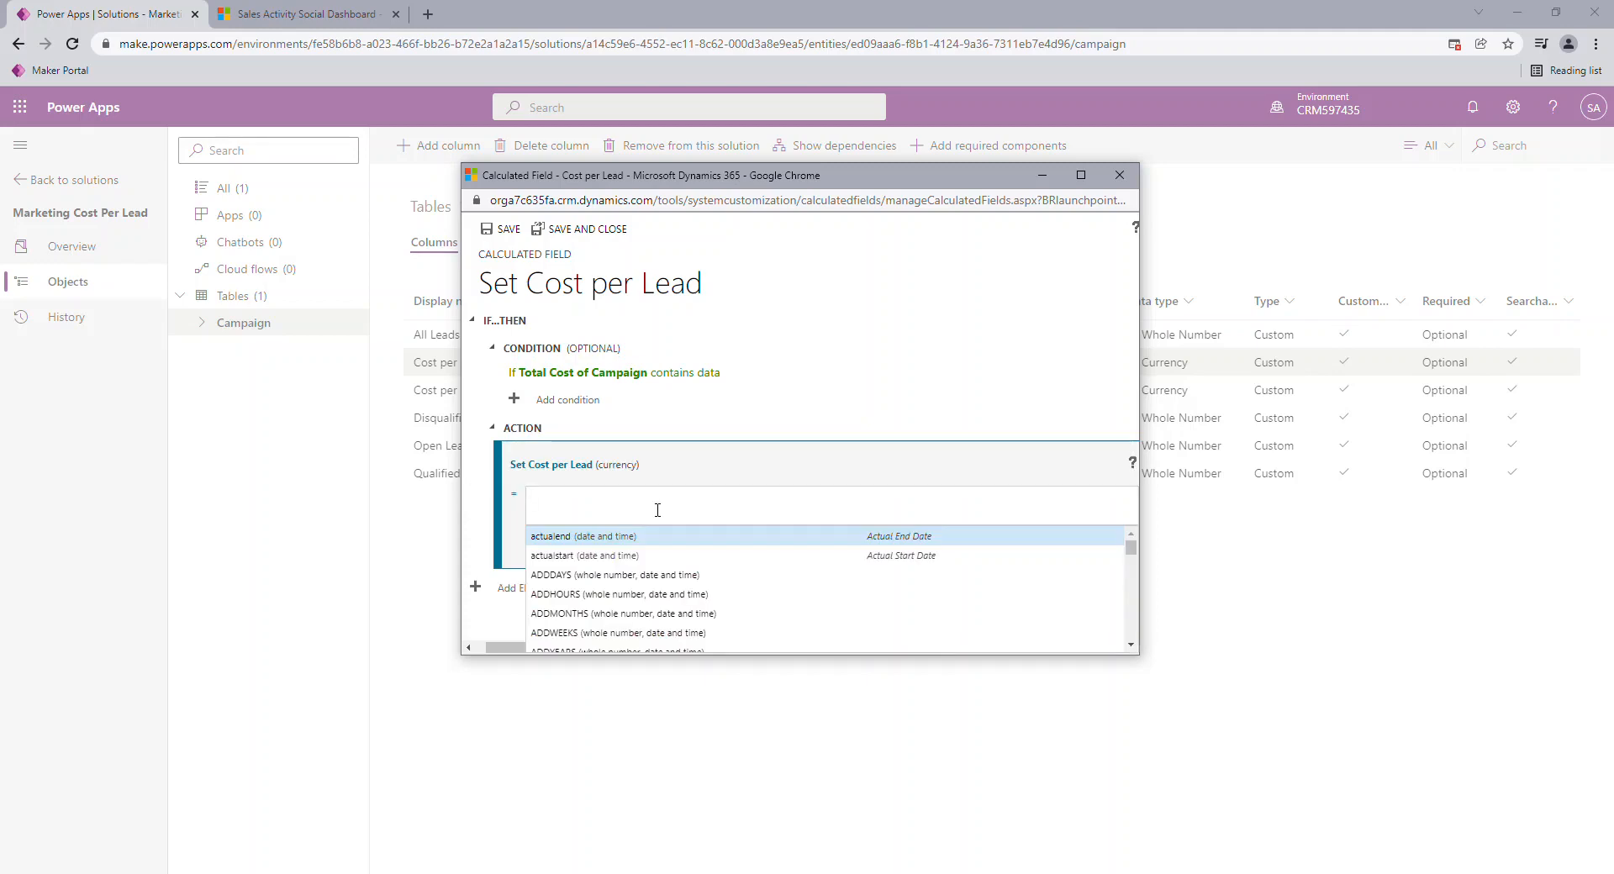
text(total)
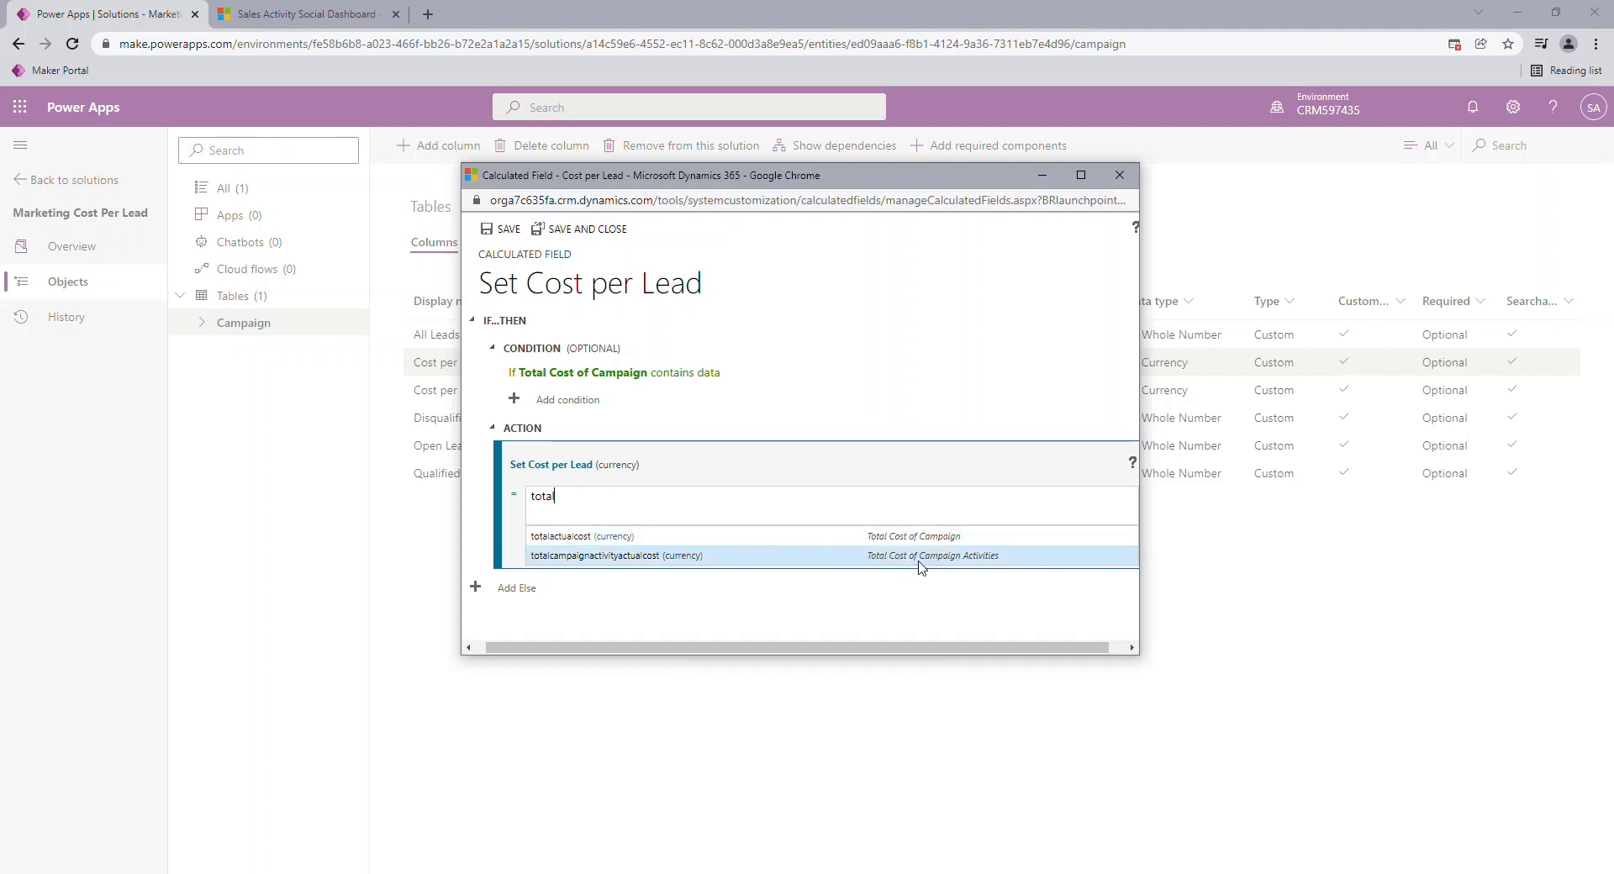
click(758, 543)
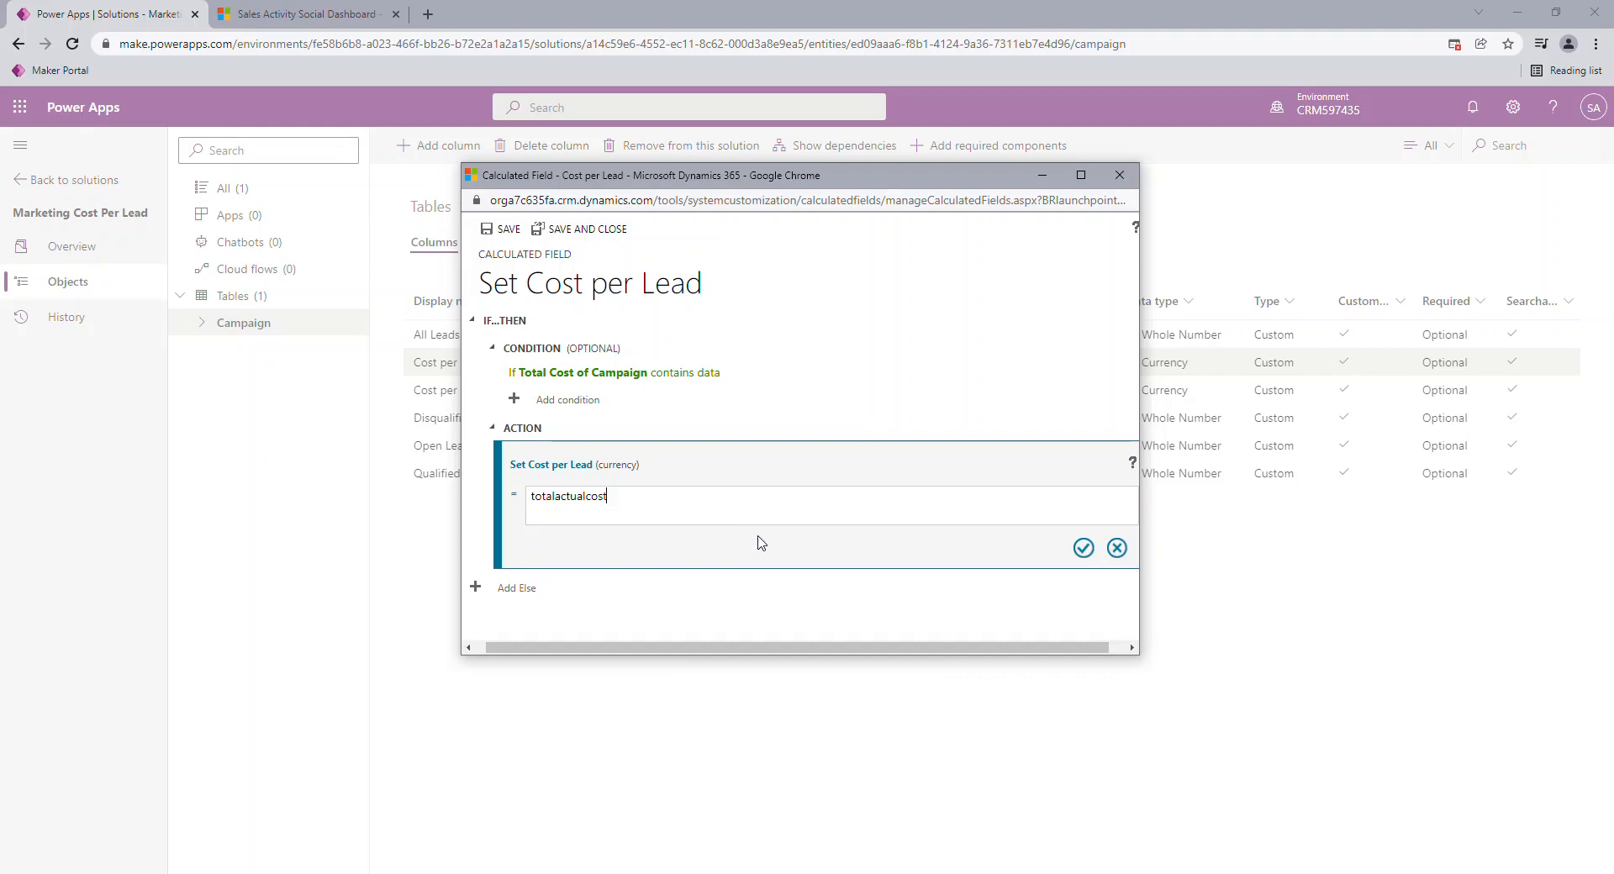
text(/)
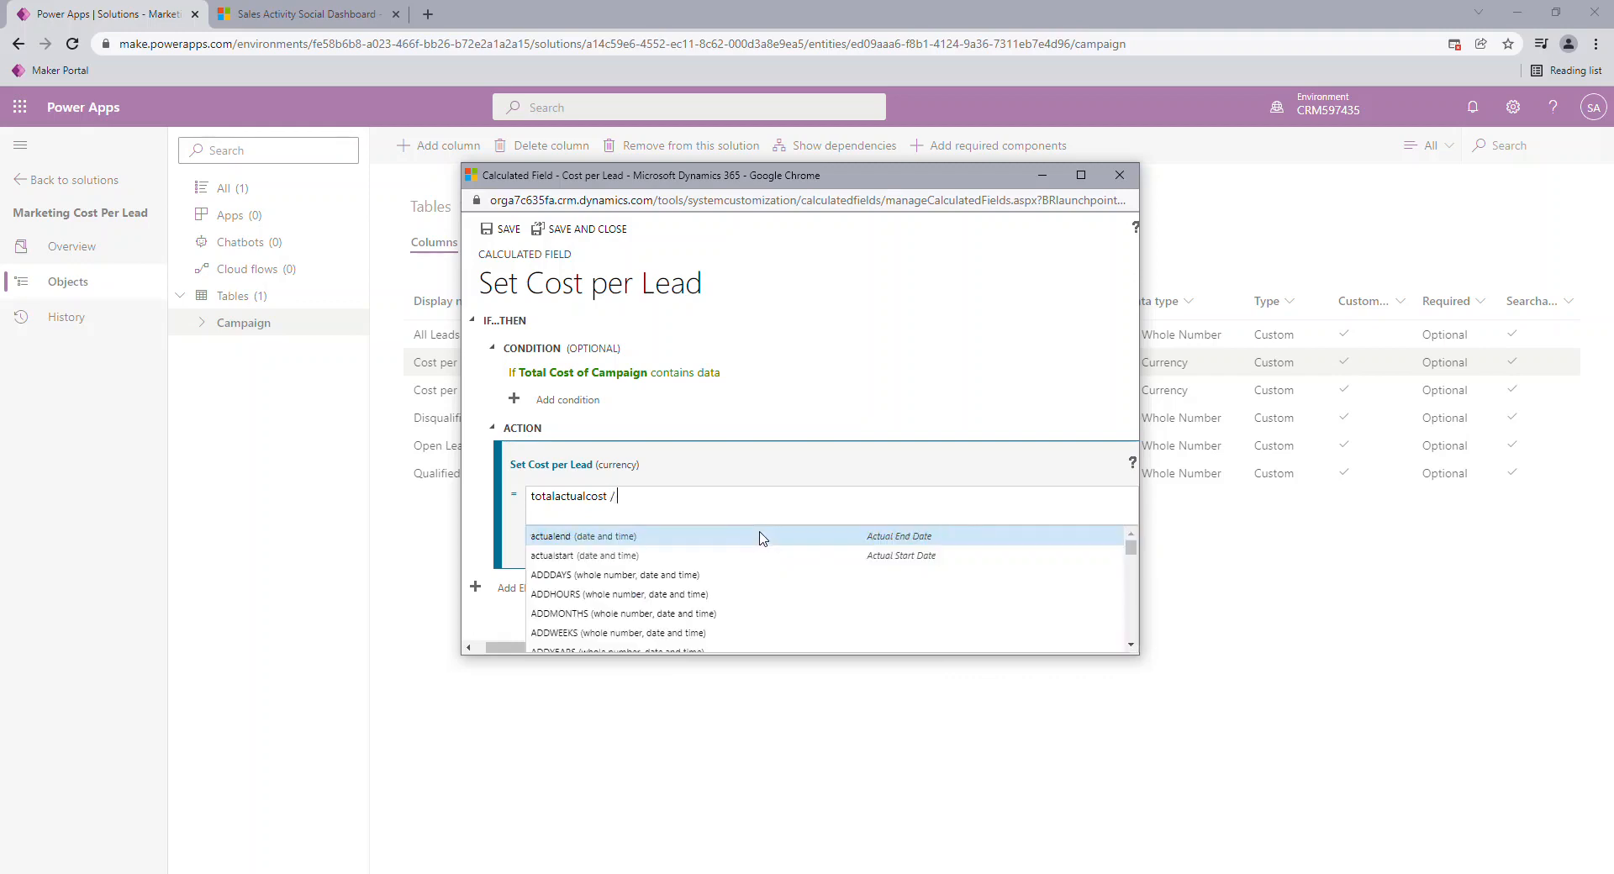
text( All)
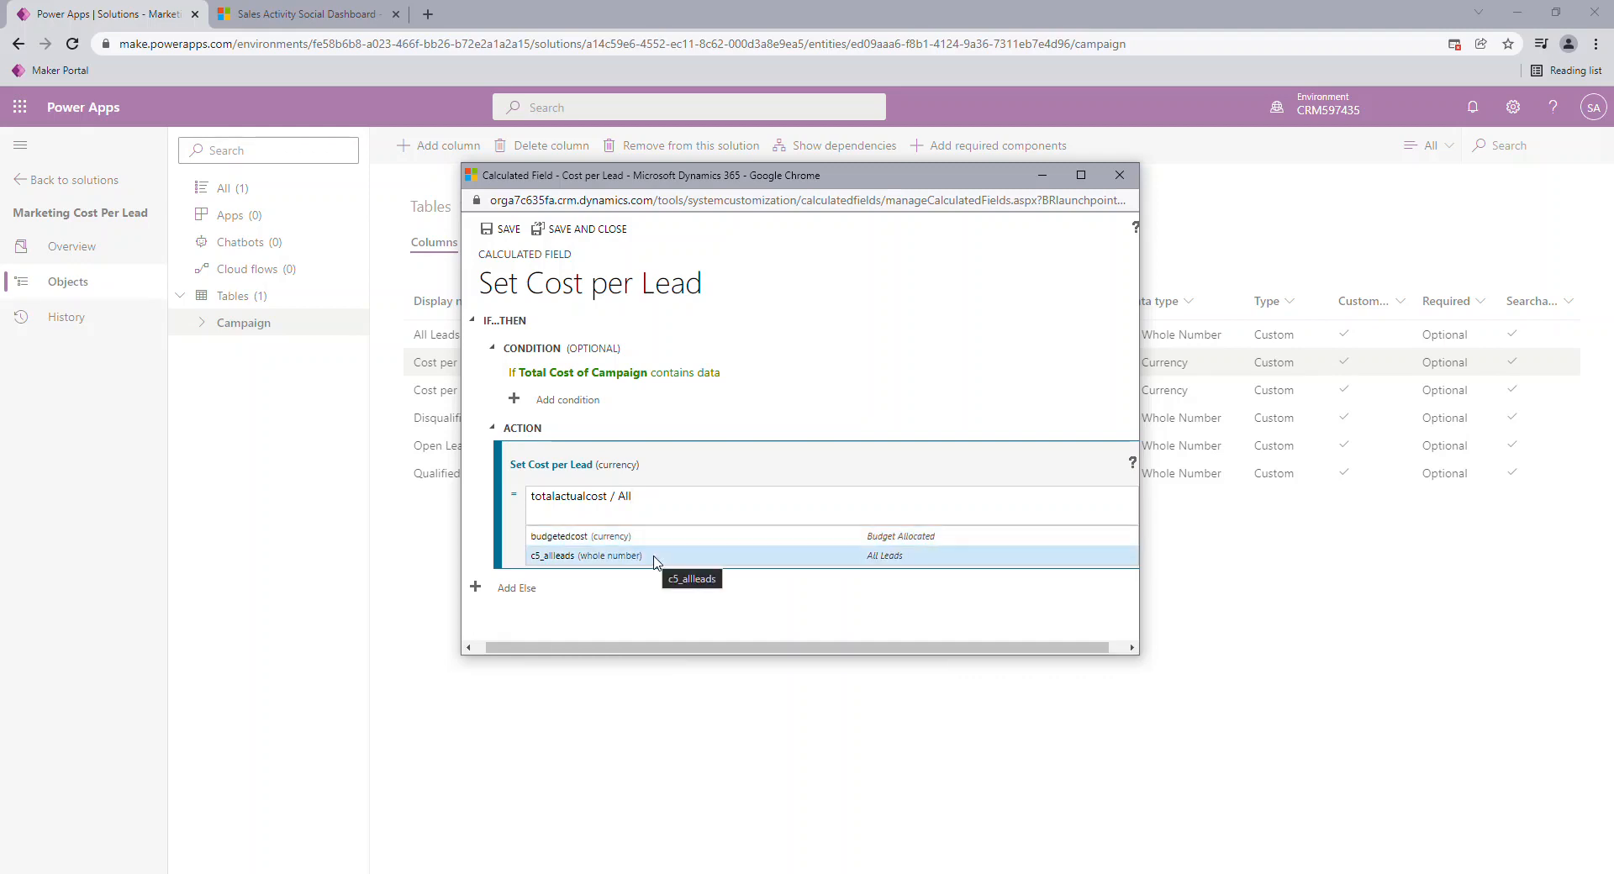
click(589, 555)
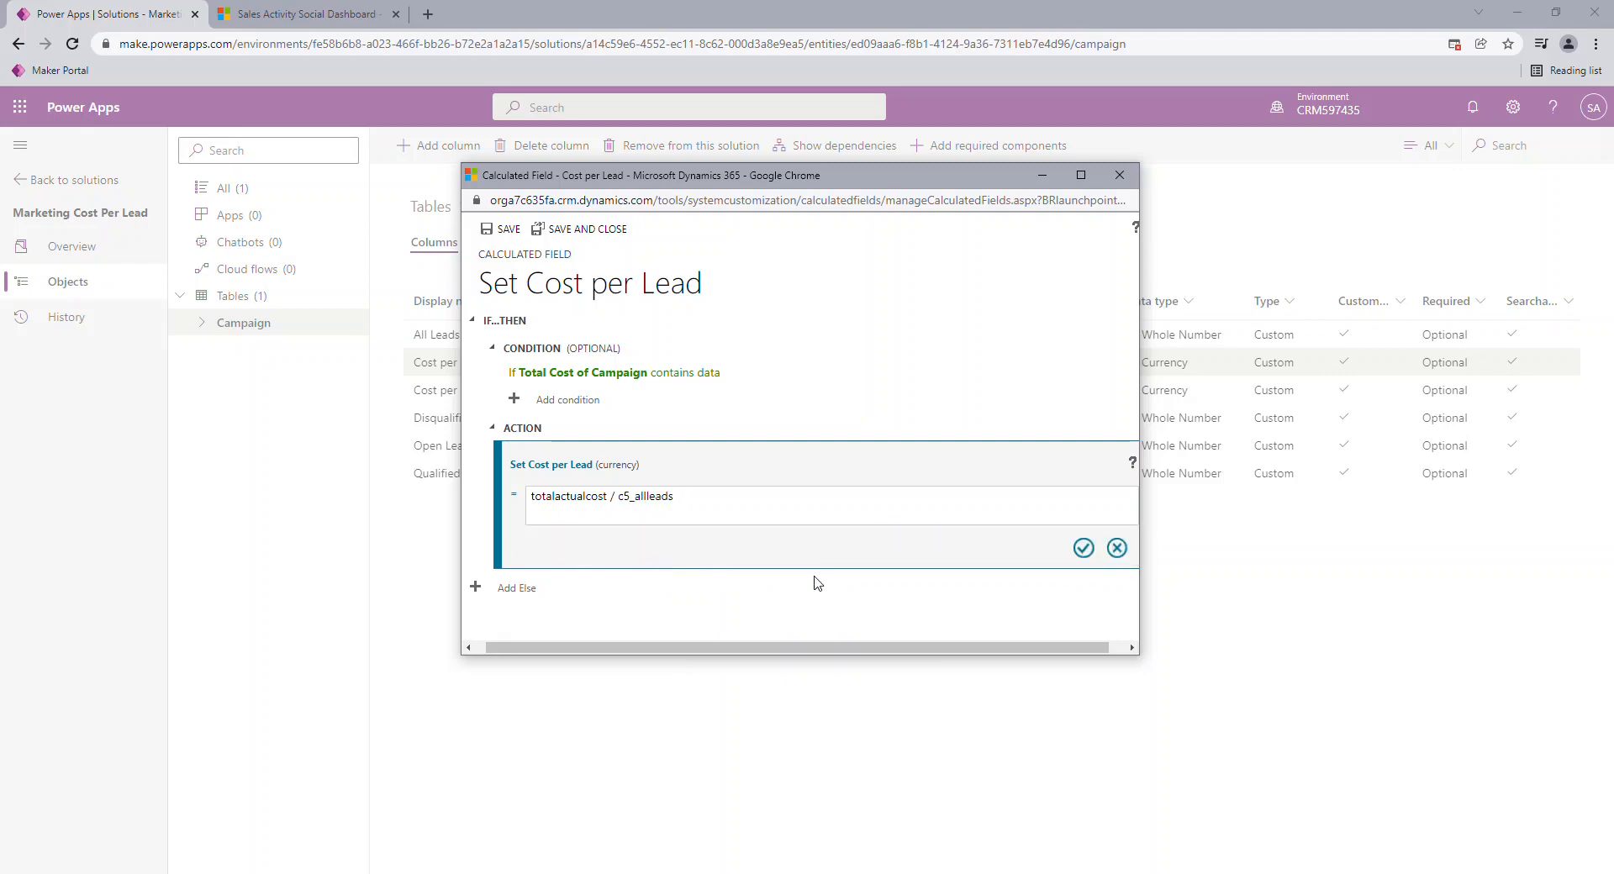
click(1084, 549)
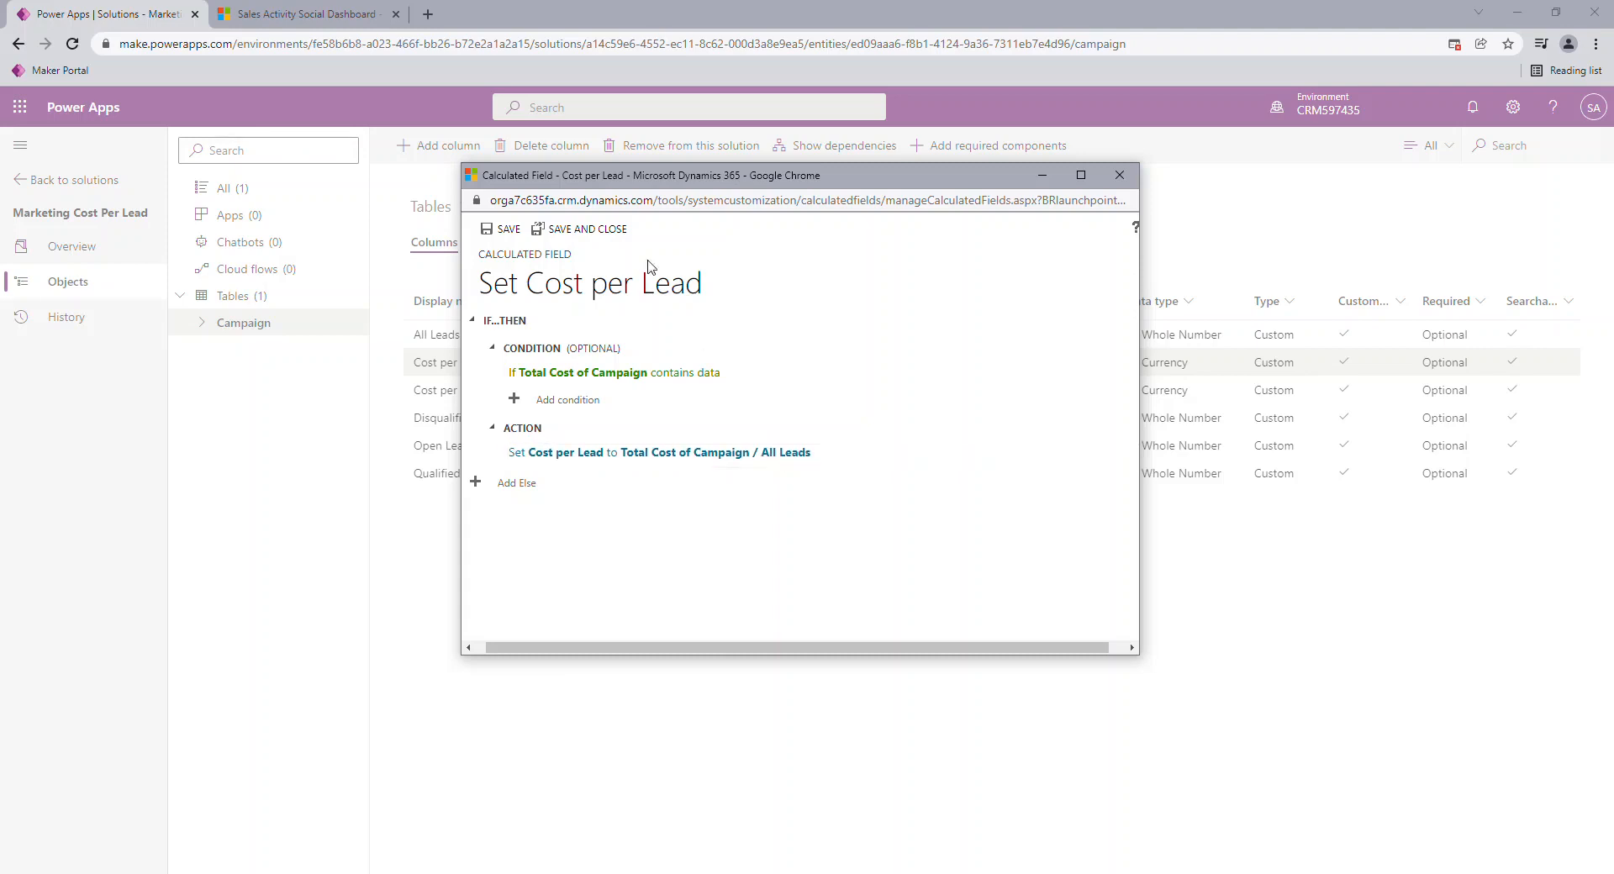
click(605, 230)
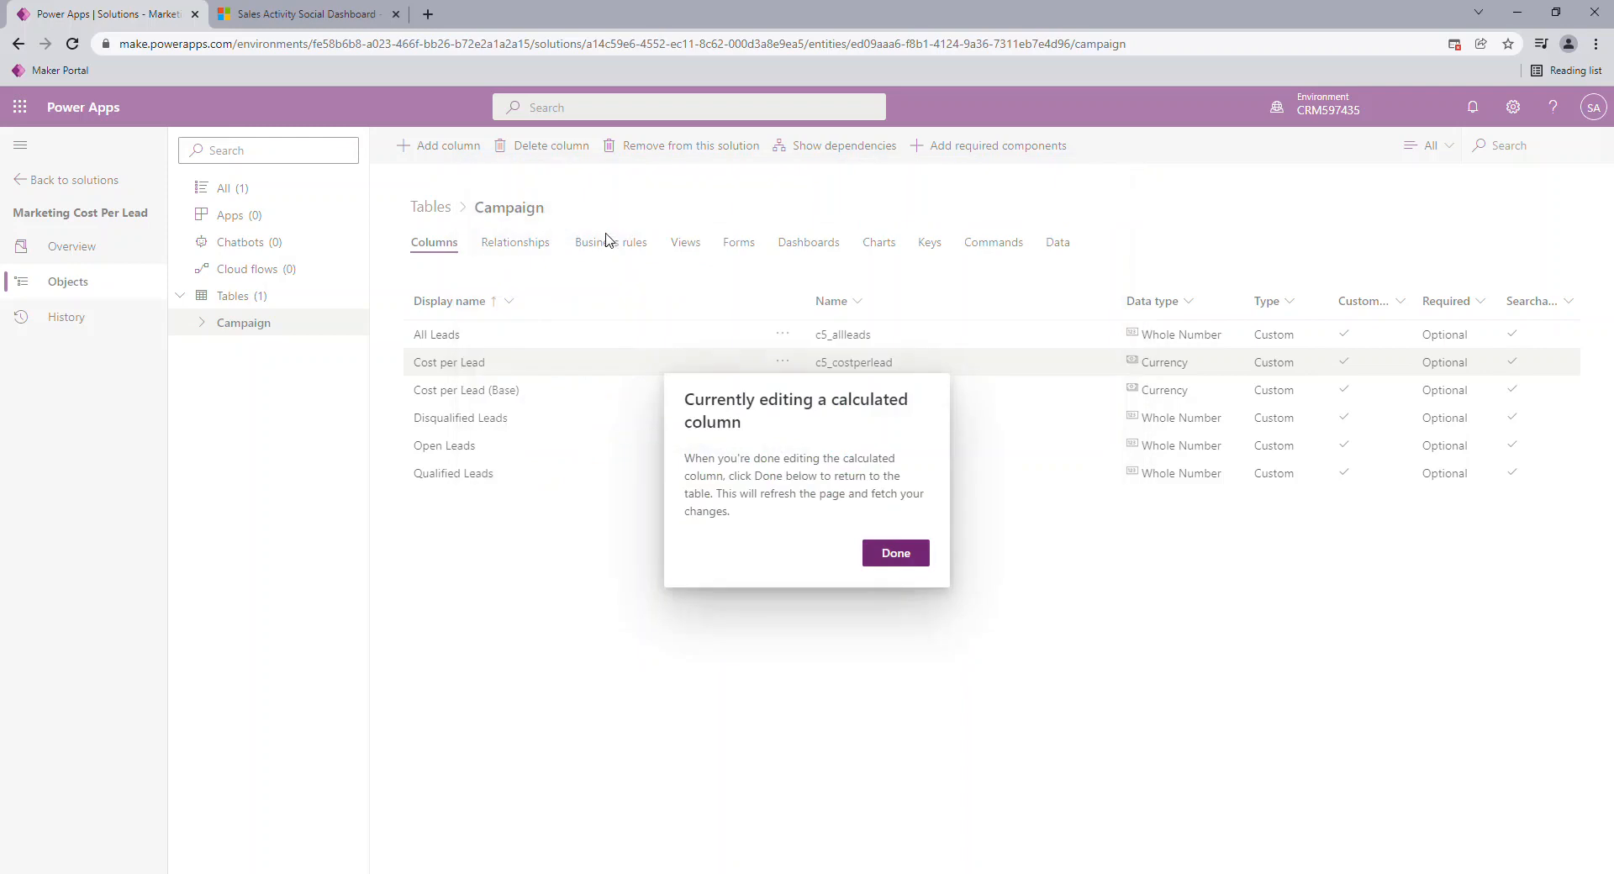
click(888, 553)
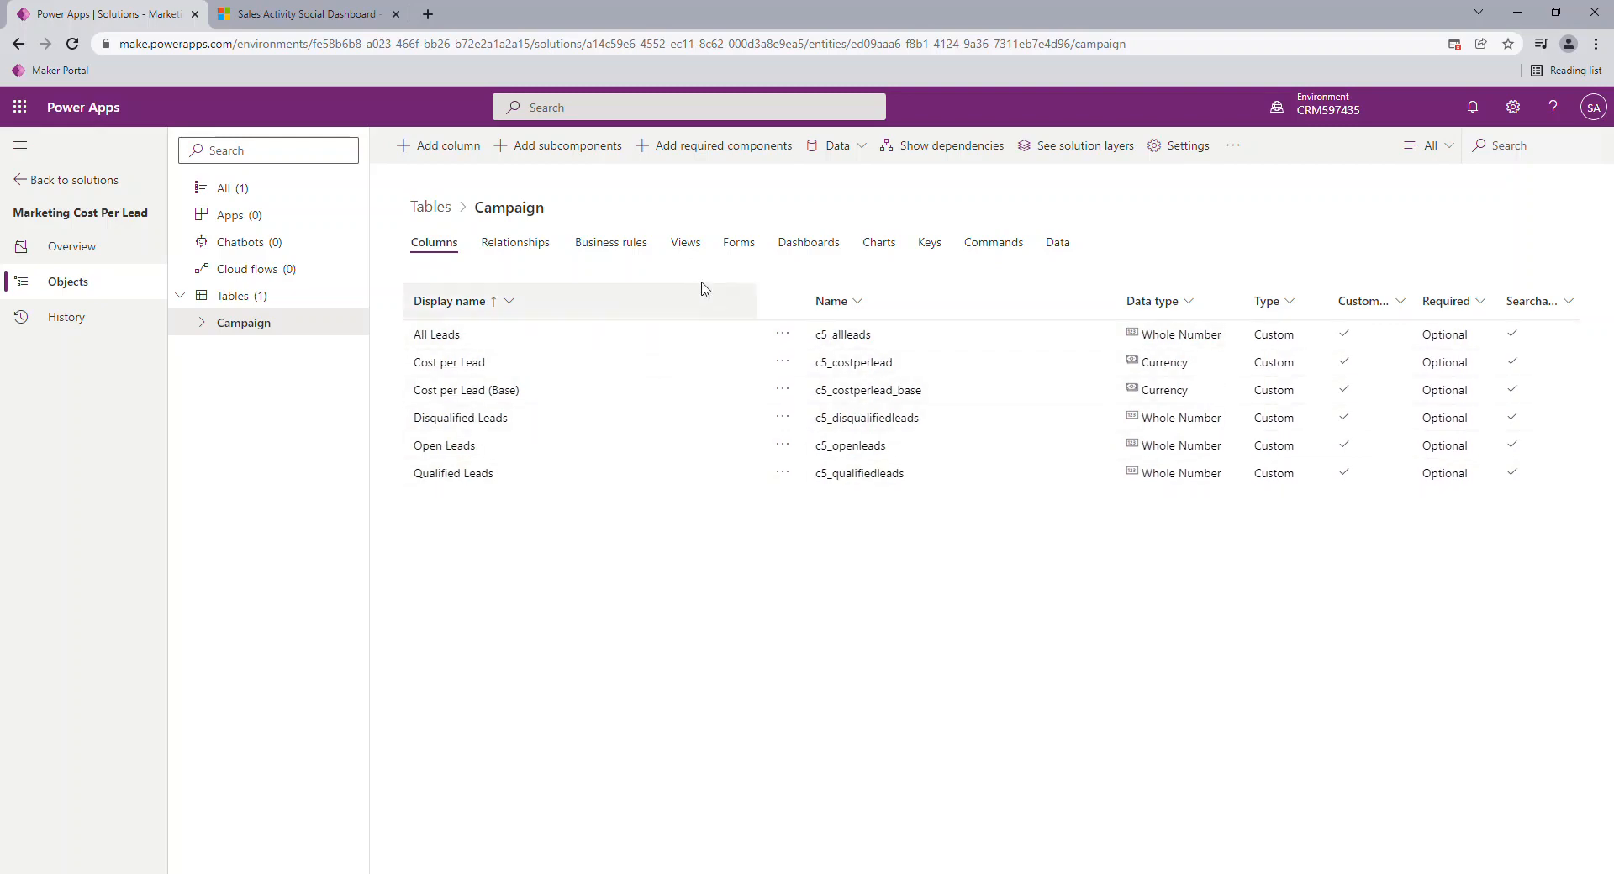
On the Campaign main form's Summary page, add All Leads, Open Leads, Qualified Leads and Disqualified Leads, in that order, above the Leads subgrid.
click(737, 244)
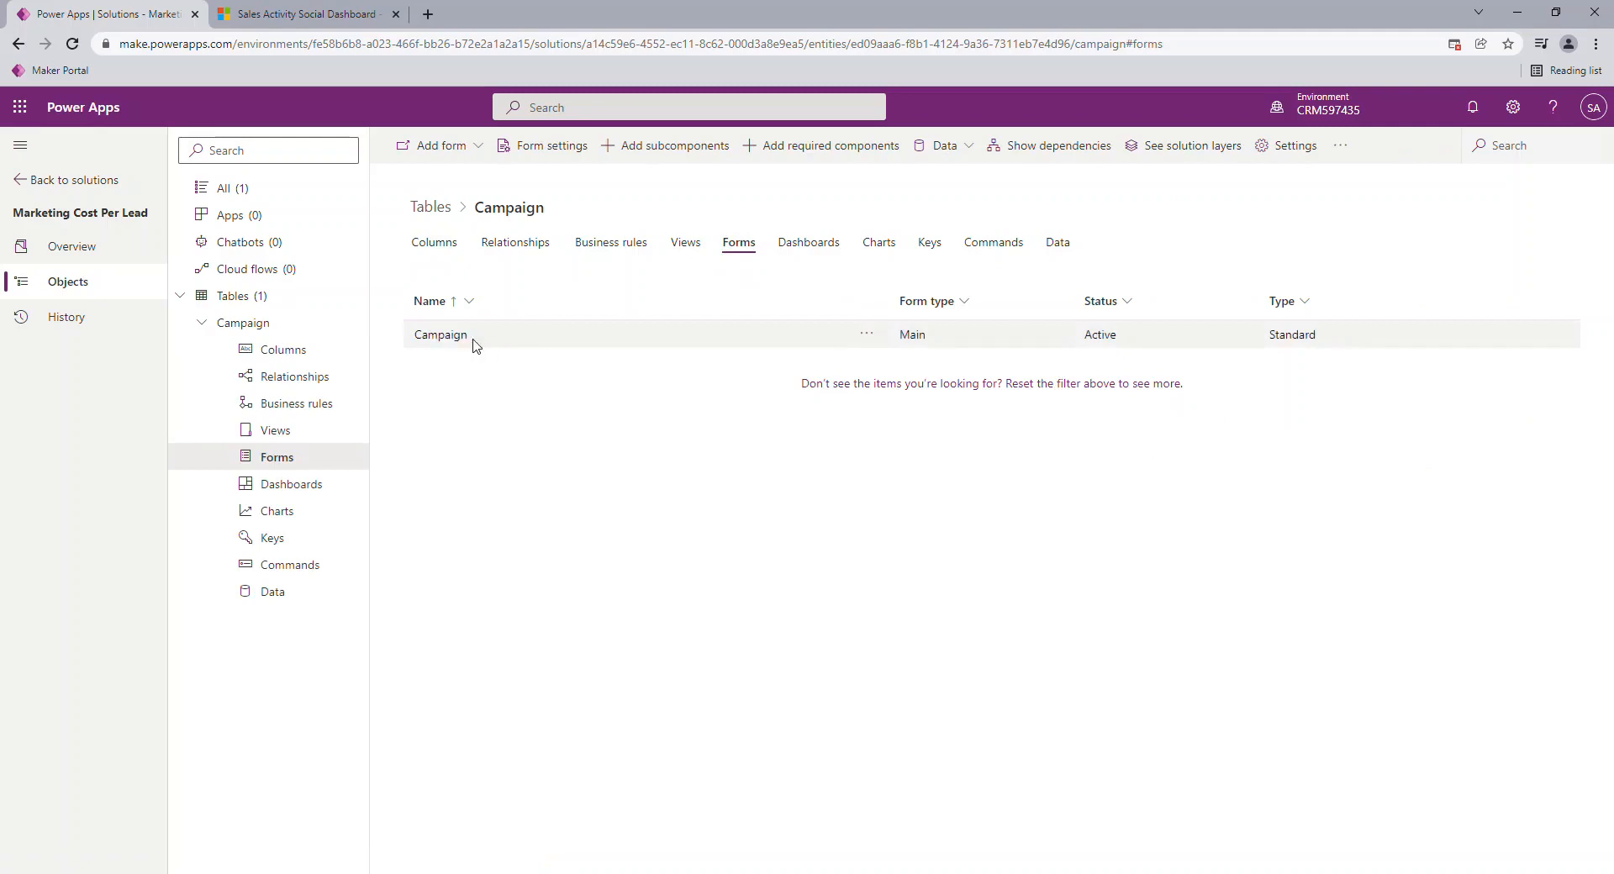
click(446, 339)
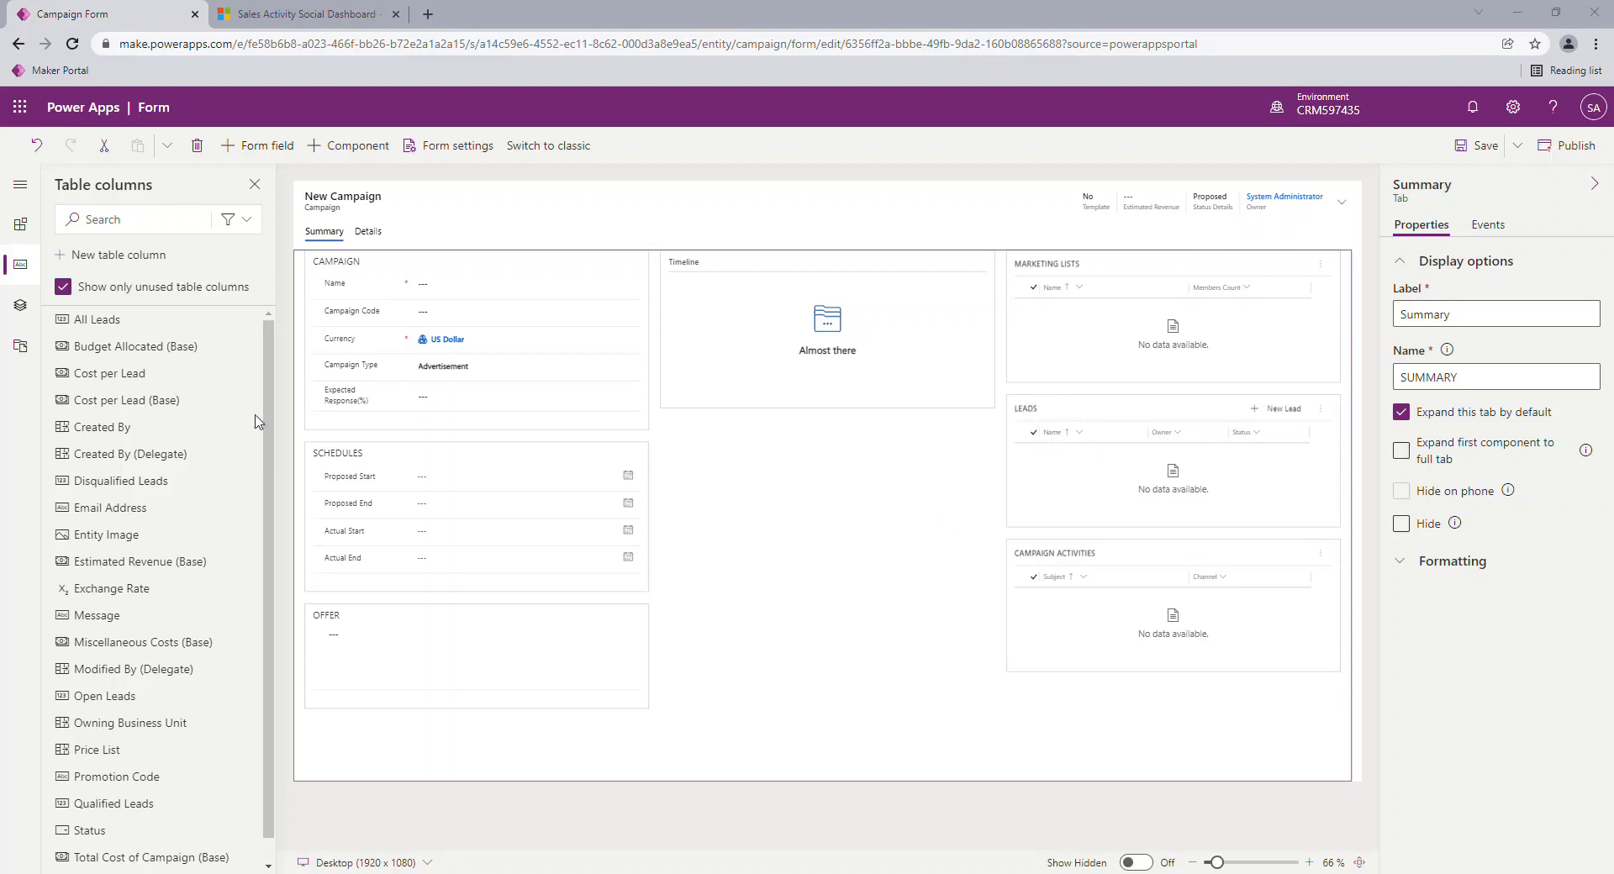
drag(98, 322, 1049, 405)
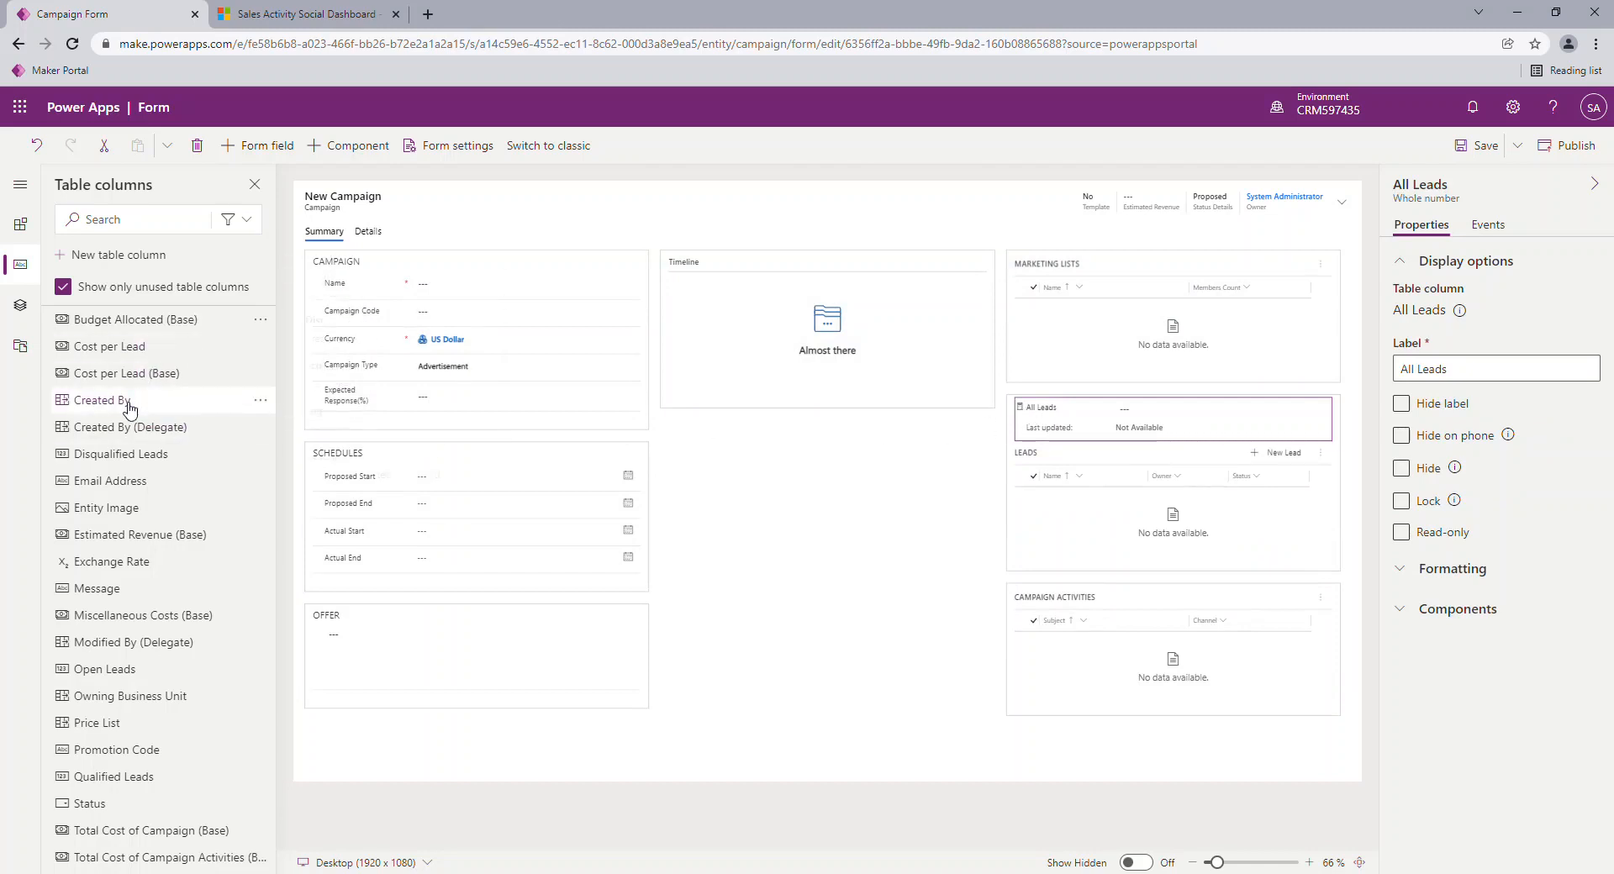
mouse_move(116, 457)
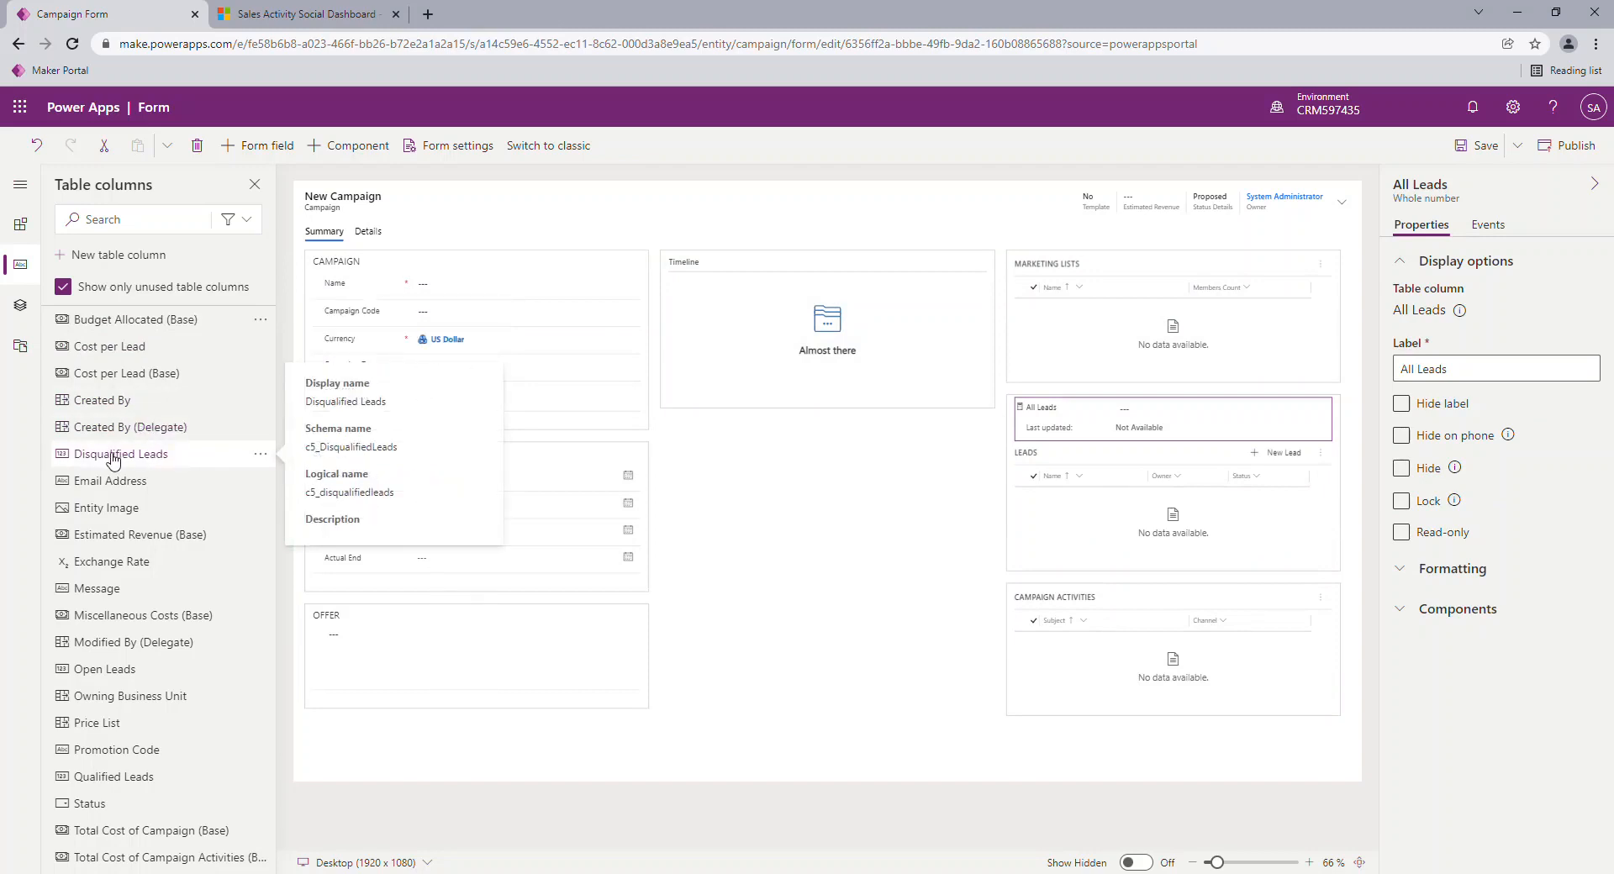
drag(114, 460, 1066, 447)
drag(118, 750, 1097, 443)
drag(99, 644, 1057, 448)
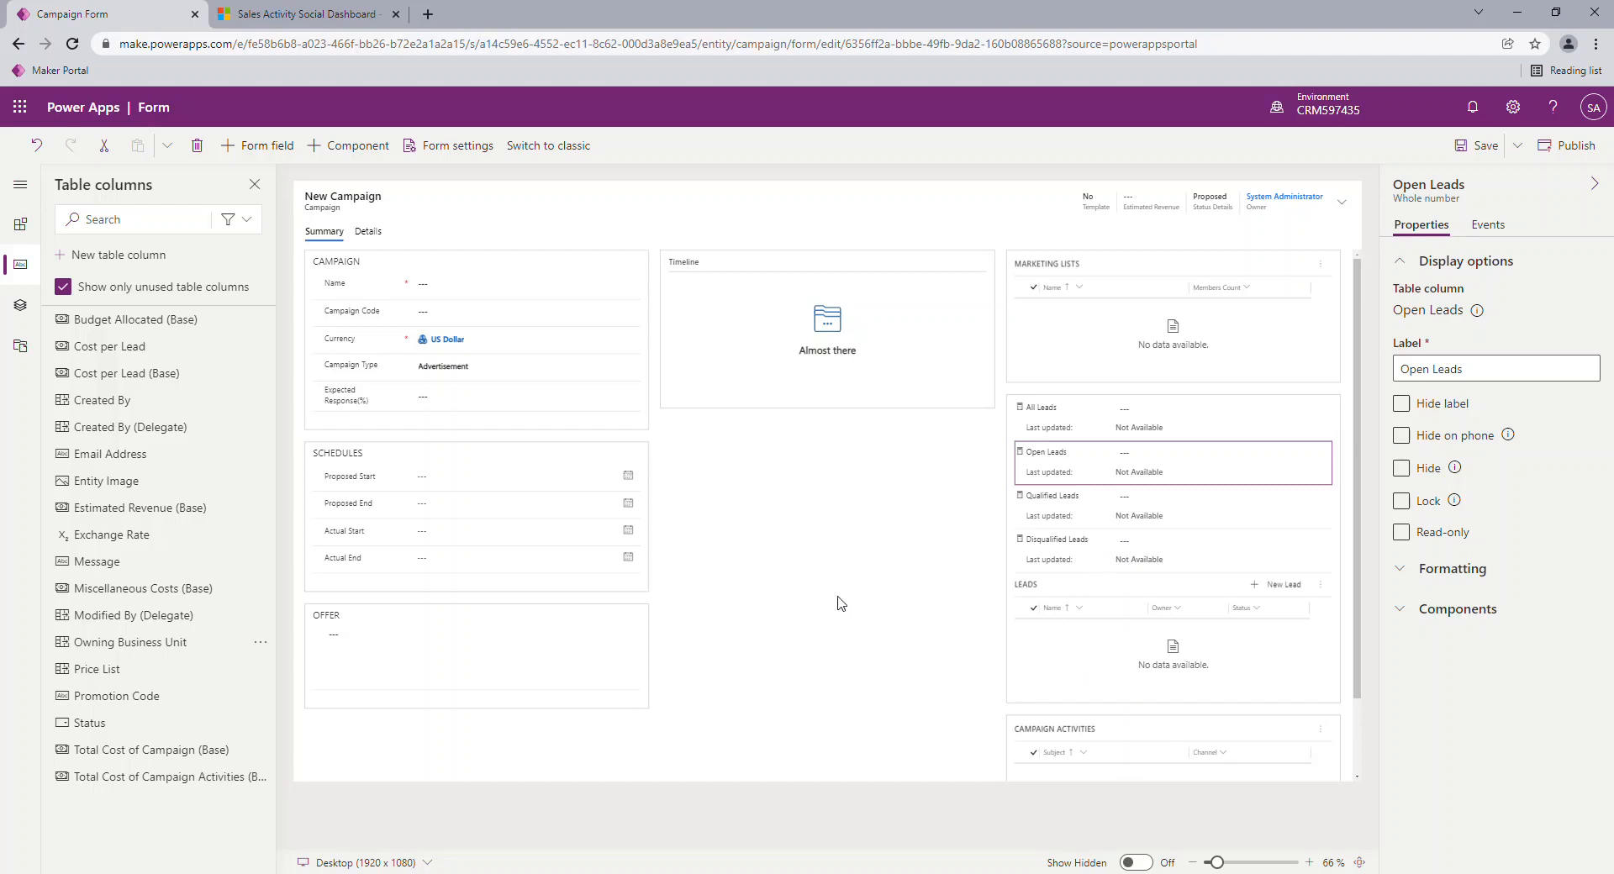
Add Cost per Lead below Total Cost in the Financials section of the form's Details page and save the form.
click(369, 232)
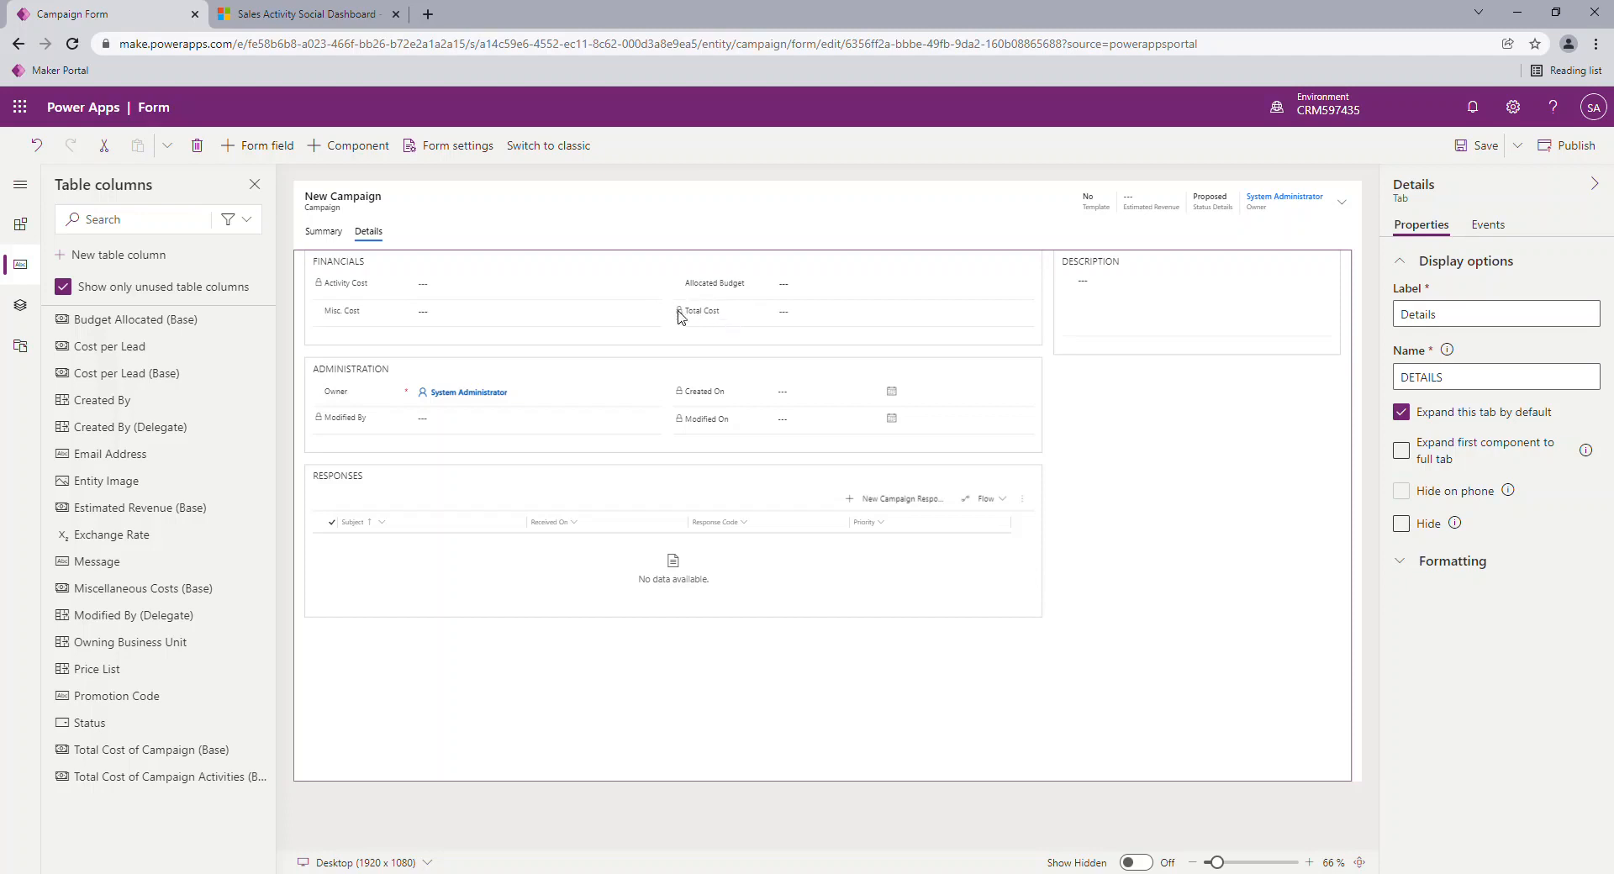
drag(162, 360, 743, 333)
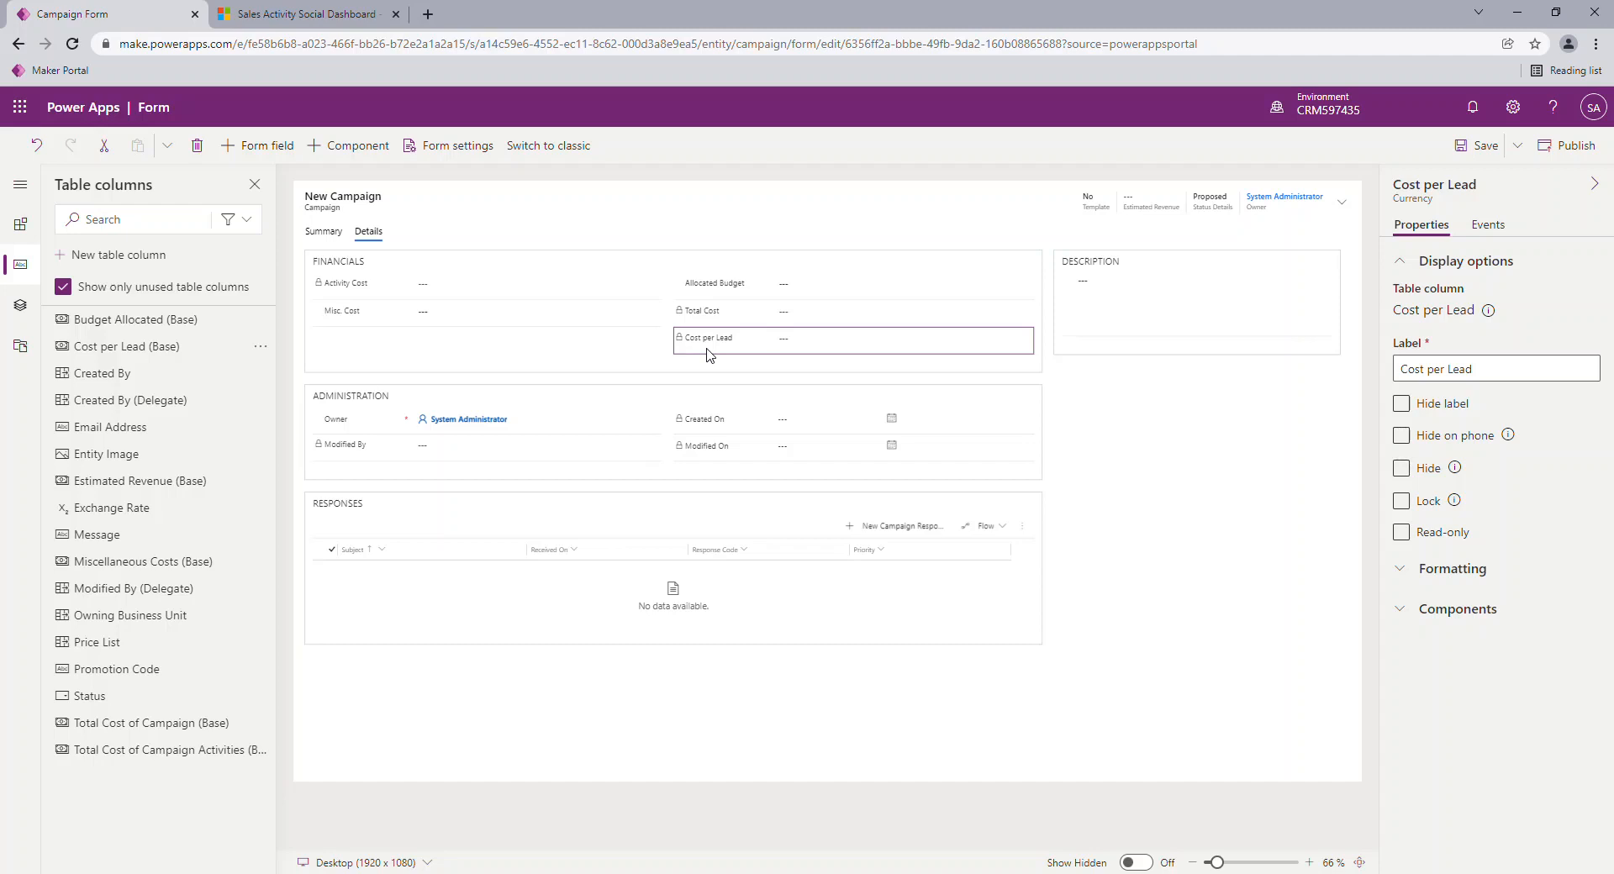
click(1481, 147)
Switch to Dynamics 365 Sales Hub, reload it, and open the financial details of the Charity event(sample) campaign.
click(317, 20)
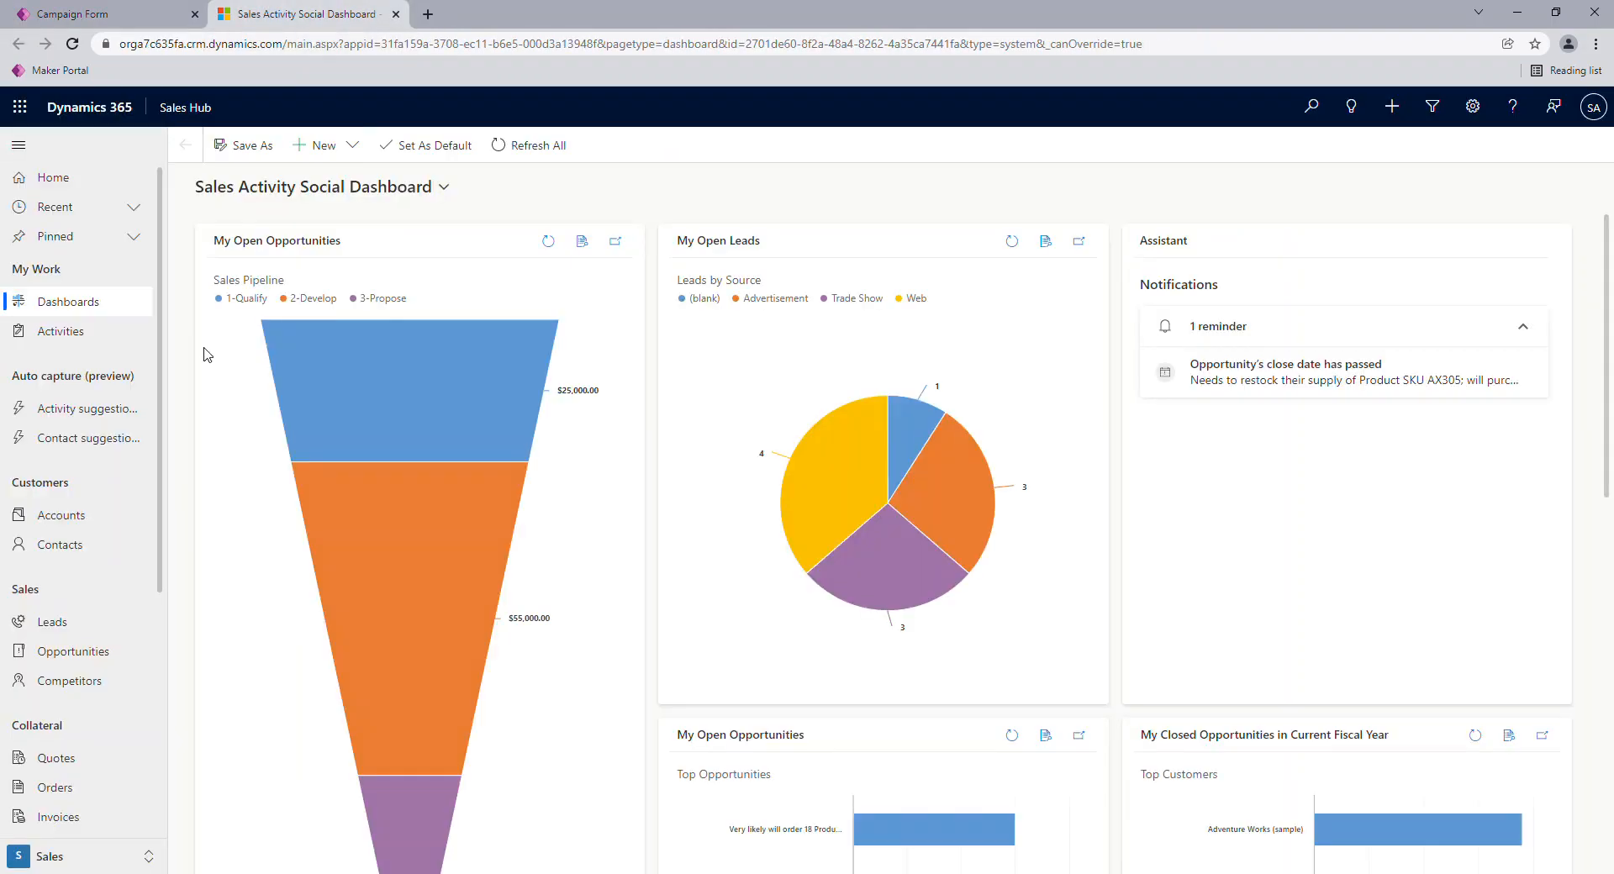
click(73, 44)
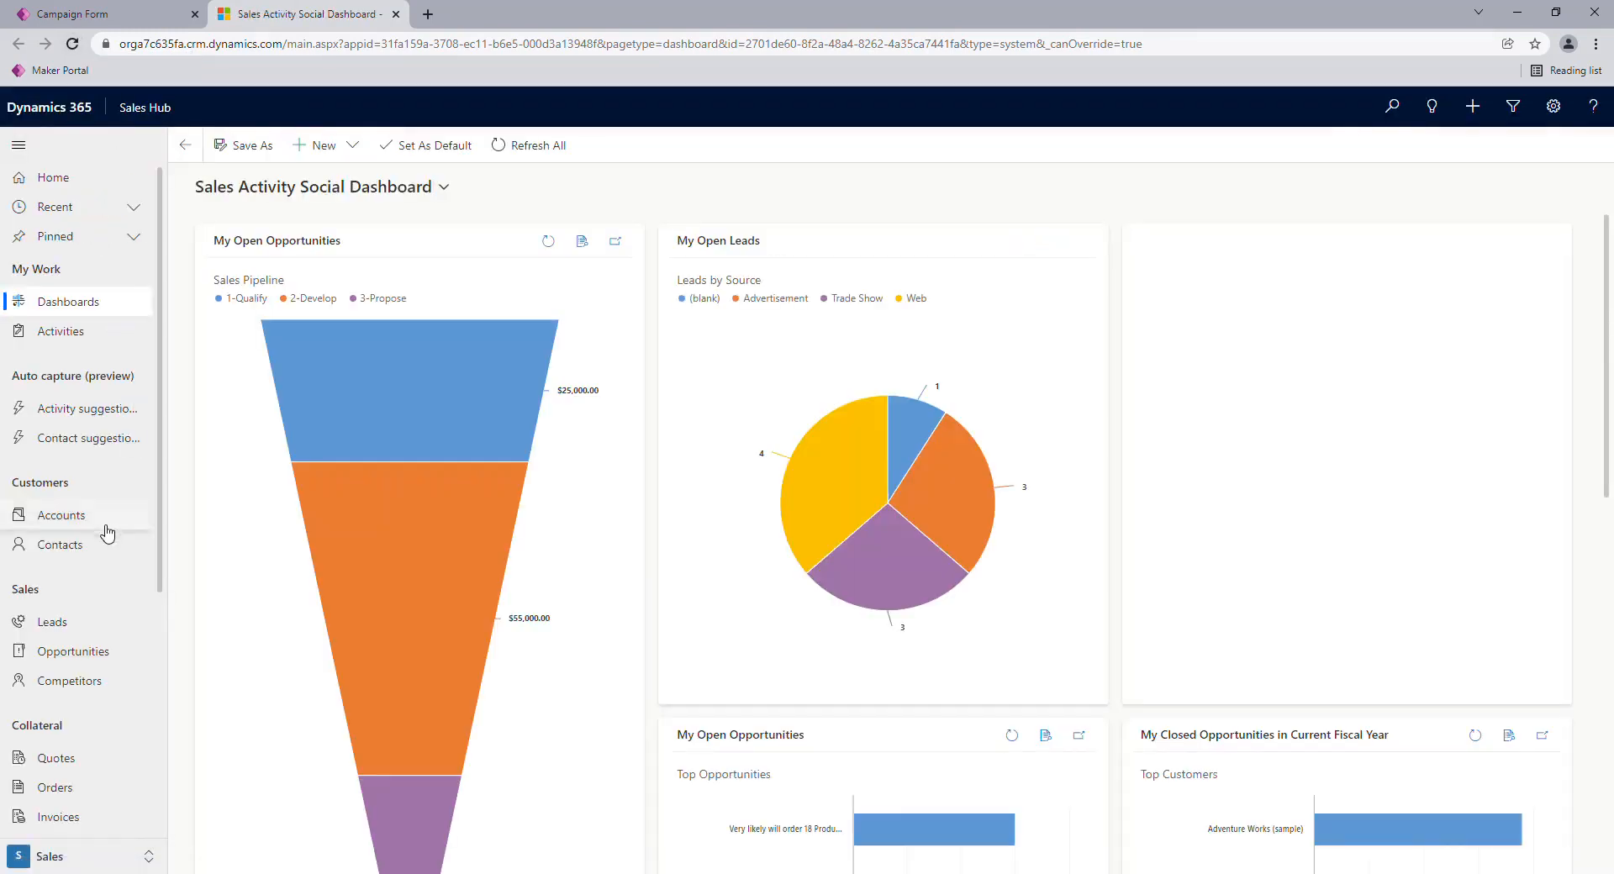
scroll(97, 542, down, 3)
click(84, 708)
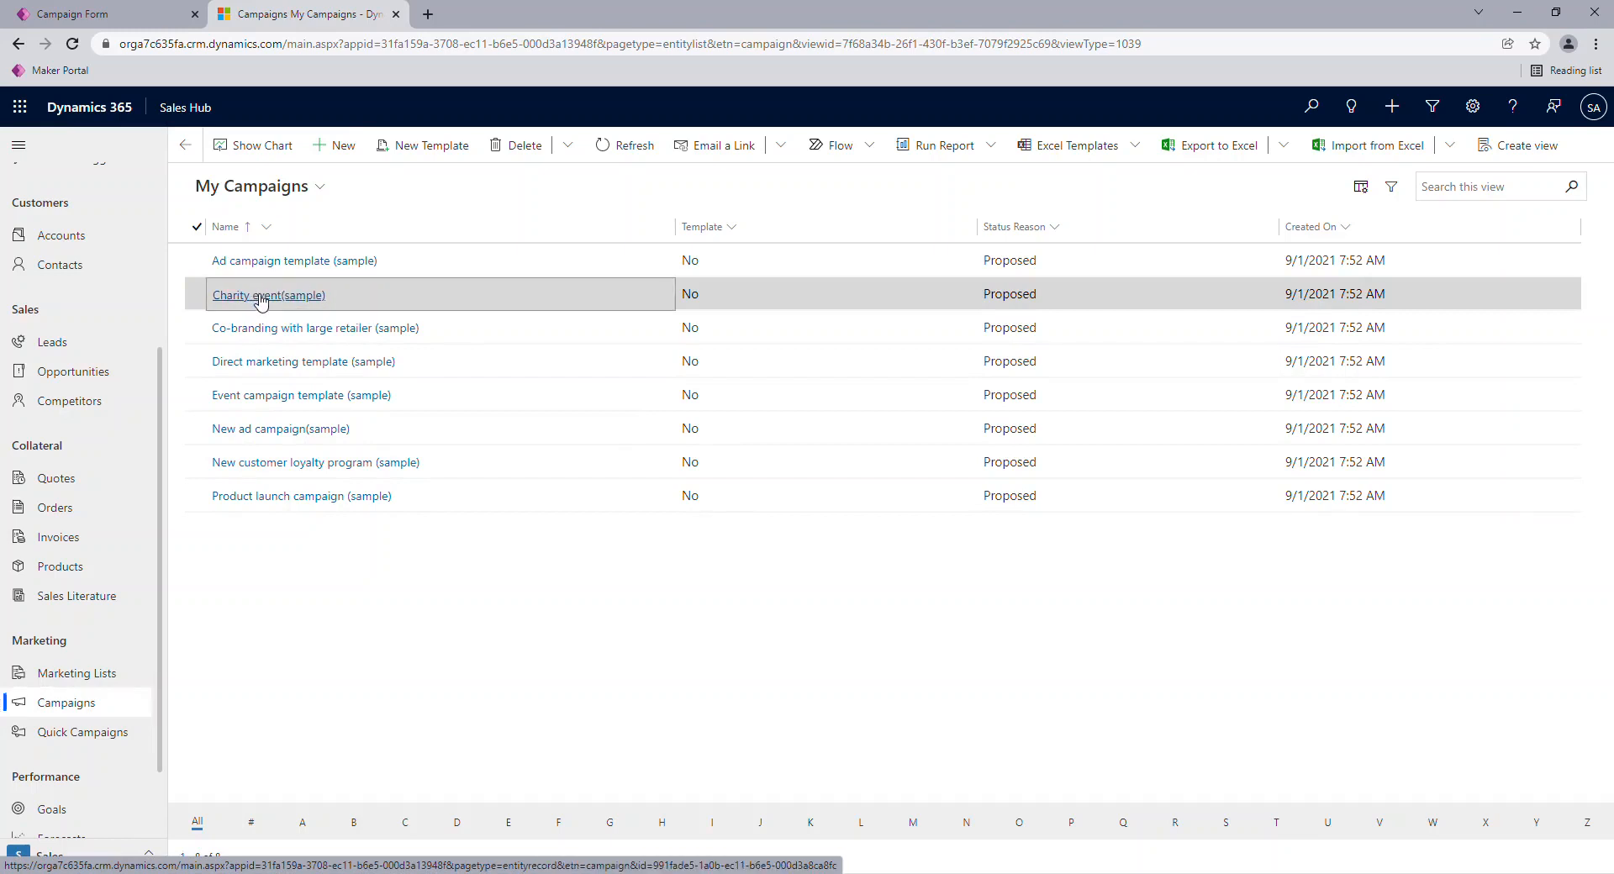
click(257, 295)
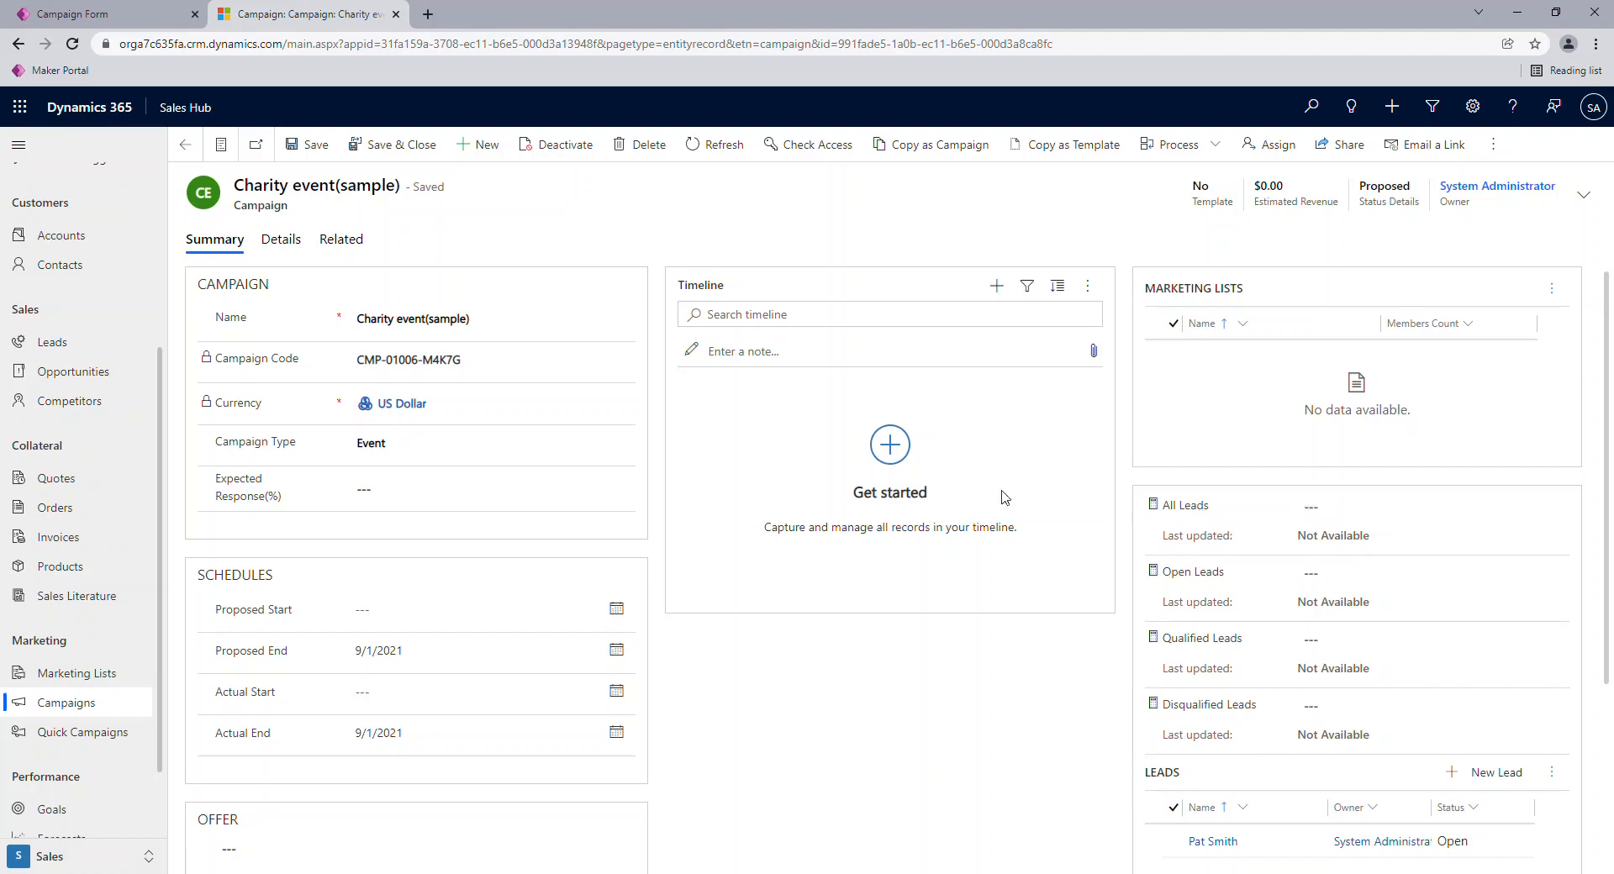
click(275, 243)
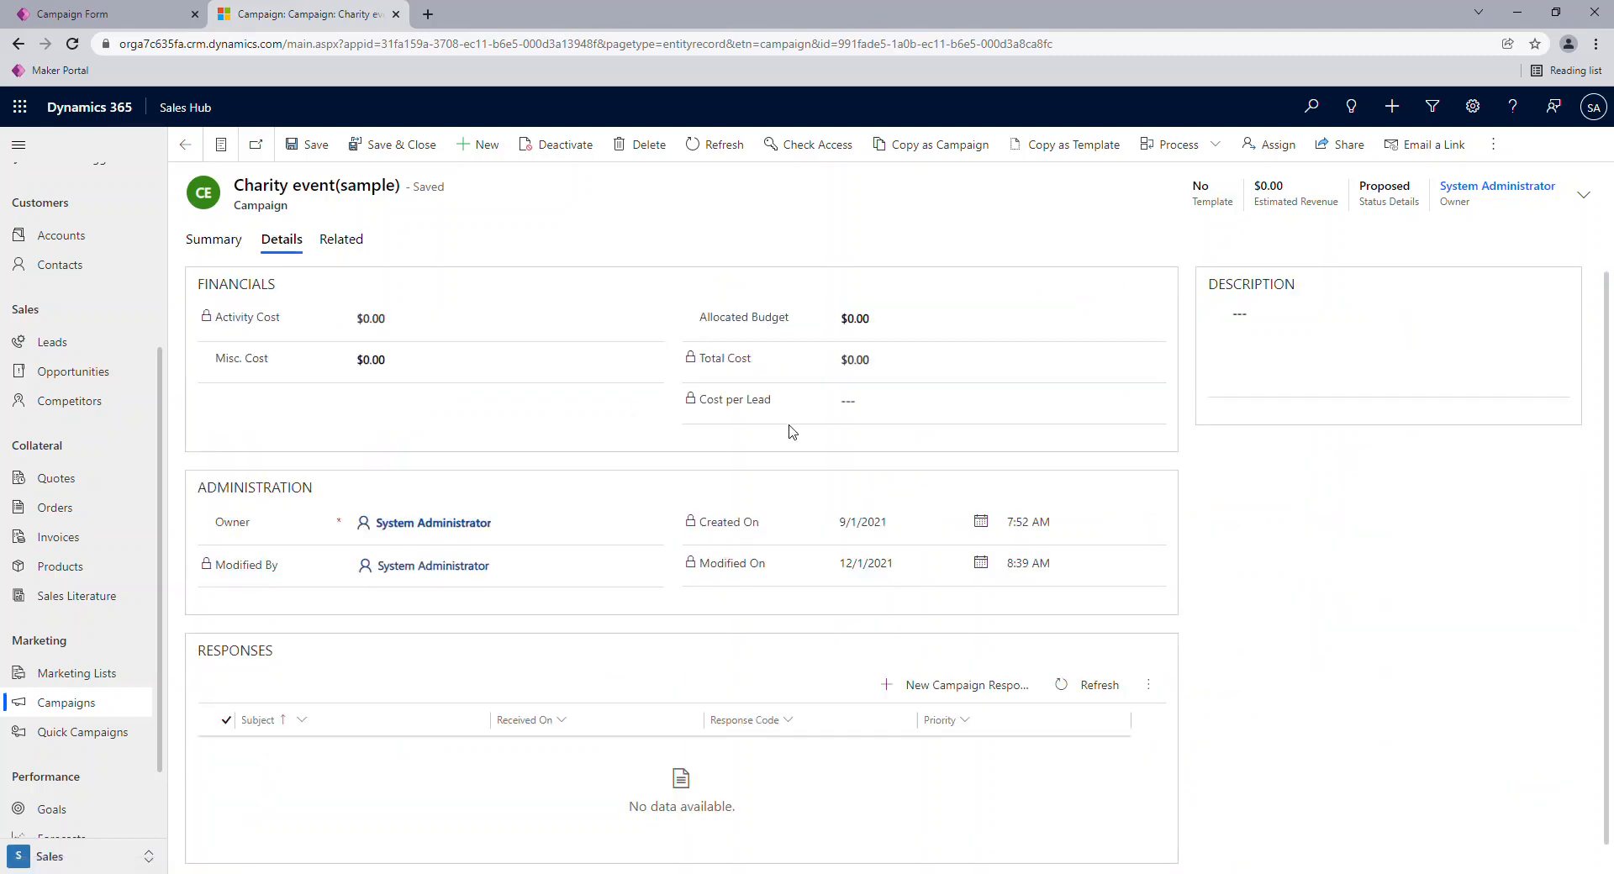
Recalculate the All Leads and Open Leads rollup fields on the campaign's Summary page.
click(211, 242)
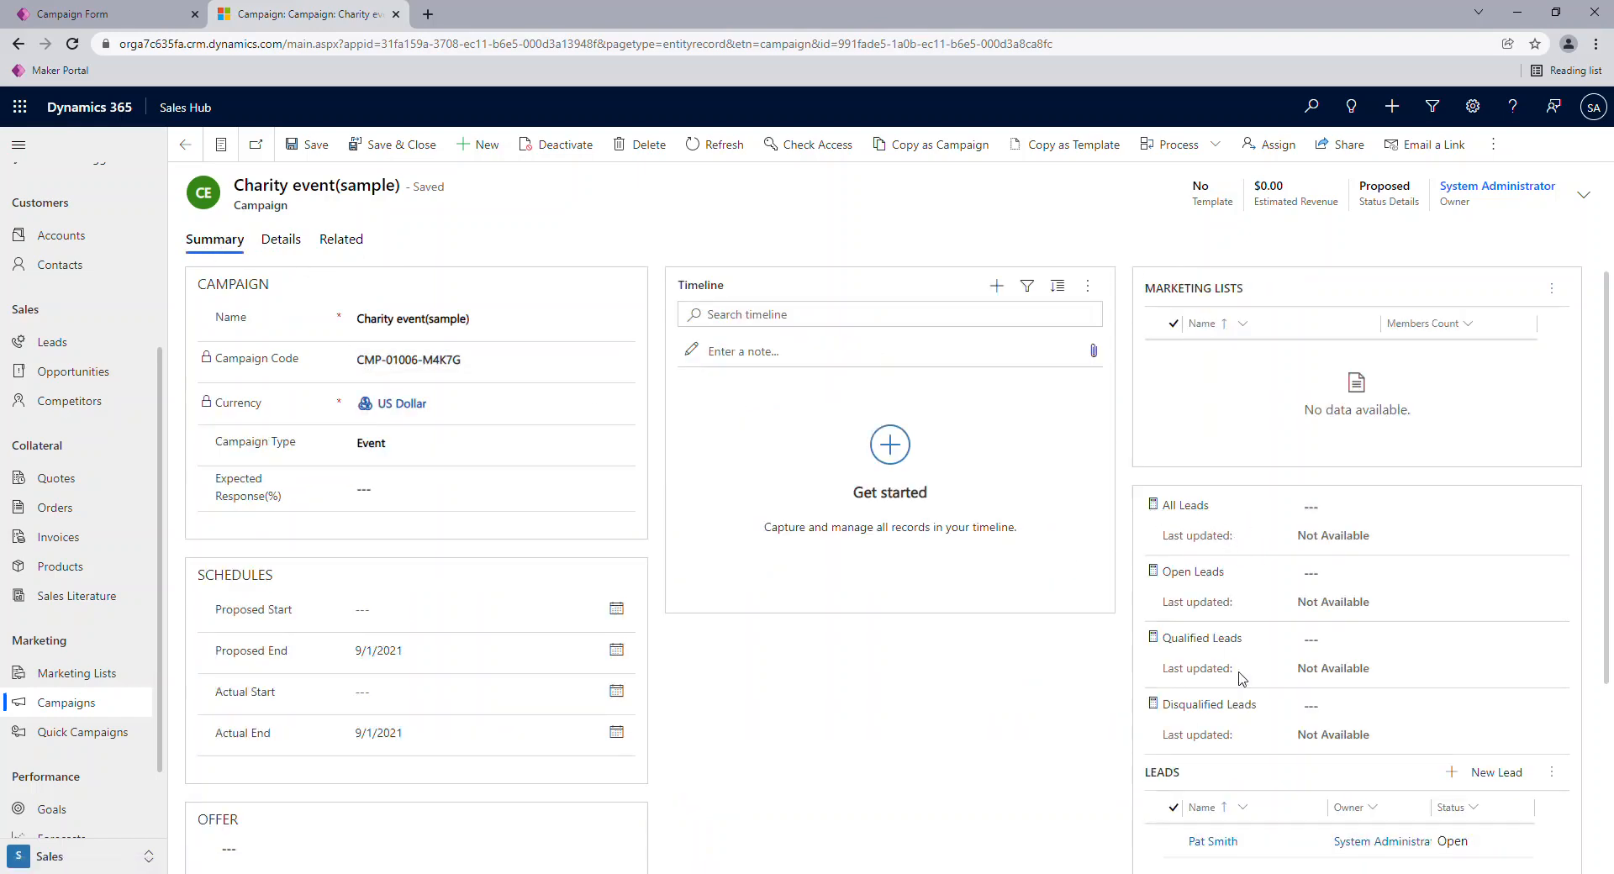
click(1153, 505)
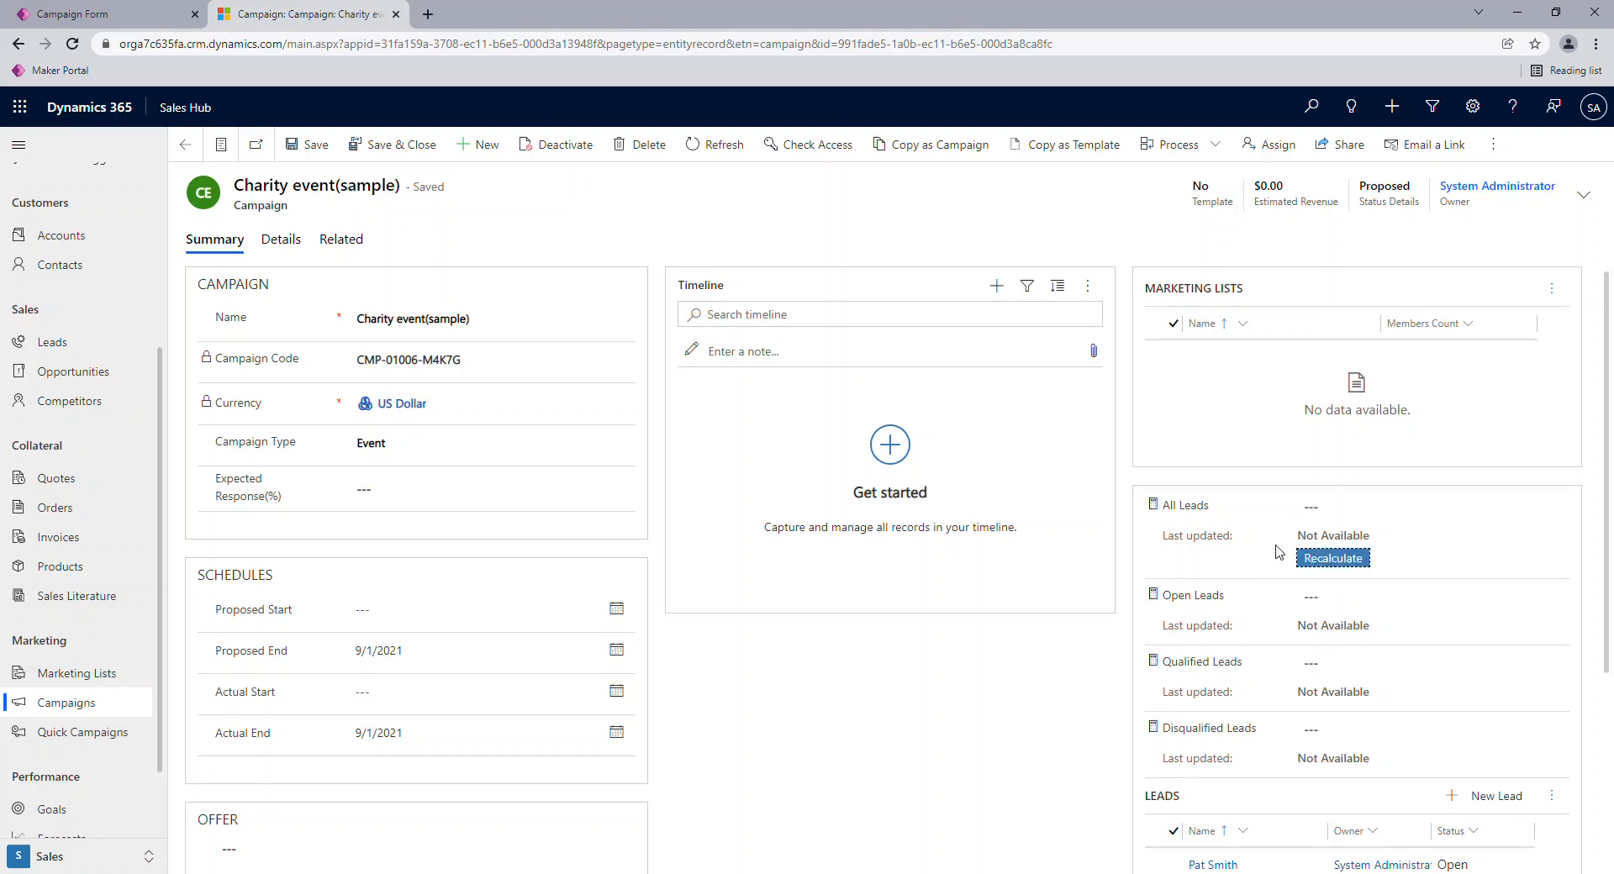
click(1337, 562)
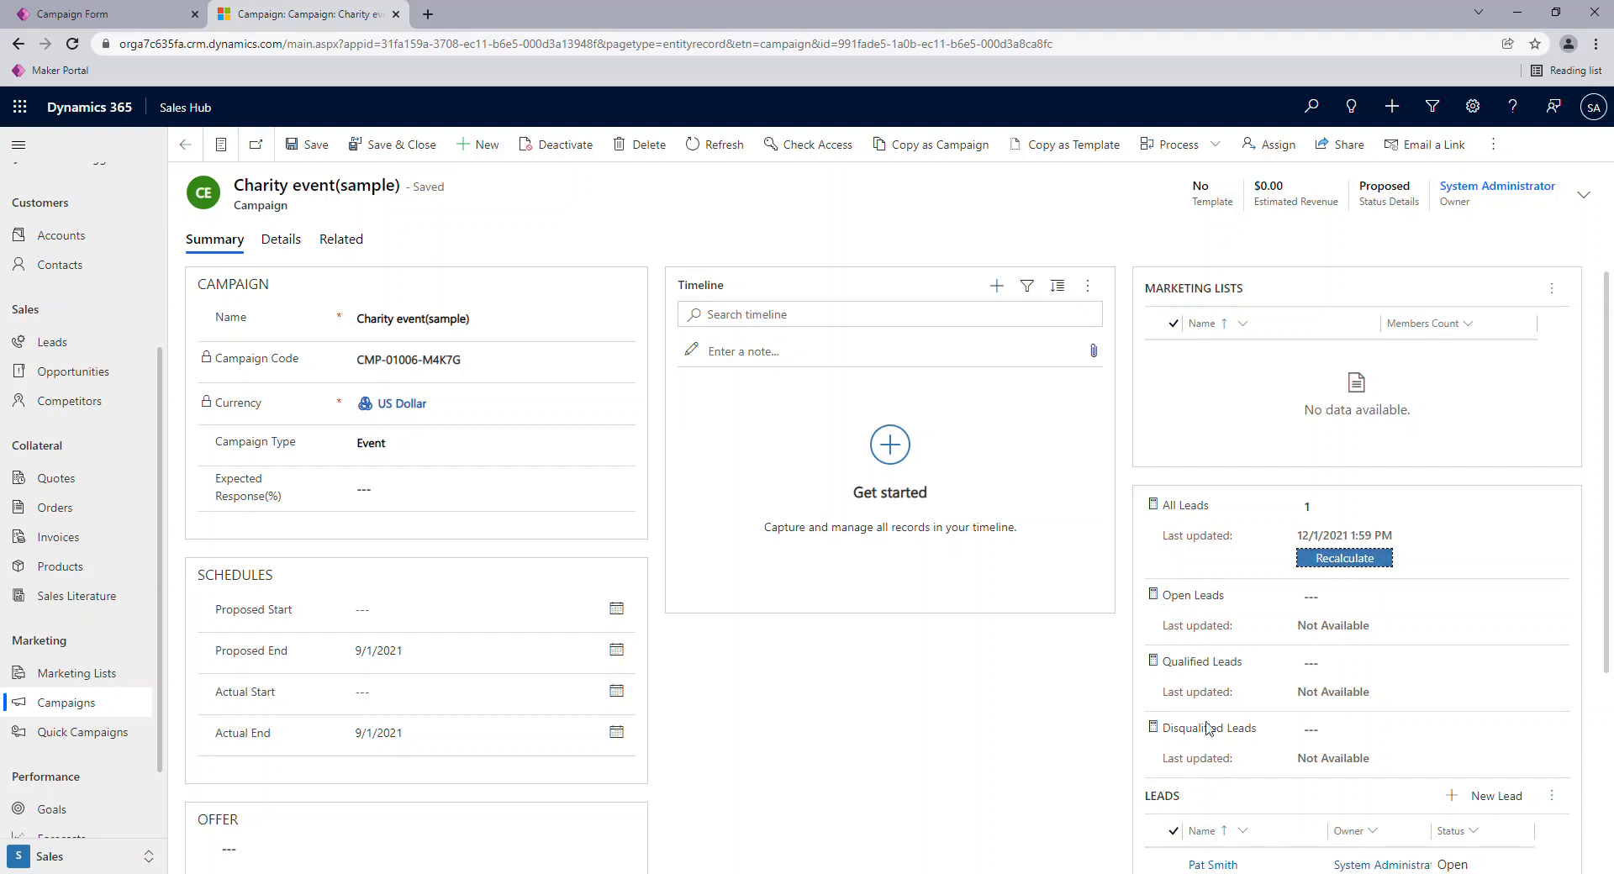
click(1154, 594)
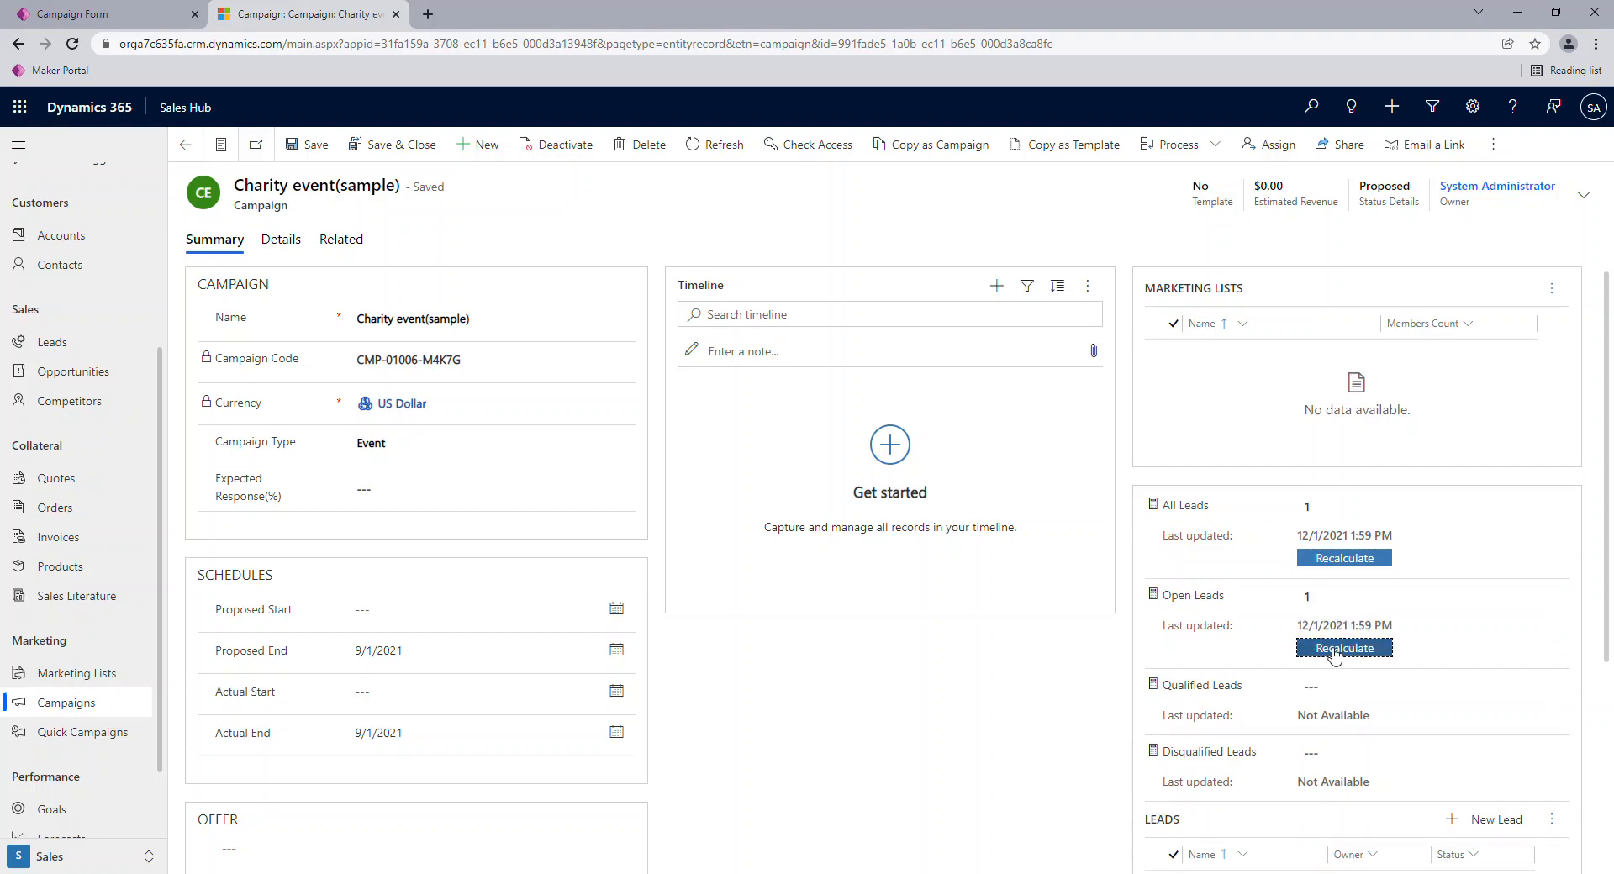
Recalculate the Qualified Leads and Disqualified Leads rollup fields on the campaign's Summary page.
scroll(1178, 710, down, 3)
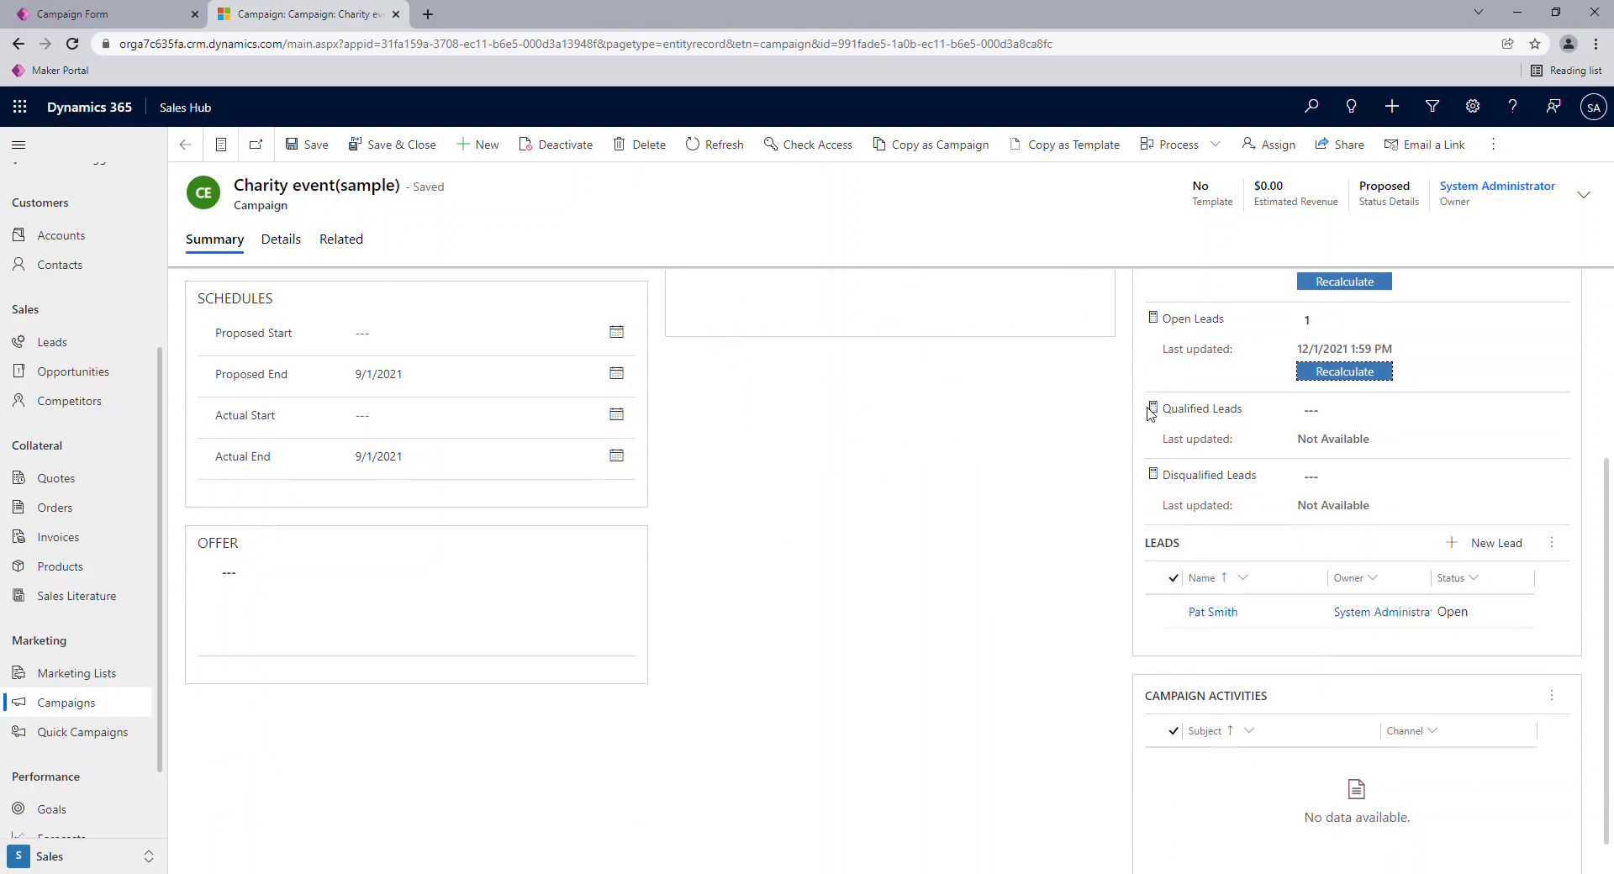
click(1324, 469)
click(1324, 470)
click(1156, 504)
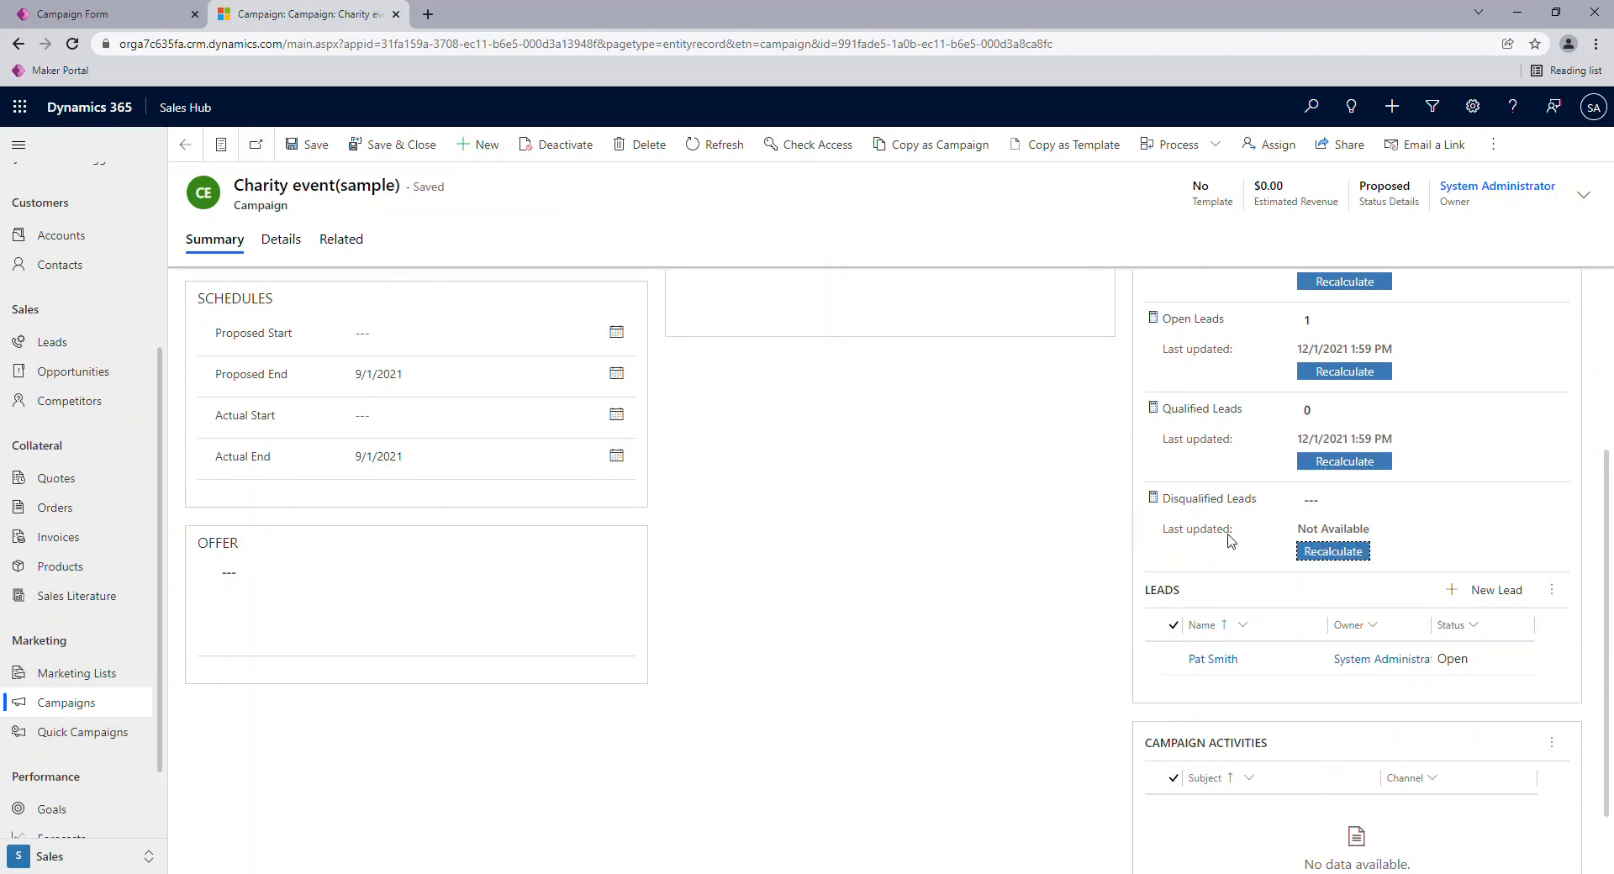
click(1325, 553)
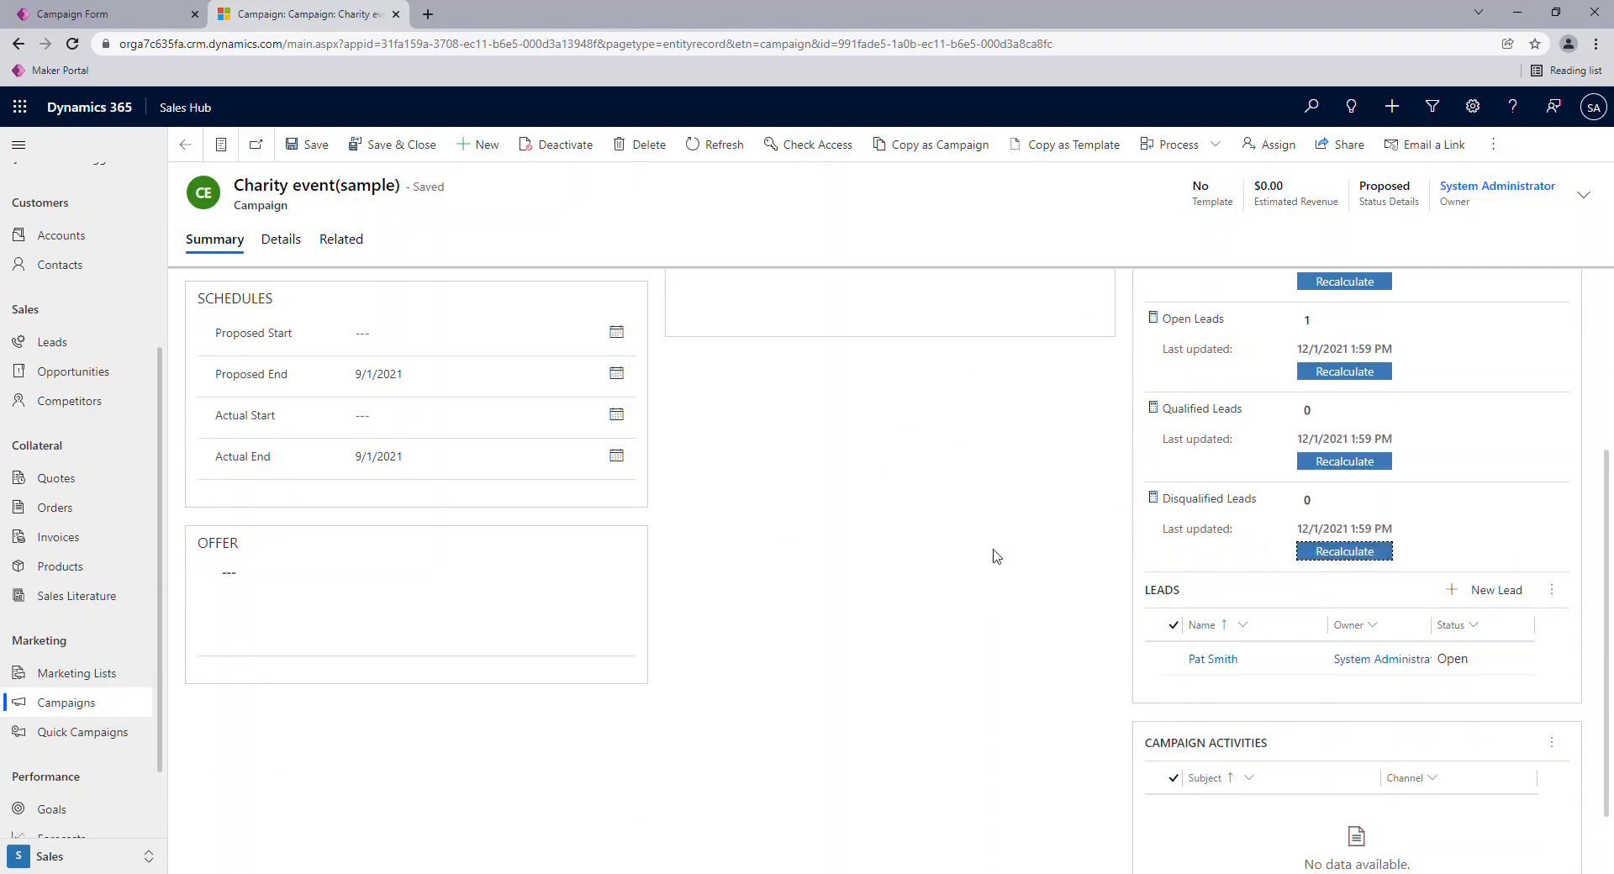
scroll(996, 557, up, 3)
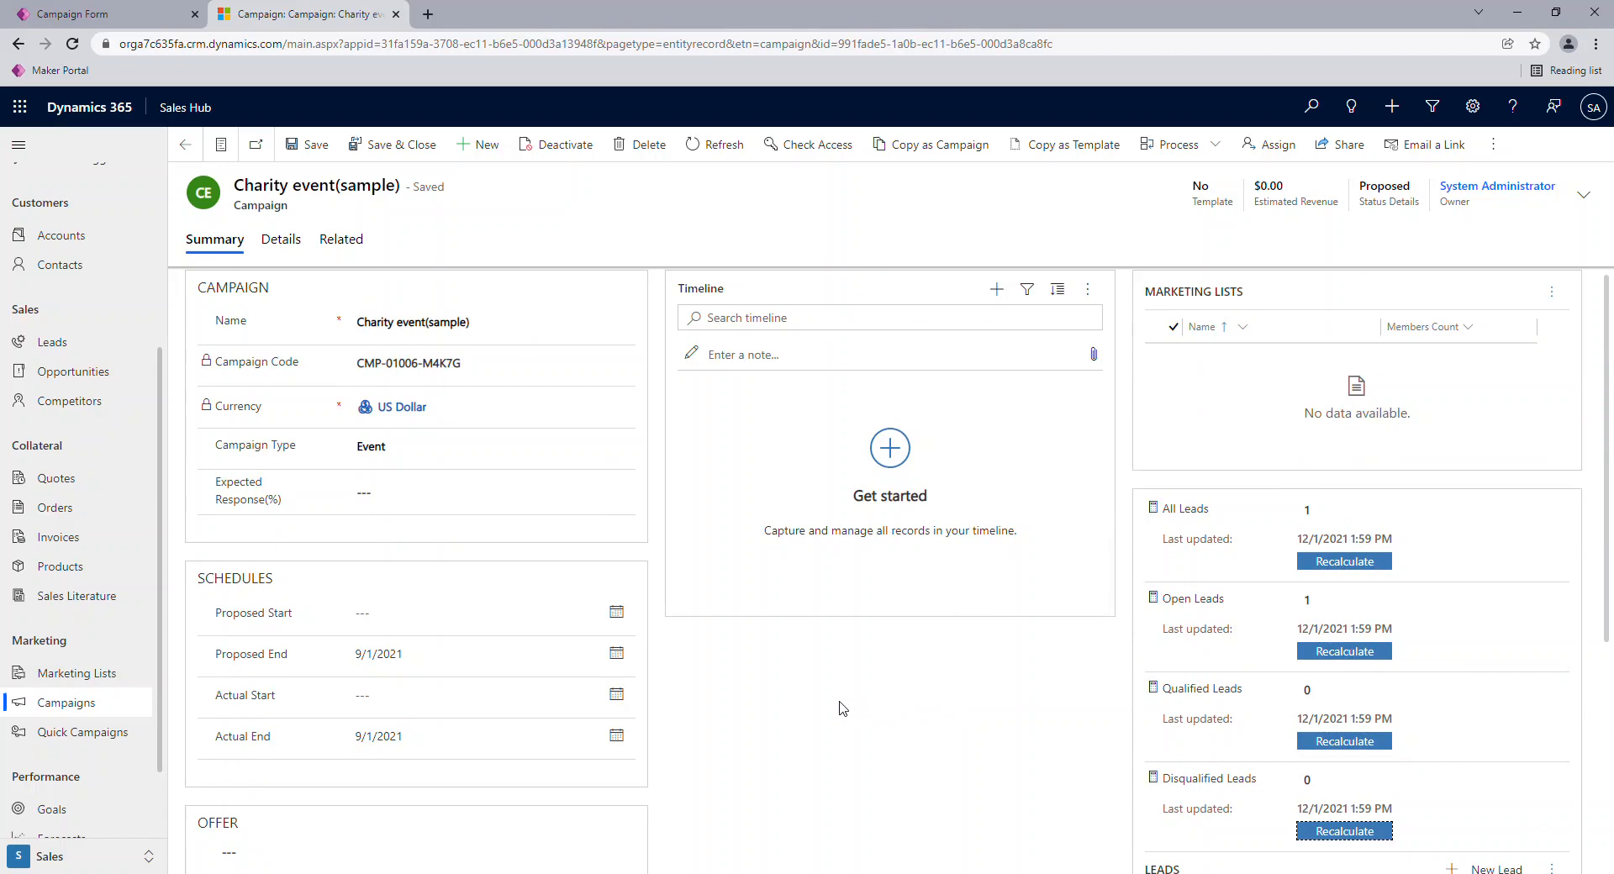
Set the campaign's Misc. Cost to $1,000.00 in the Financials section of the Details page and save the record.
click(276, 251)
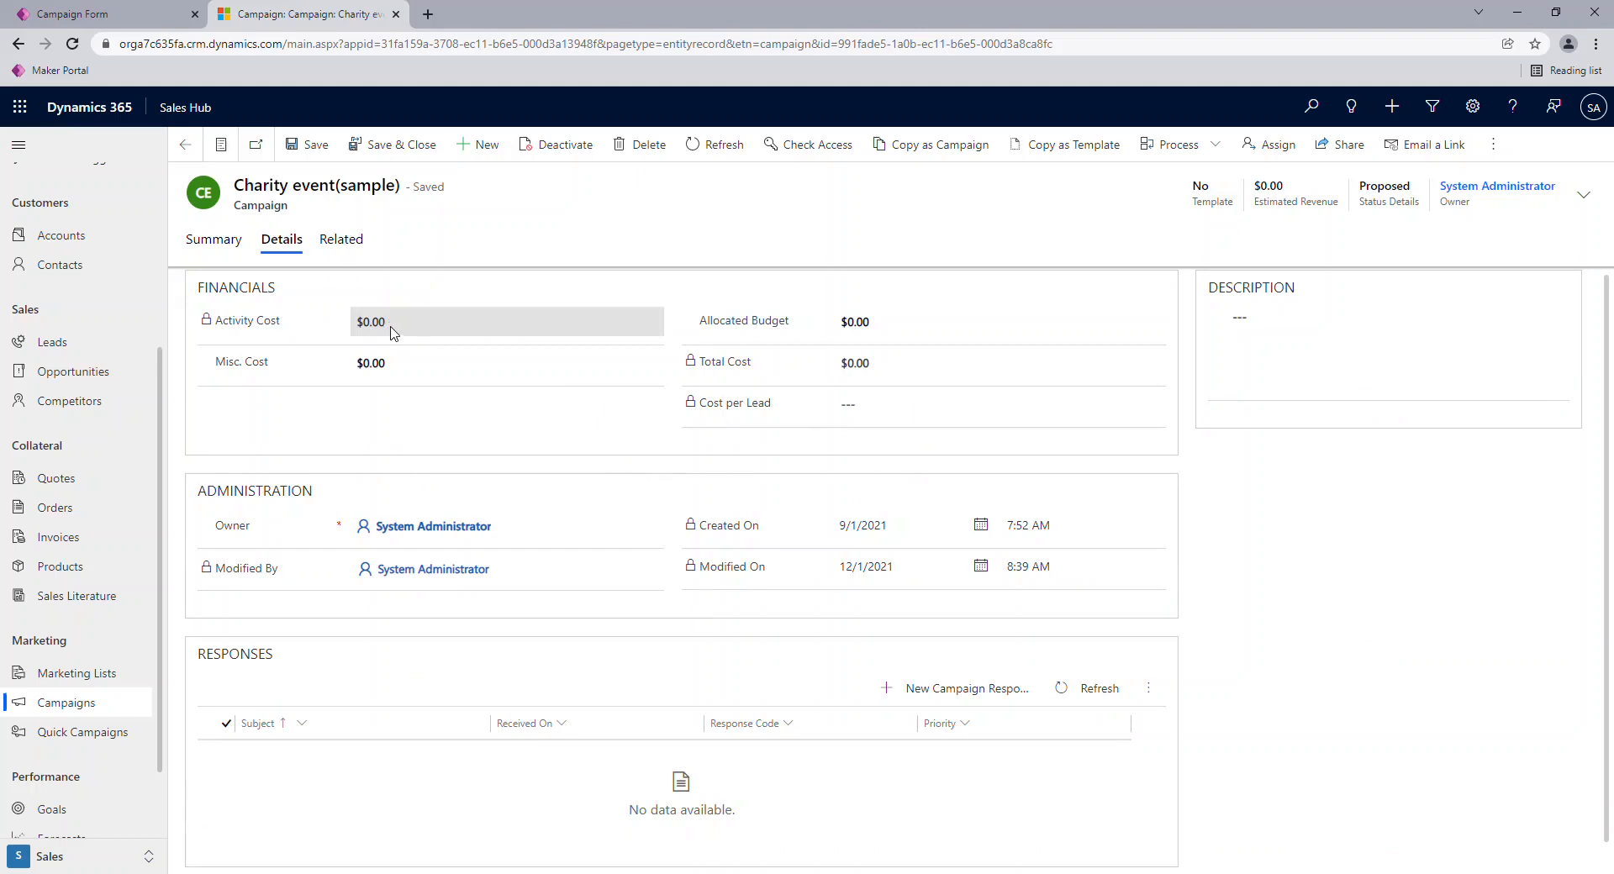
click(341, 243)
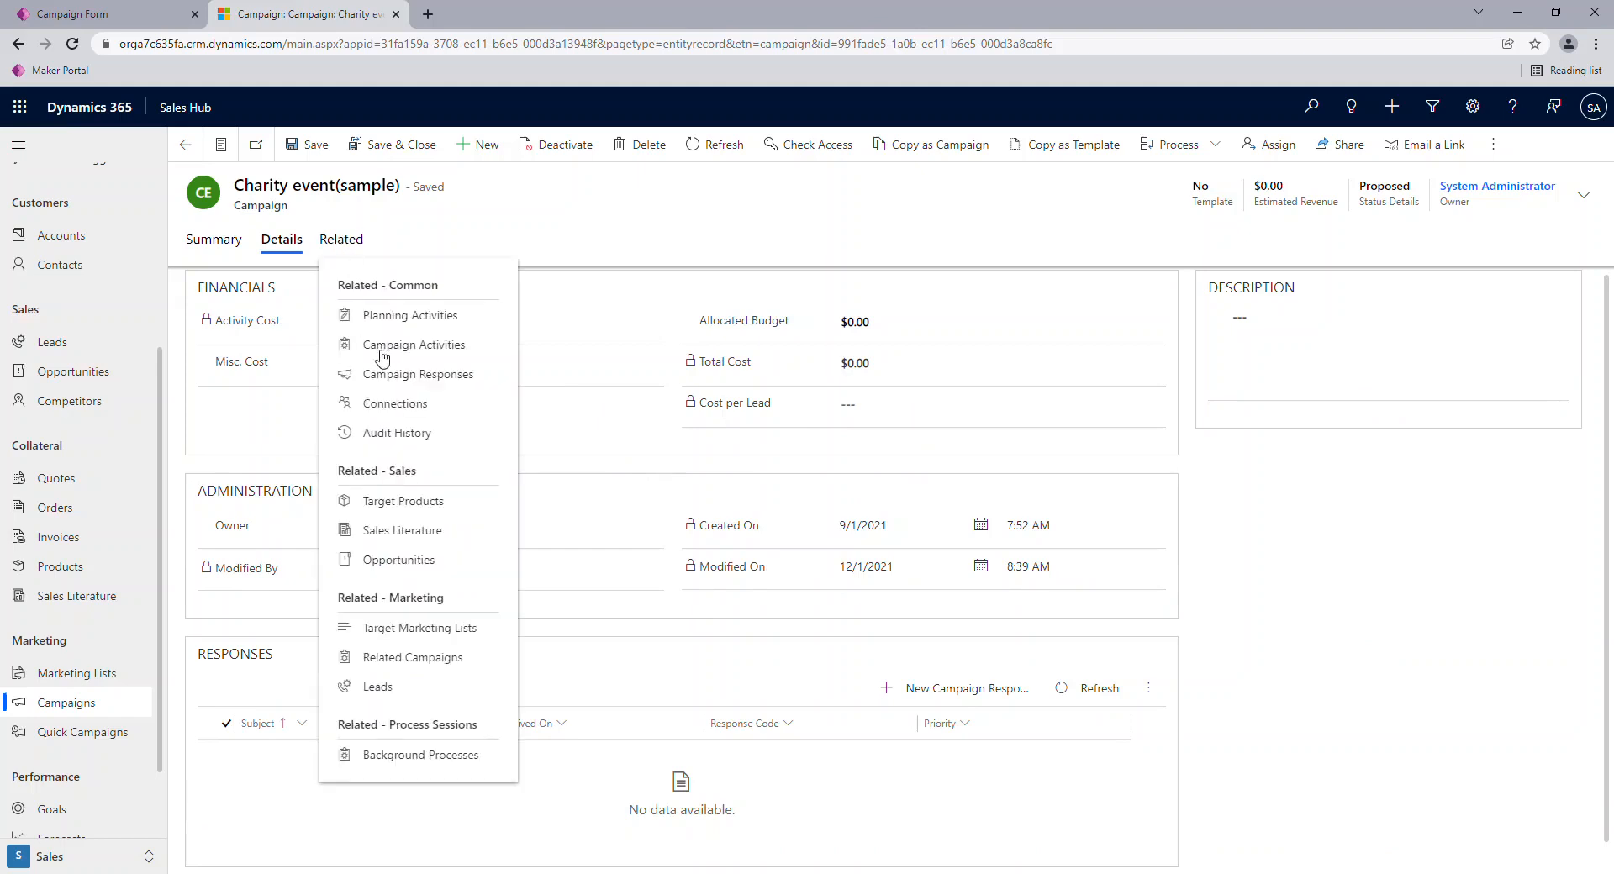
click(288, 407)
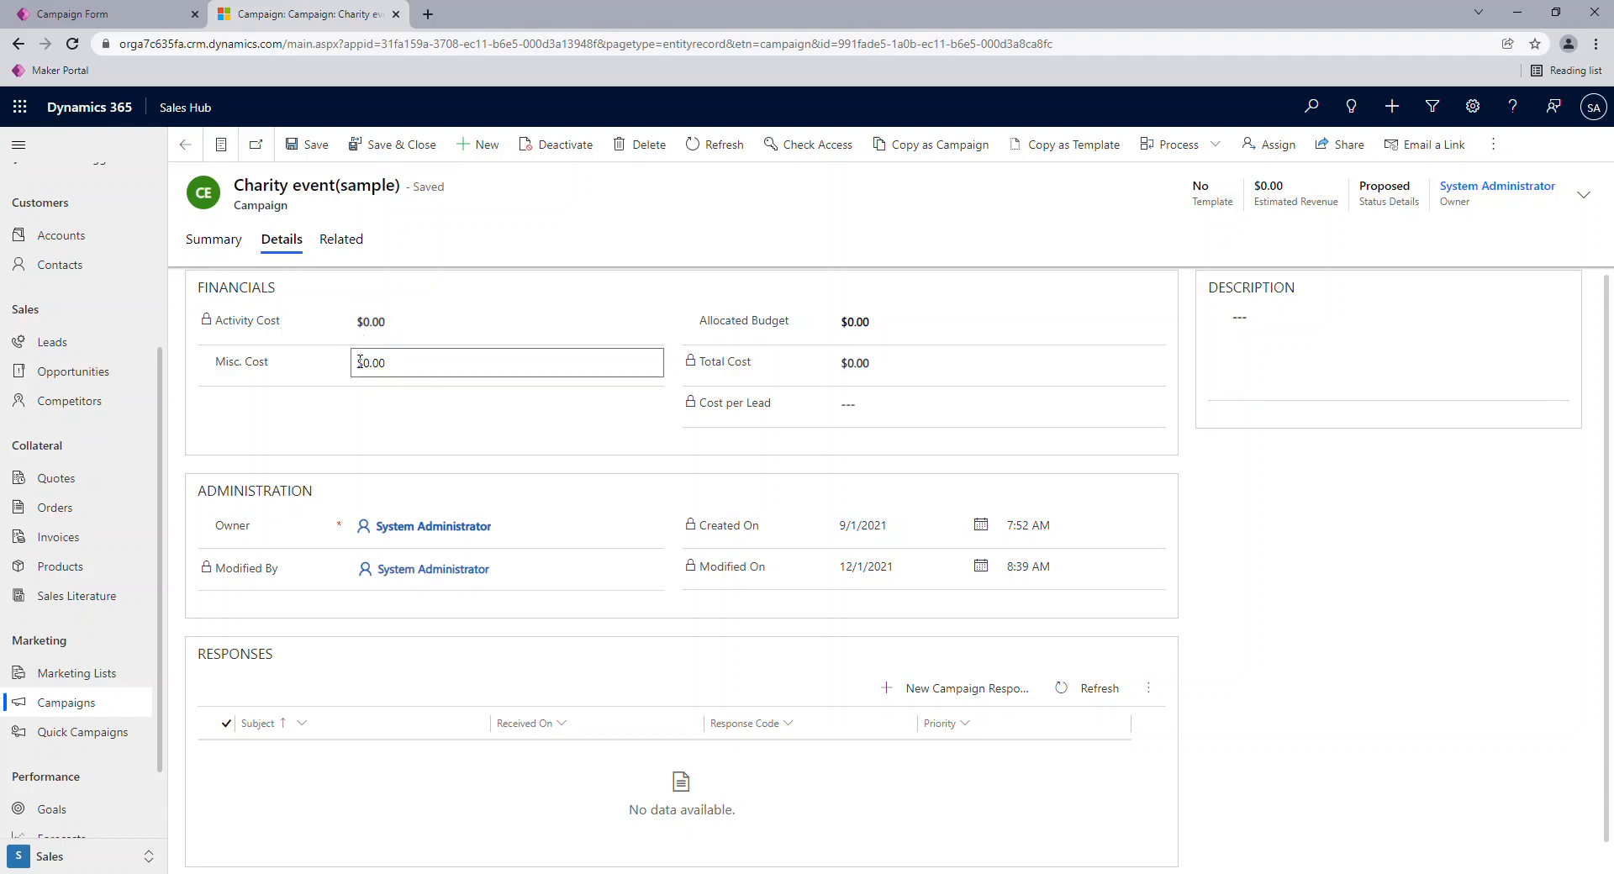
click(407, 363)
text(1,000)
click(334, 425)
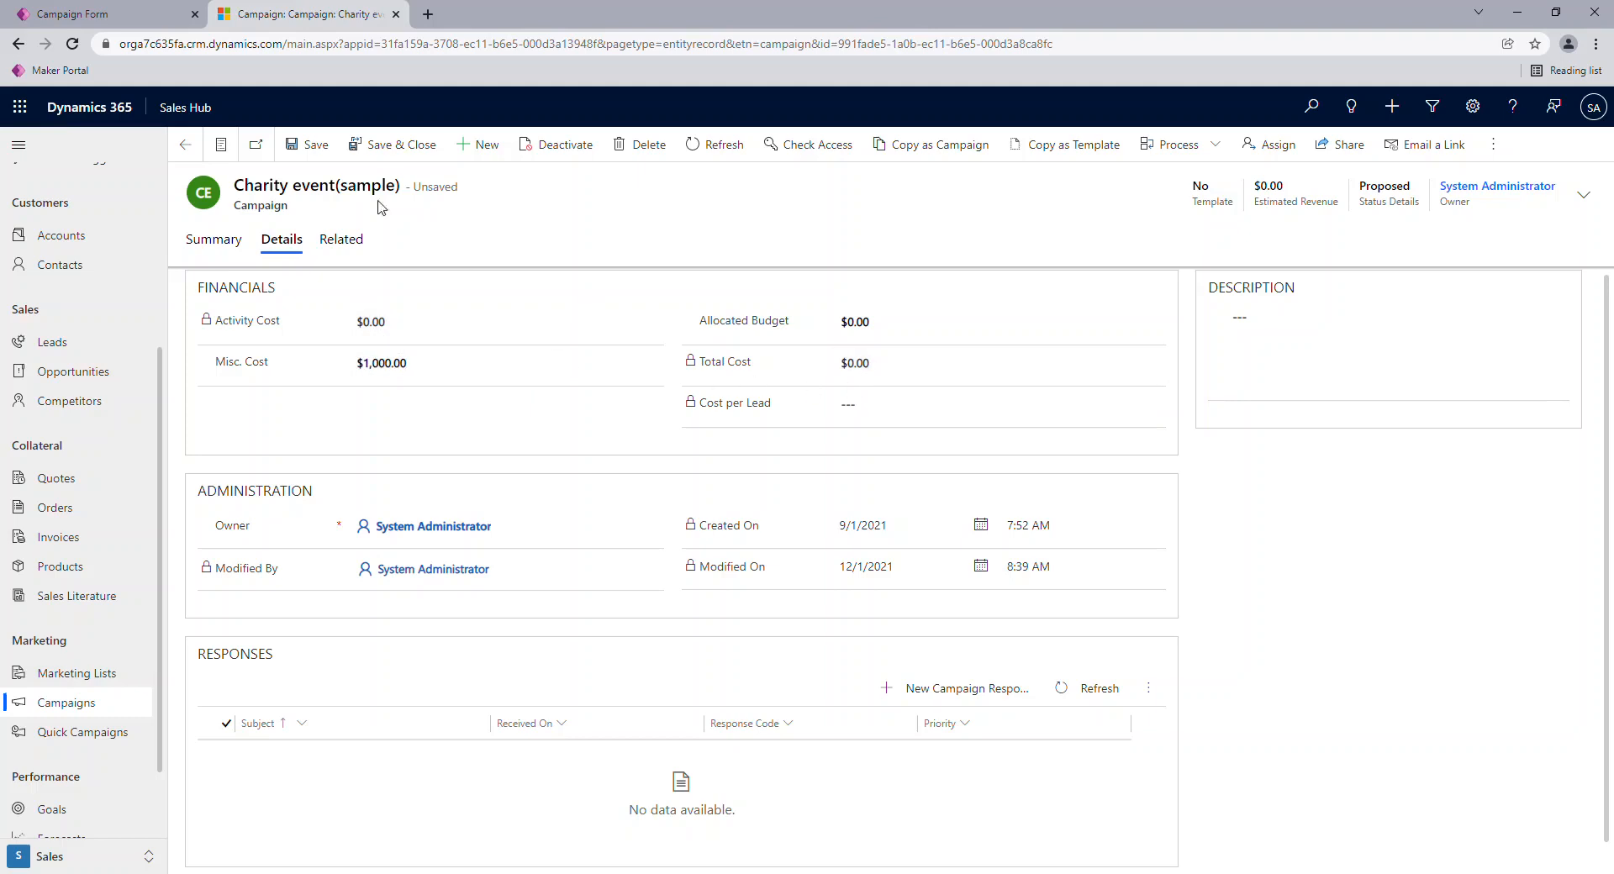
click(313, 151)
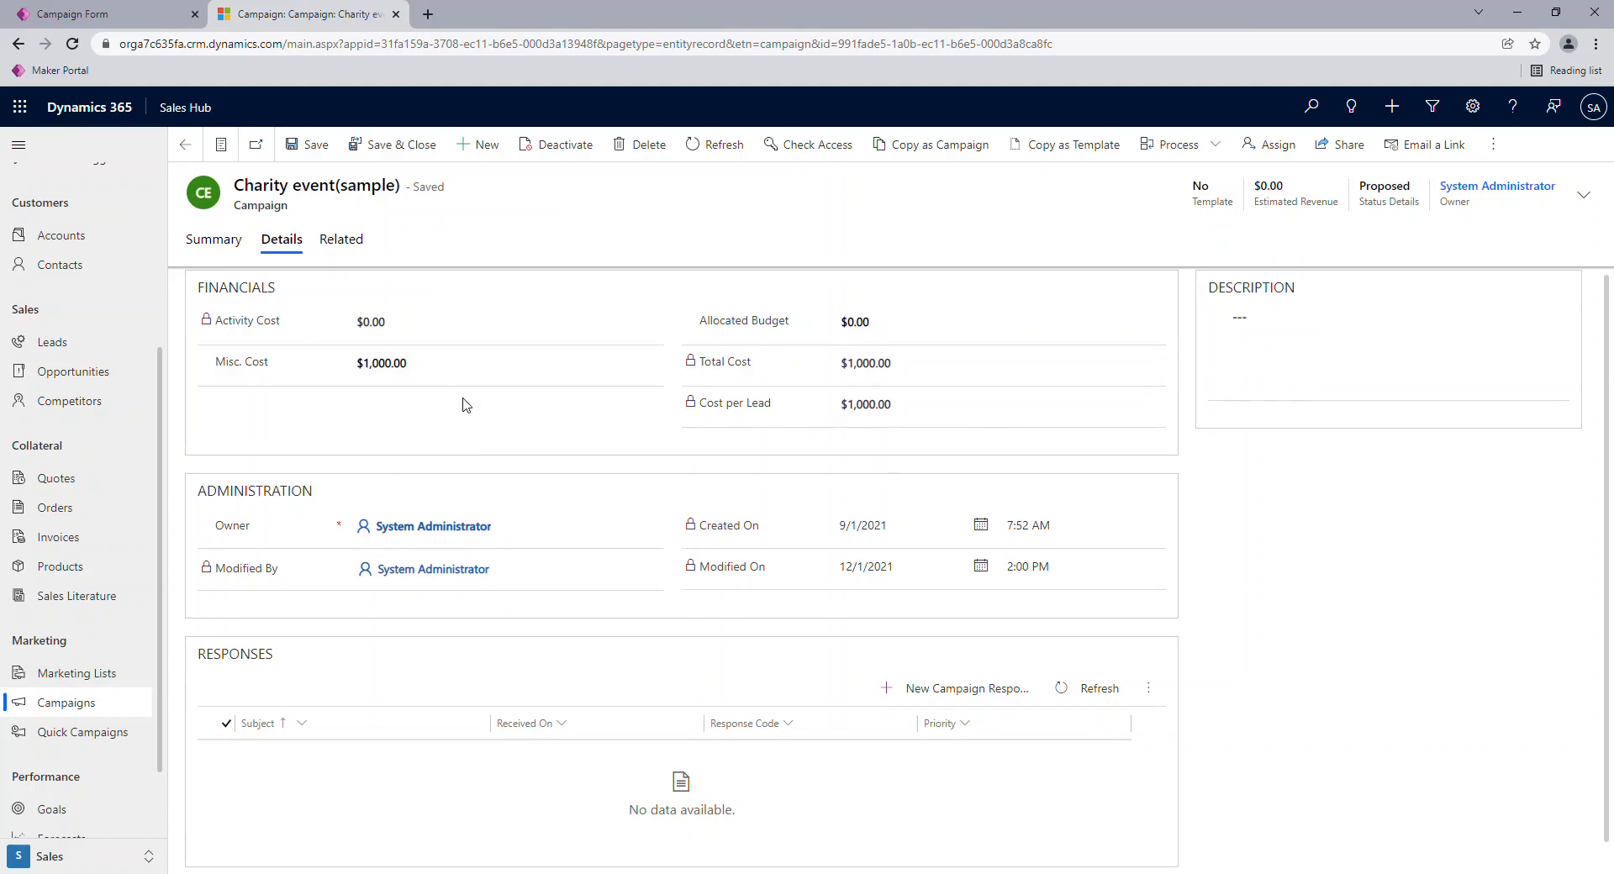
Change the campaign's Misc. Cost to $750.00 and save the record.
click(427, 366)
text(750)
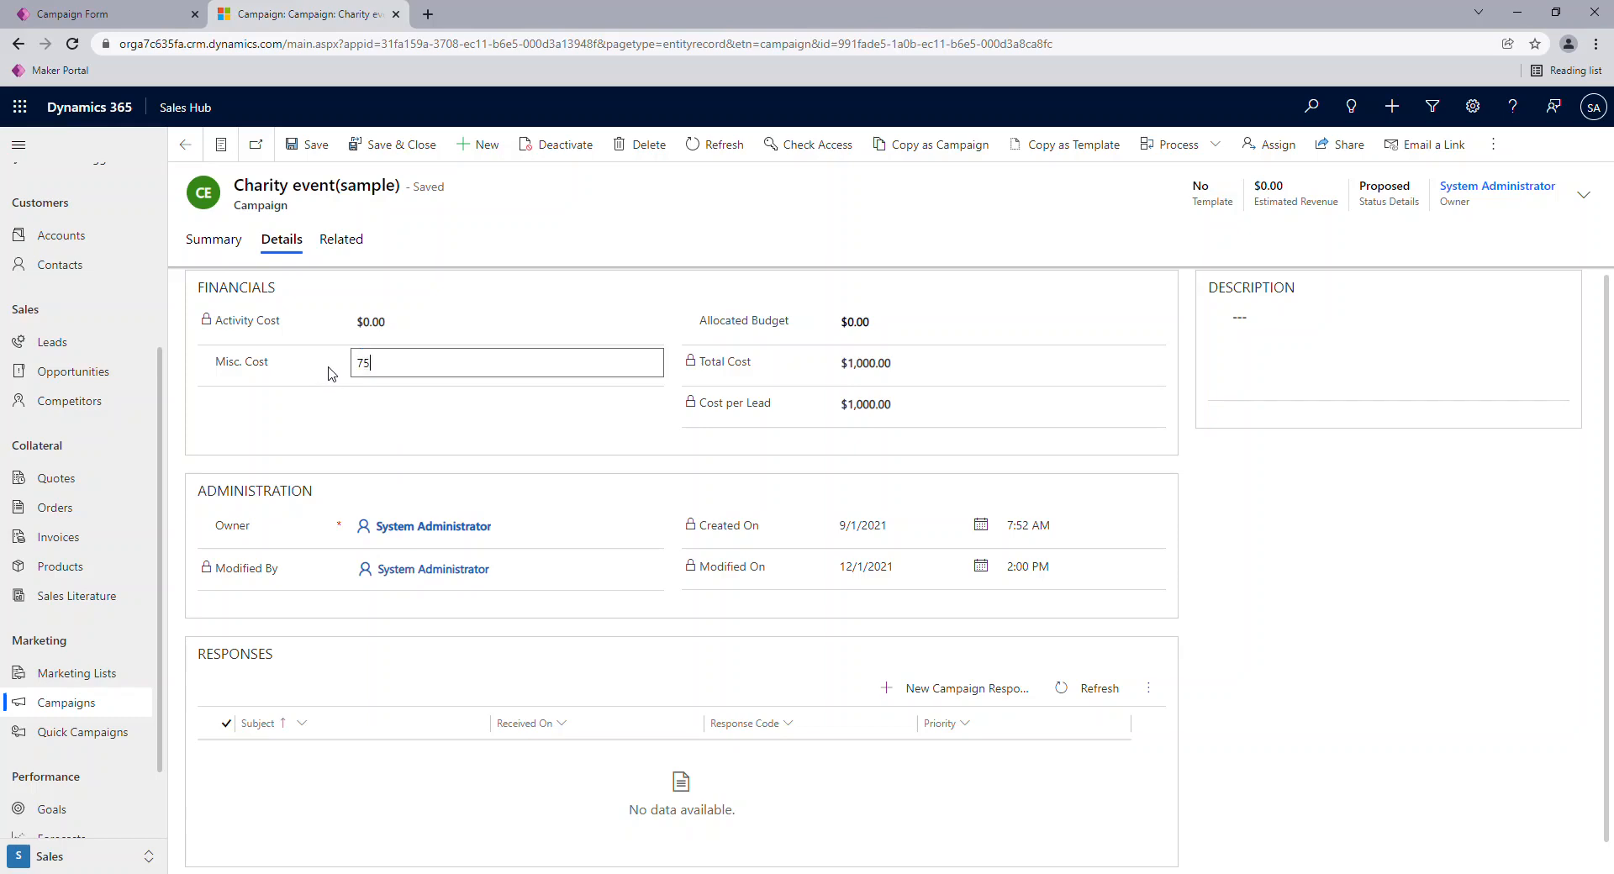
click(311, 146)
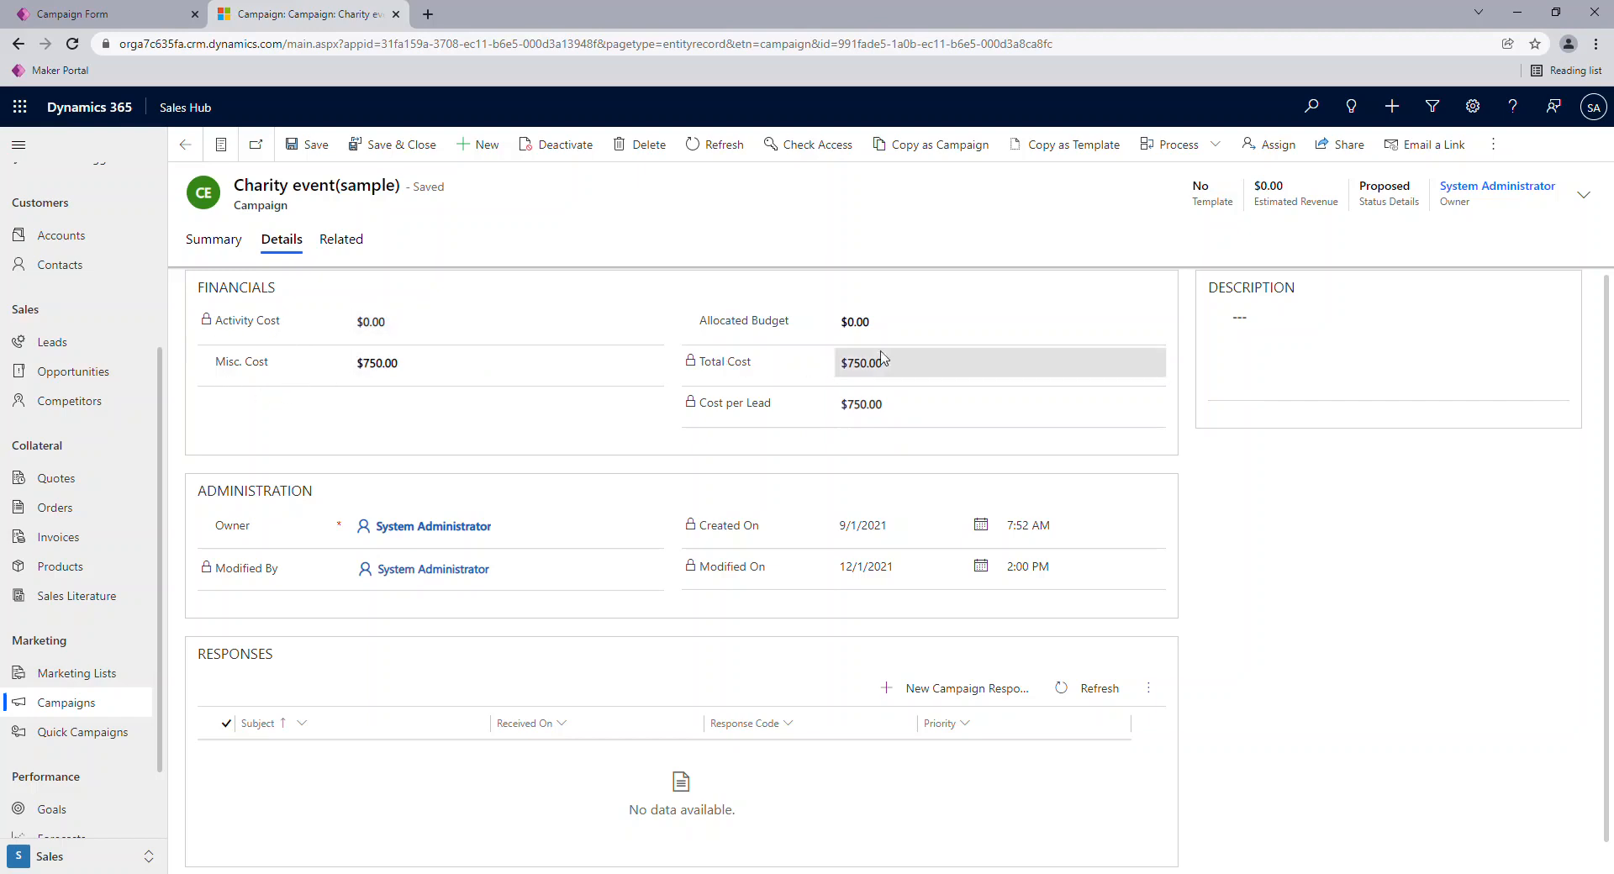
Compare the campaign's Total Cost with the lead rollup counts on the Summary page and return to the Details page.
drag(955, 357, 836, 368)
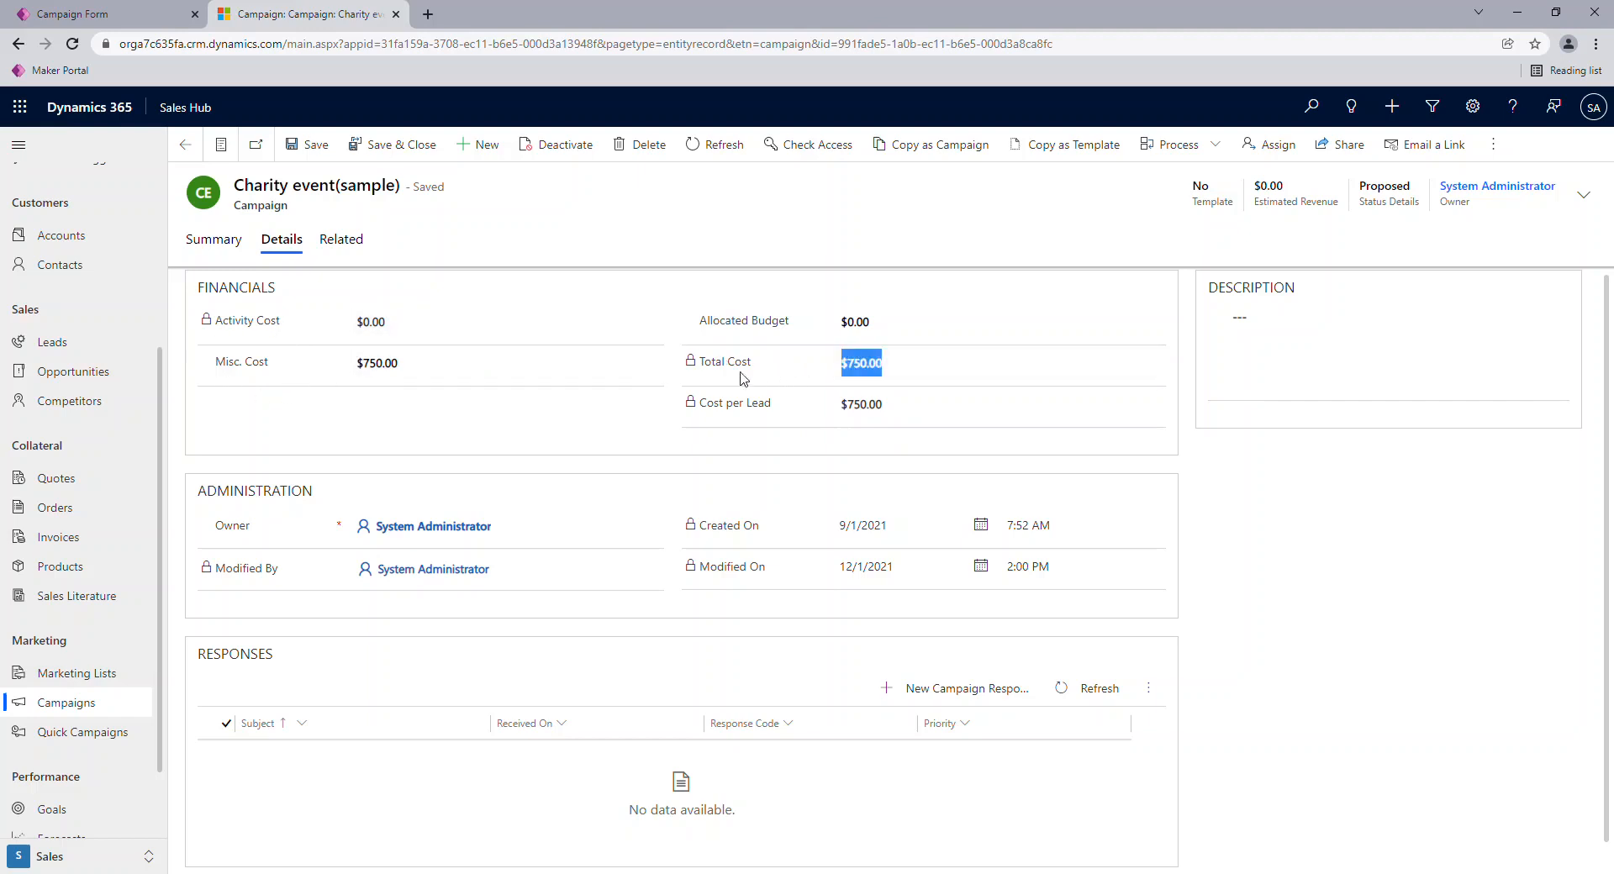
click(202, 244)
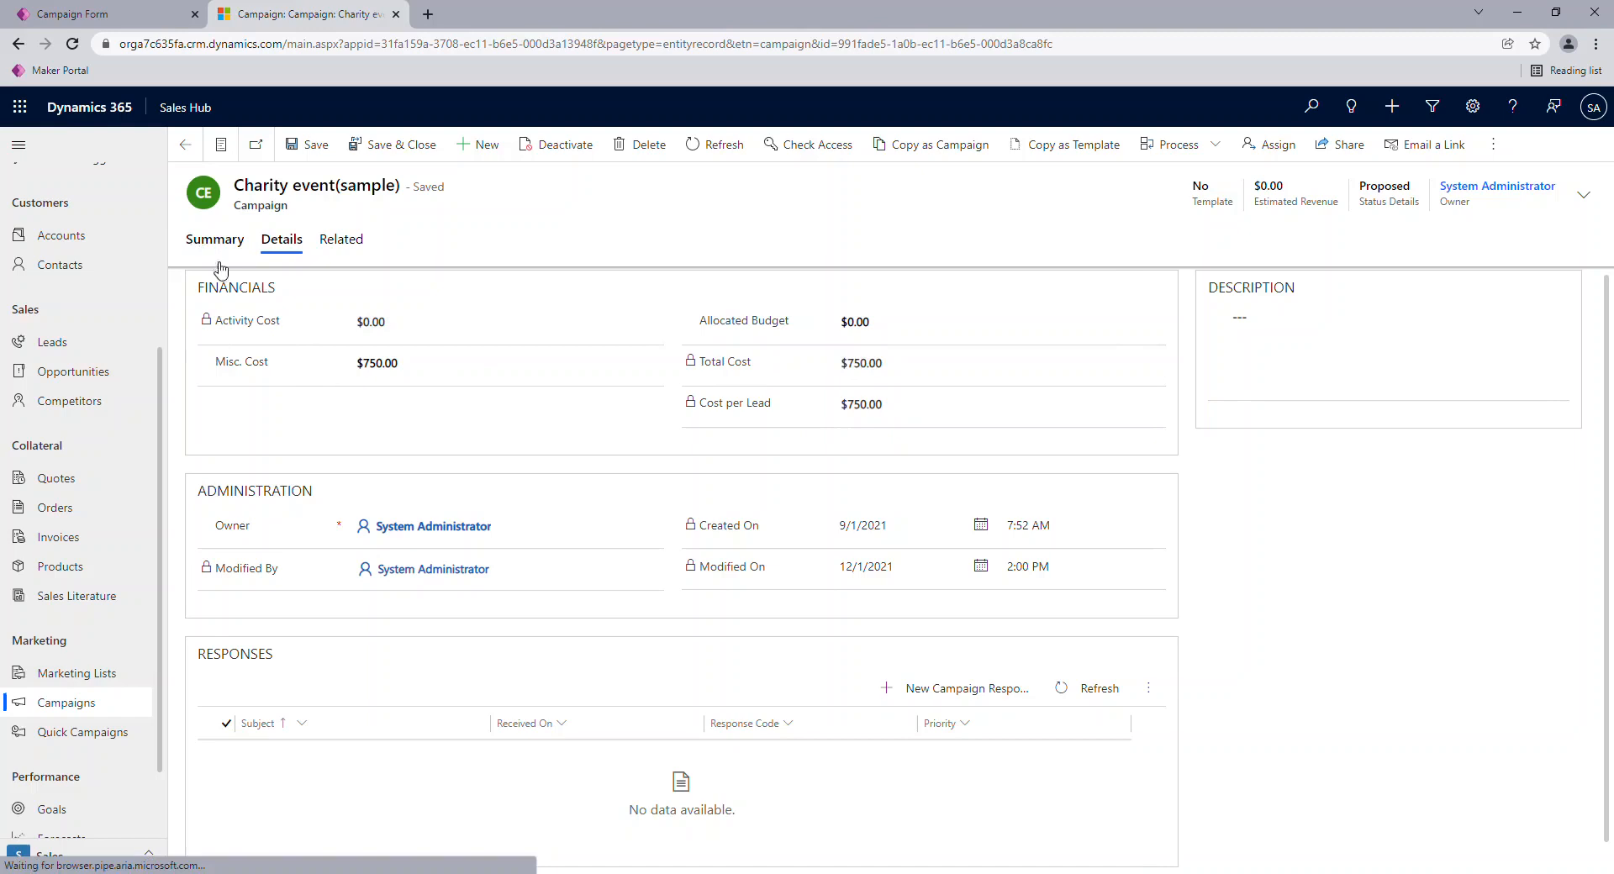
scroll(1233, 695, down, 3)
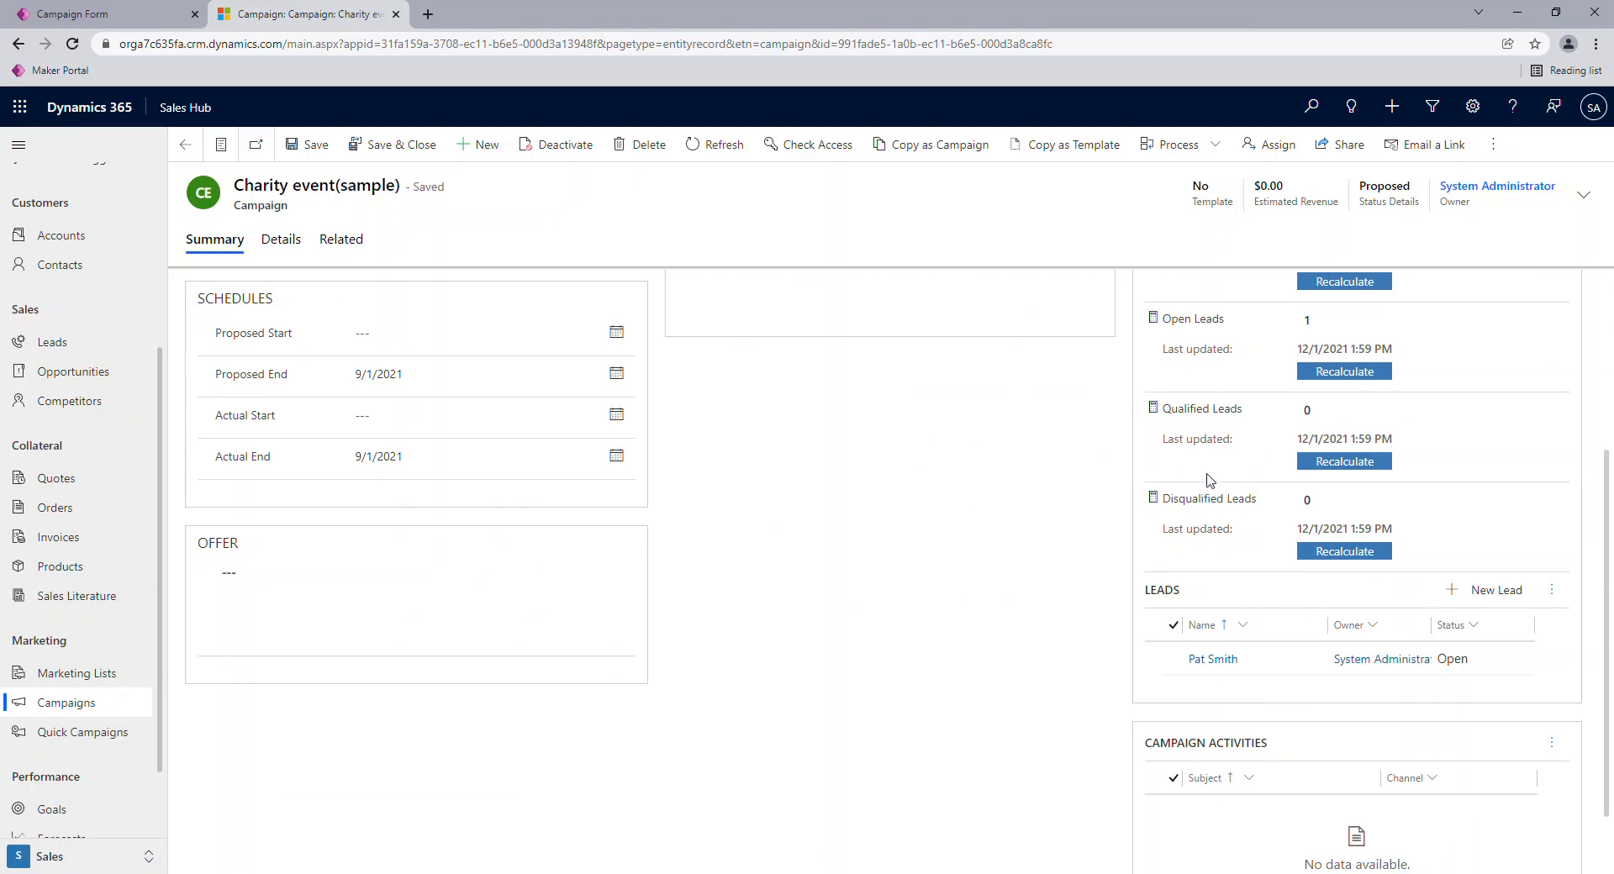
scroll(1210, 504, up, 3)
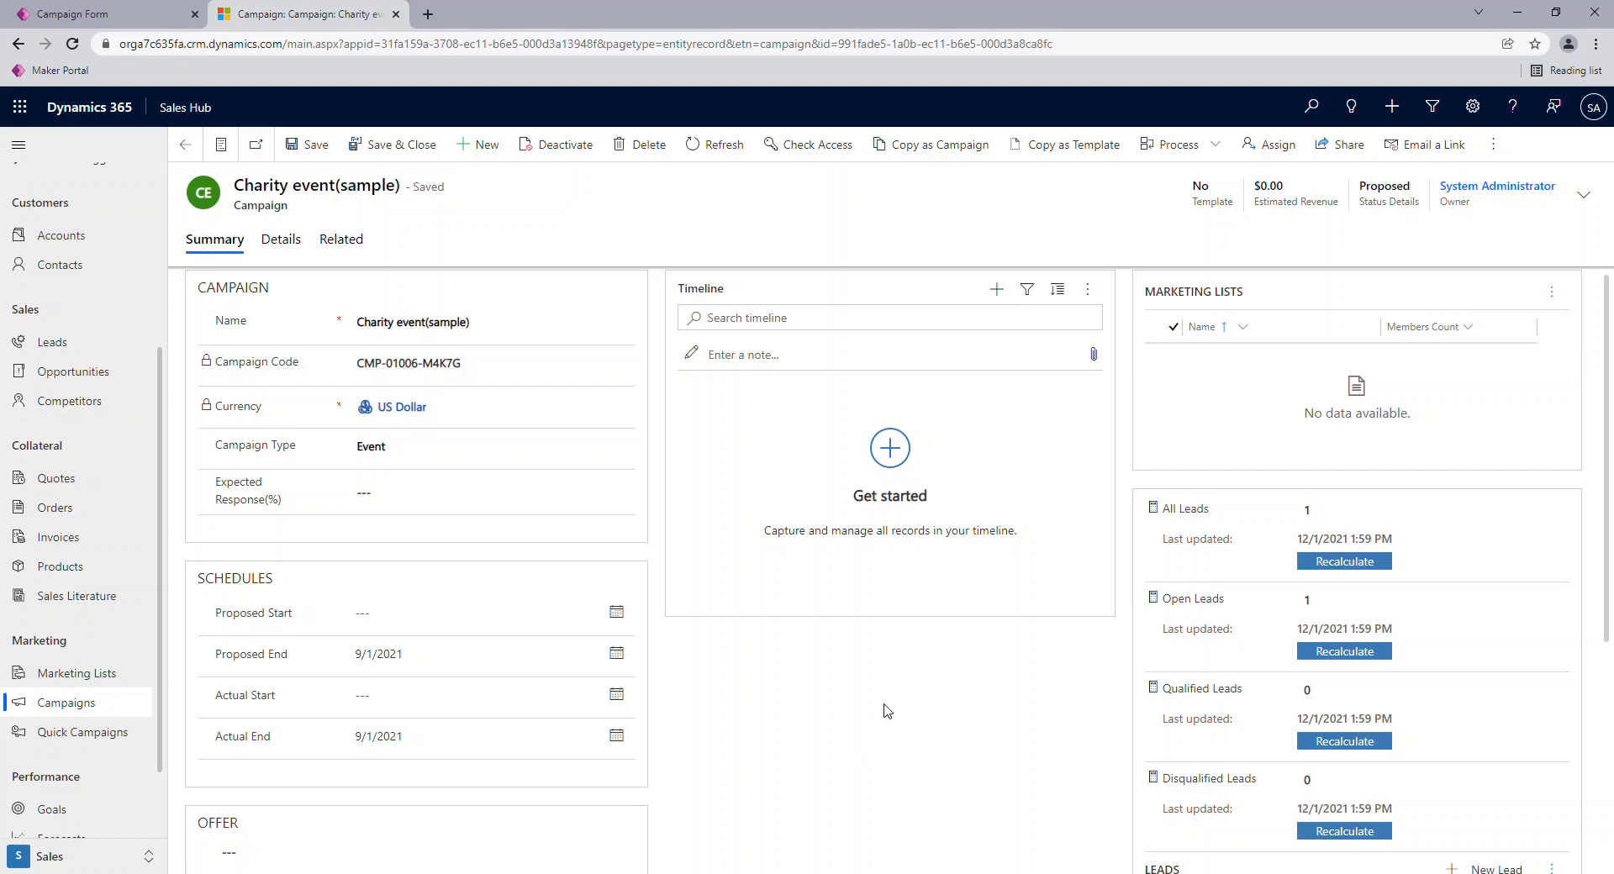
click(283, 257)
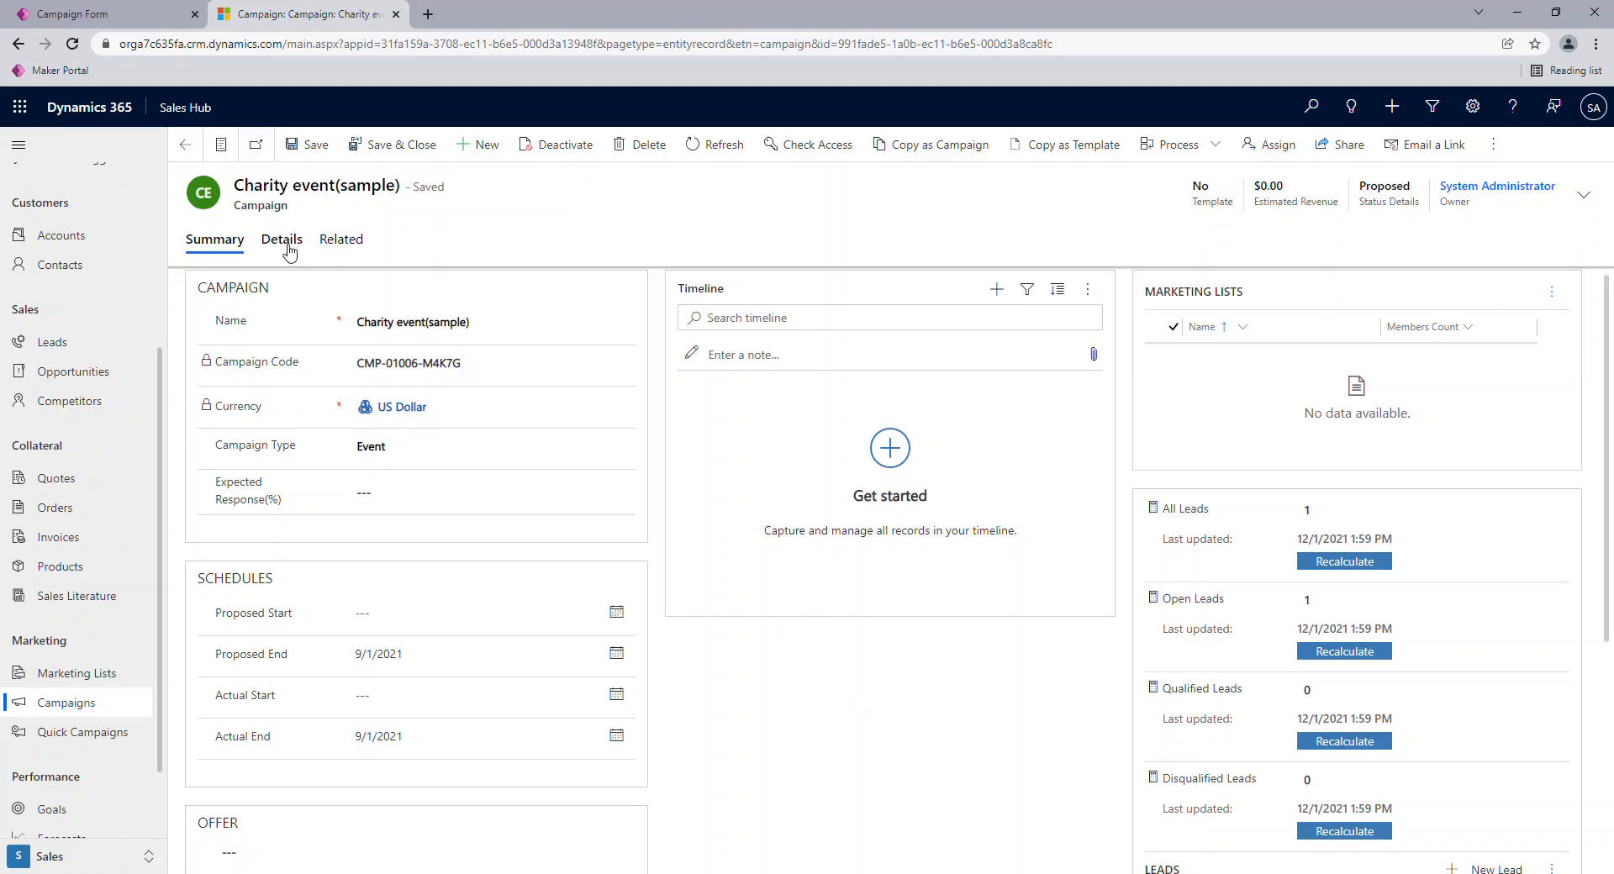